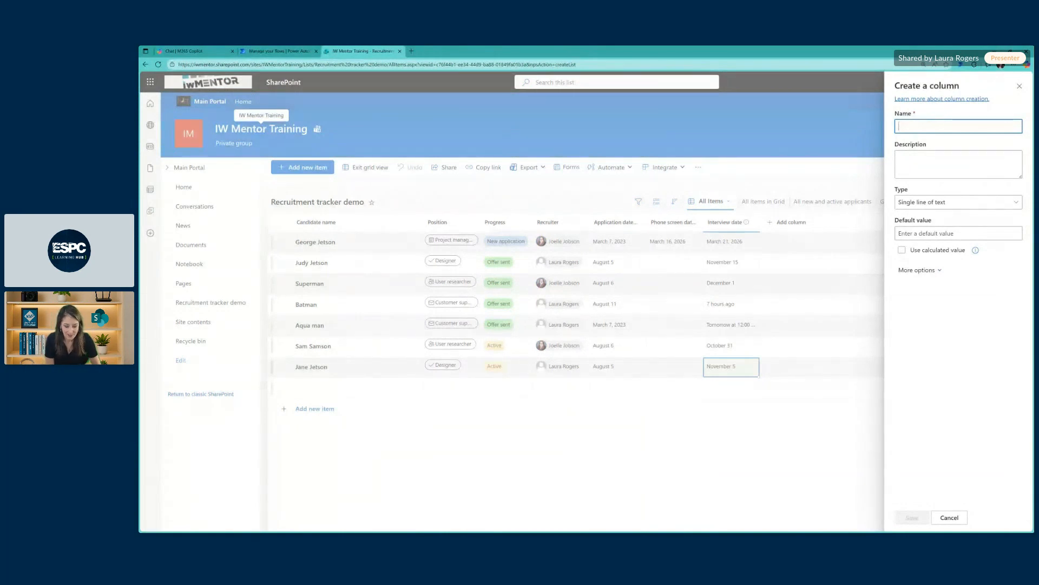
Create a single line of text column named Button in the Recruitment tracker demo list.
{"action": "type", "text": "Button"}
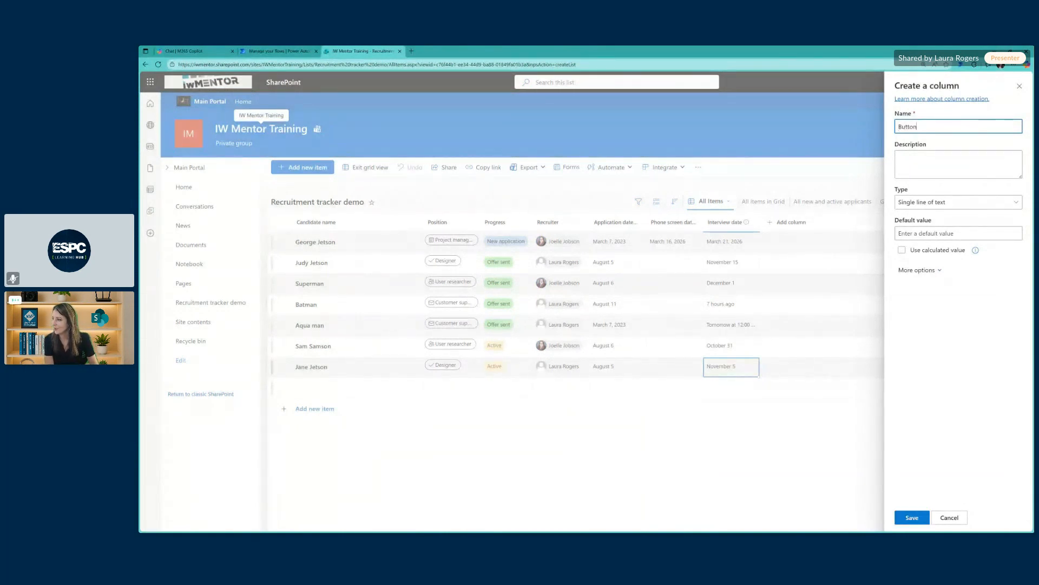
{"action": "left_click", "coordinate": [921, 517]}
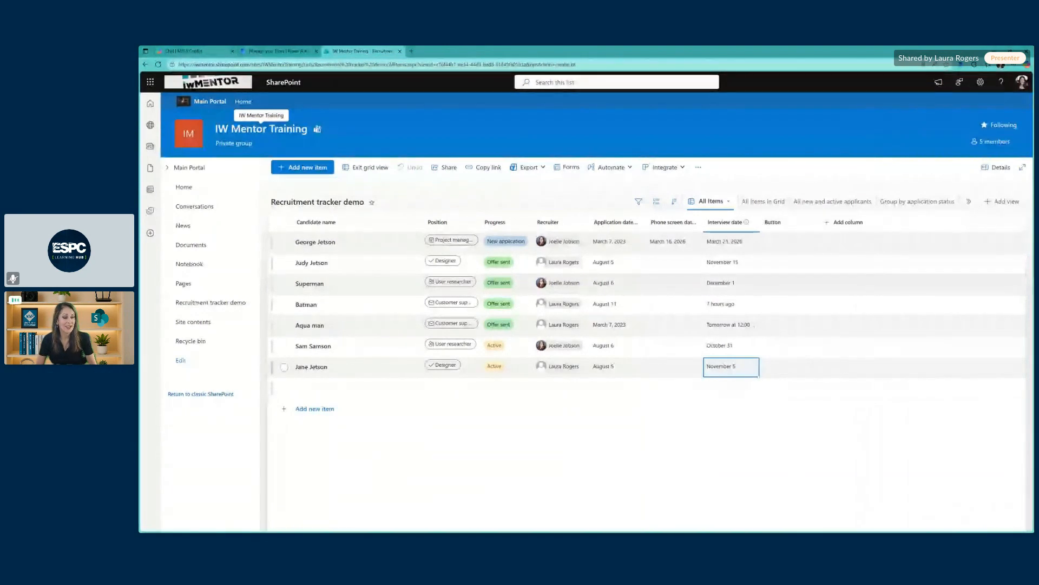
In M365 Copilot Chat, request JSON code for interesting, visually appealing but simple SharePoint list buttons, stating that turquoise is the favorite color.
{"action": "left_click", "coordinate": [196, 52]}
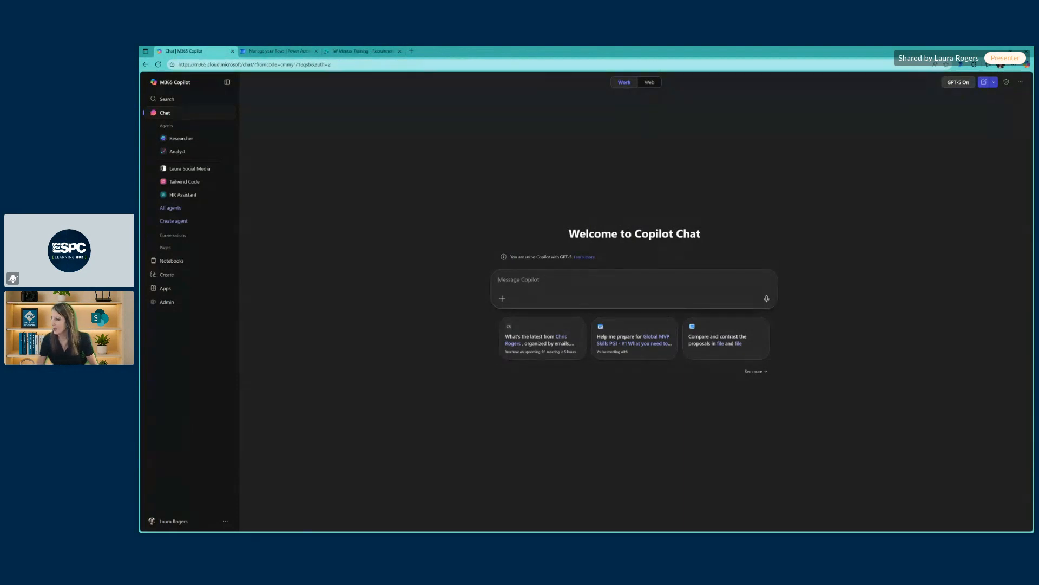
{"action": "left_click", "coordinate": [595, 281]}
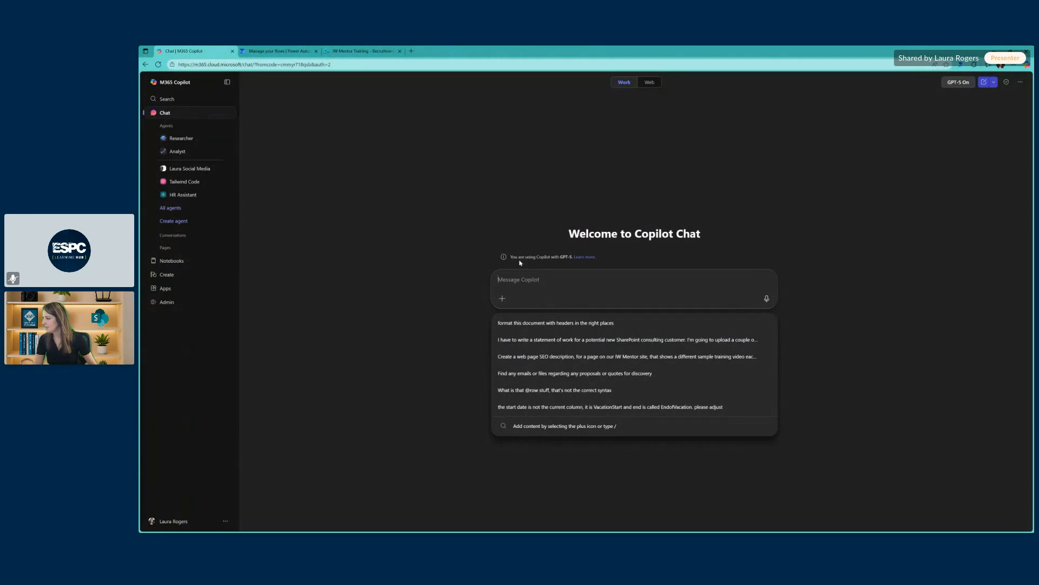
{"action": "type", "text": "Create JSON code to create buttons in my SharePoint list, and make them interesting and visually appealin but simple. Turquoise is my favorite color."}
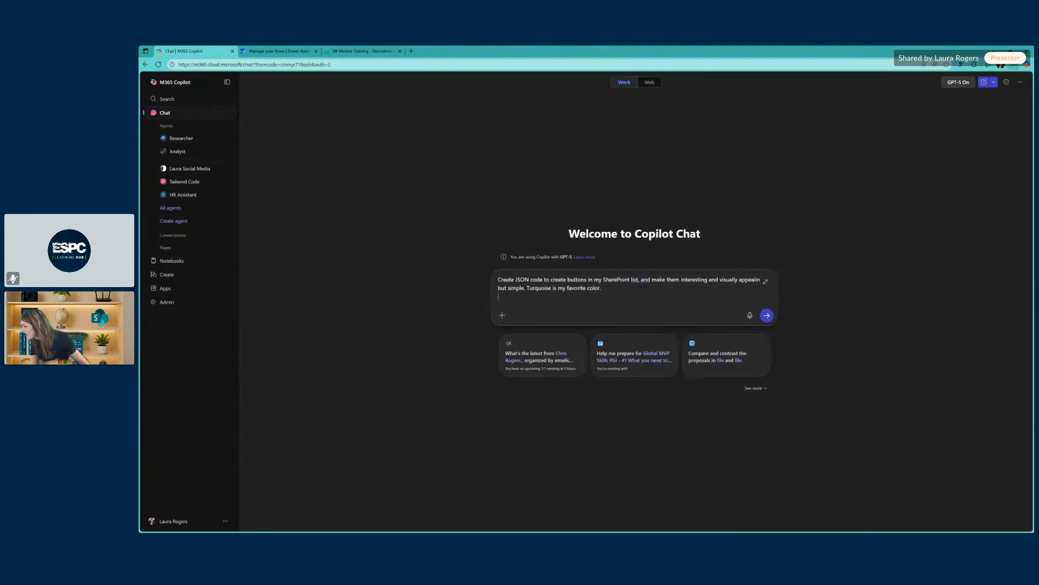
{"action": "key", "text": "ctrl+plus"}
{"action": "key", "text": "ctrl+plus"}
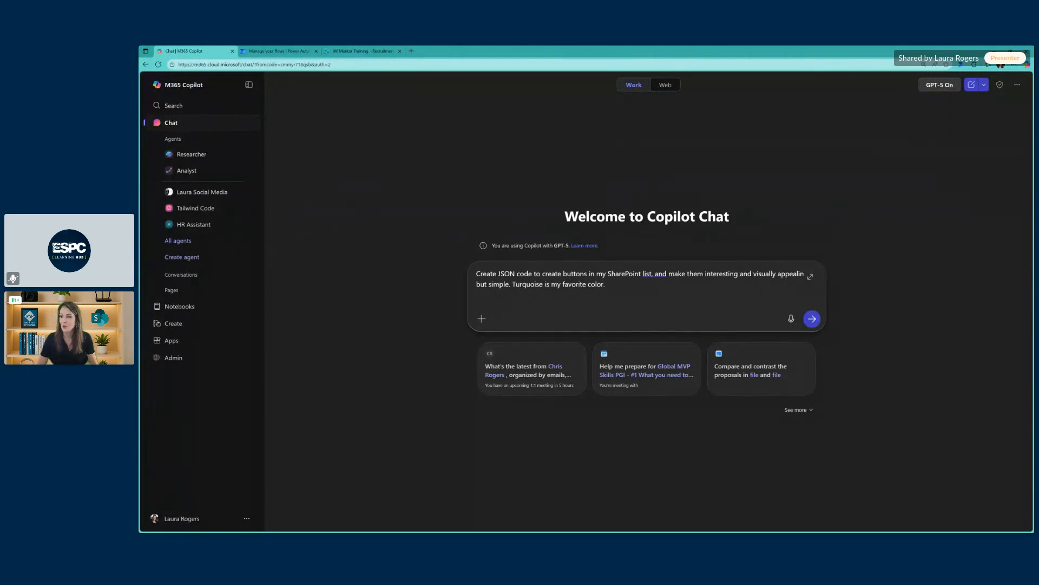
{"action": "left_click", "coordinate": [812, 319]}
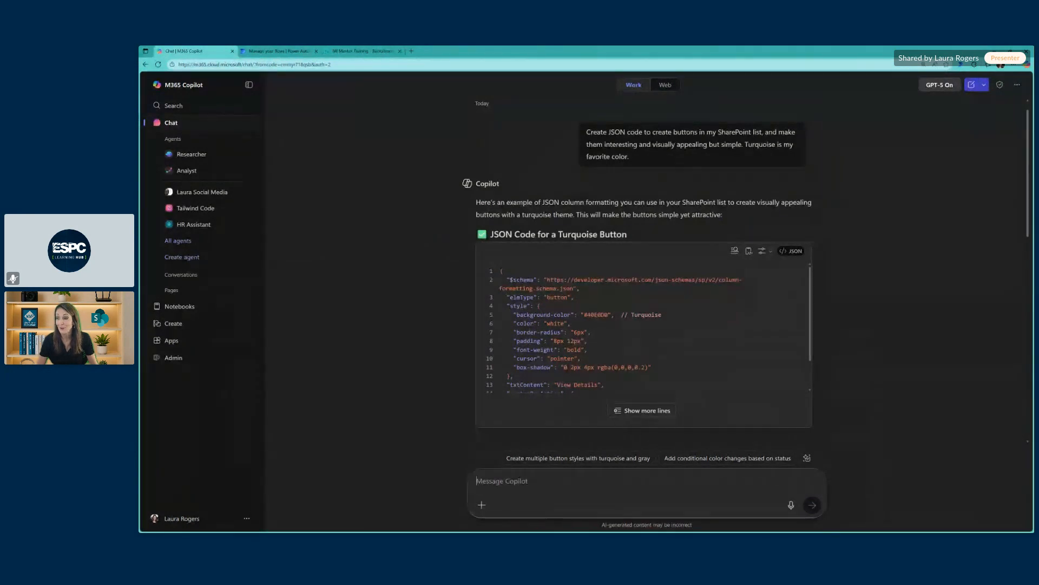
Copy the generated turquoise button JSON and paste it over the default formatting code of the SharePoint list's Button column.
{"action": "scroll", "coordinate": [644, 328], "scroll_direction": "down", "scroll_amount": 2}
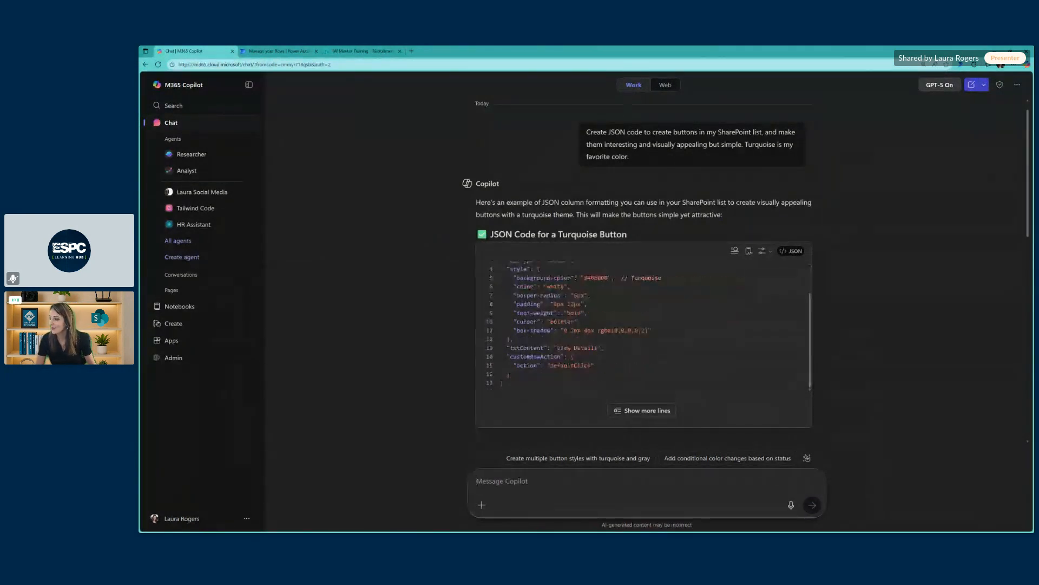
{"action": "left_click", "coordinate": [749, 251]}
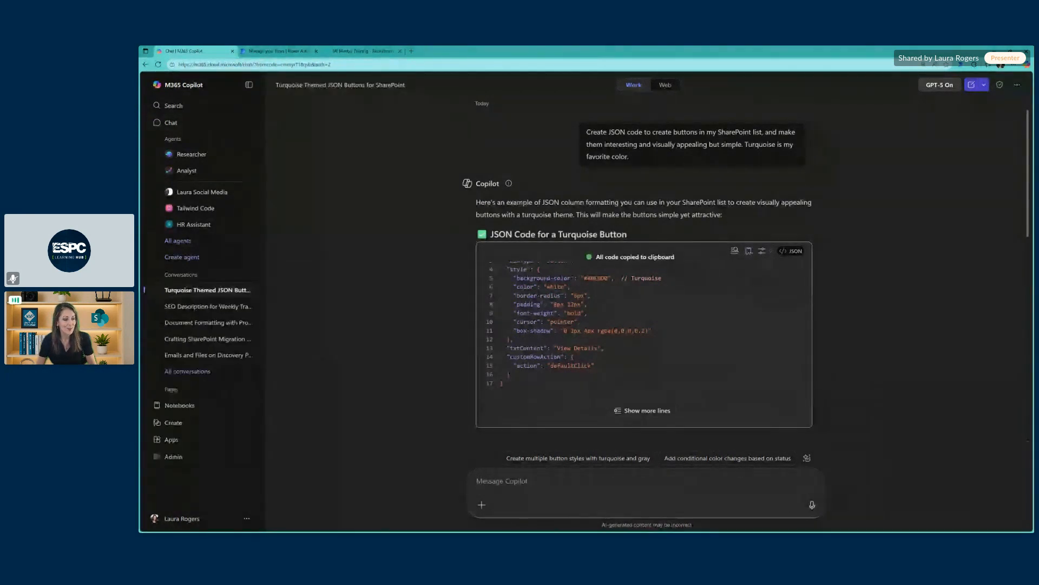
{"action": "left_click", "coordinate": [362, 51]}
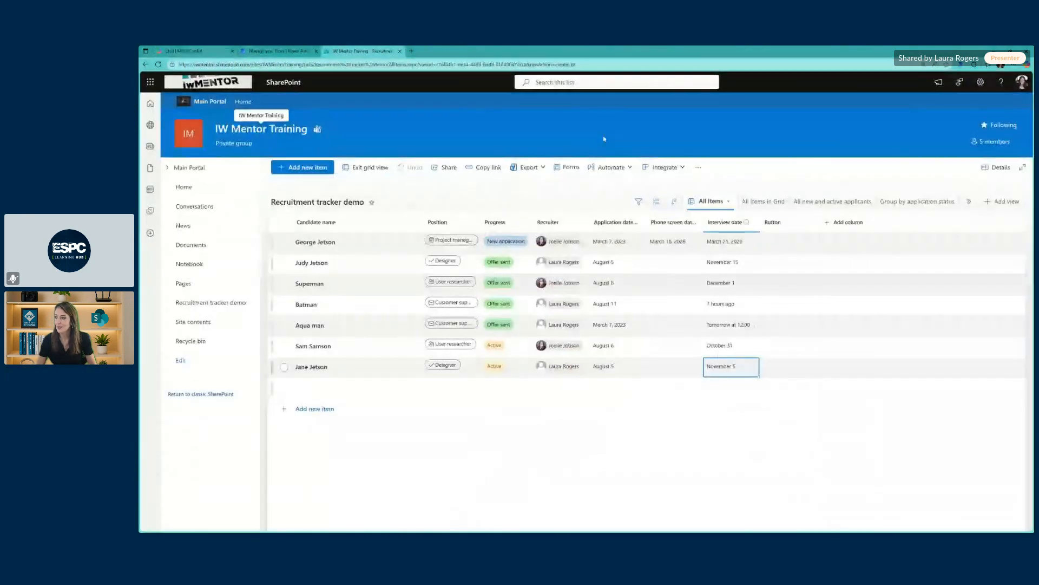
{"action": "left_click", "coordinate": [774, 222]}
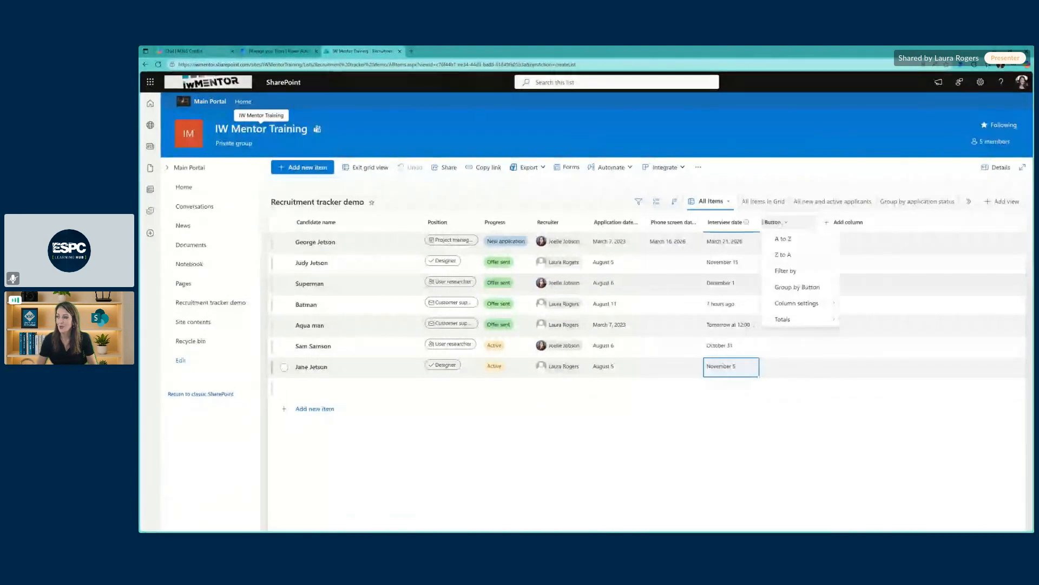
{"action": "mouse_move", "coordinate": [797, 304]}
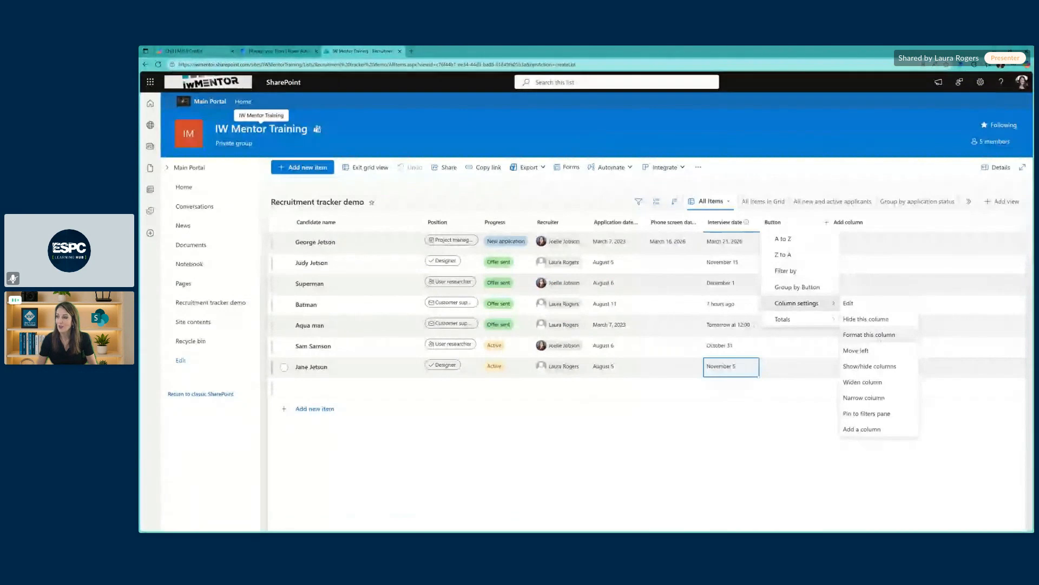
{"action": "left_click", "coordinate": [869, 335]}
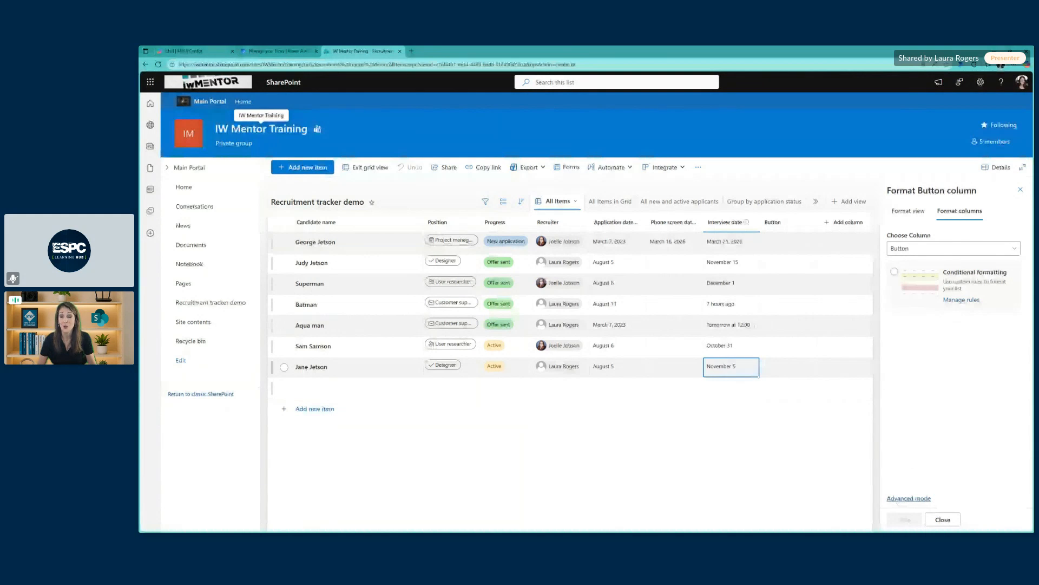
{"action": "left_click", "coordinate": [909, 498]}
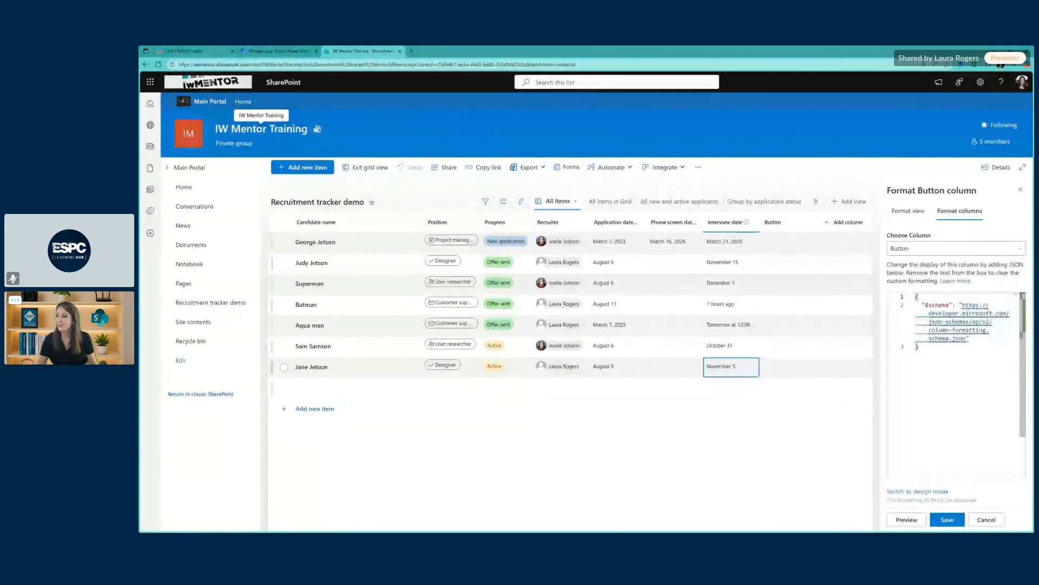
{"action": "key", "text": "ctrl+a"}
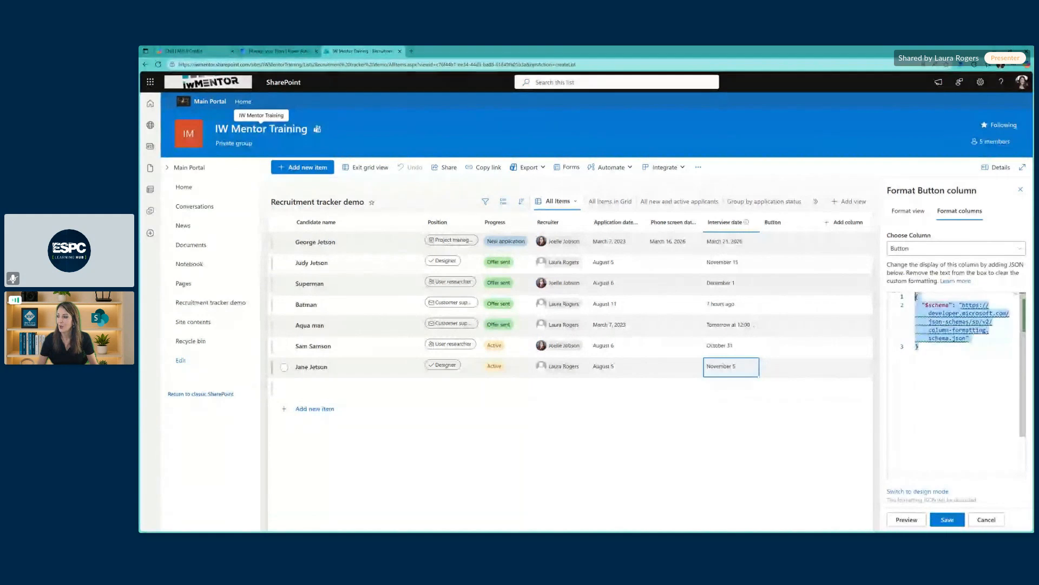
{"action": "key", "text": "ctrl+v"}
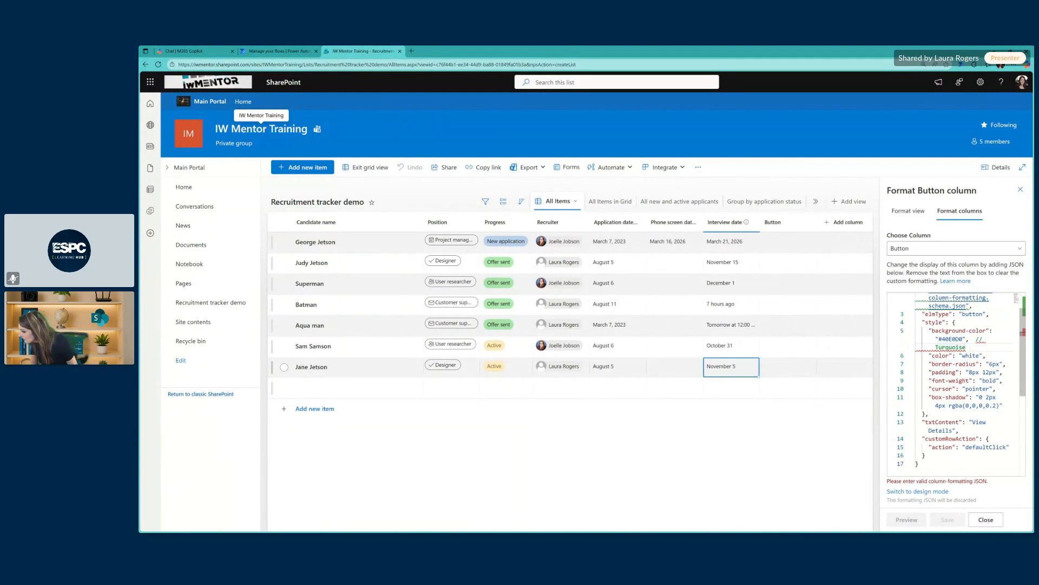
Remove the "// Turquoise" comment after the background color in the JSON, then preview and save the Button column format.
{"action": "left_click_drag", "start_coordinate": [978, 339], "coordinate": [967, 347]}
{"action": "key", "text": "BackSpace"}
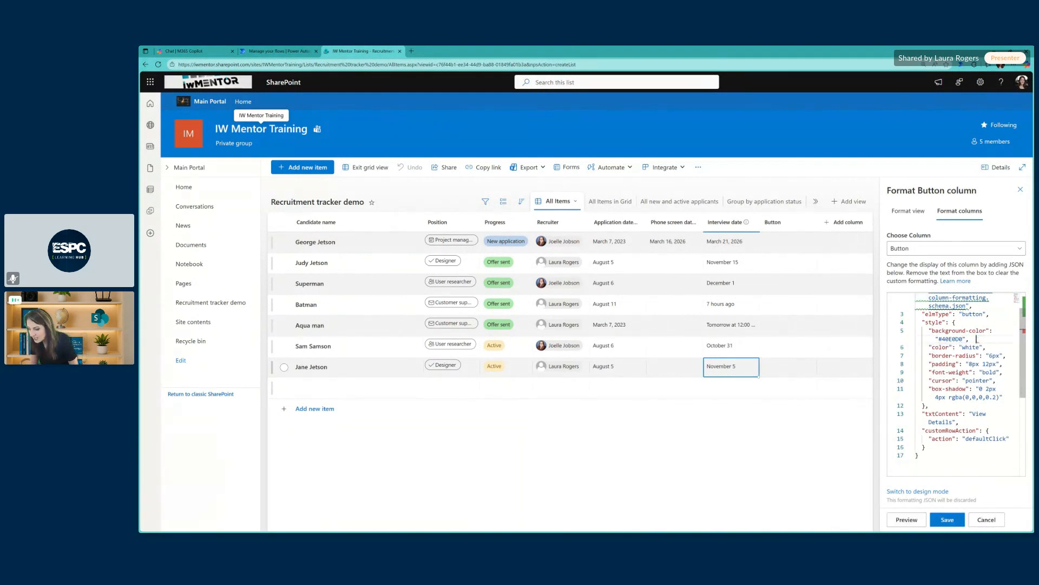
{"action": "scroll", "coordinate": [953, 379], "scroll_direction": "down", "scroll_amount": 1}
{"action": "left_click", "coordinate": [929, 520]}
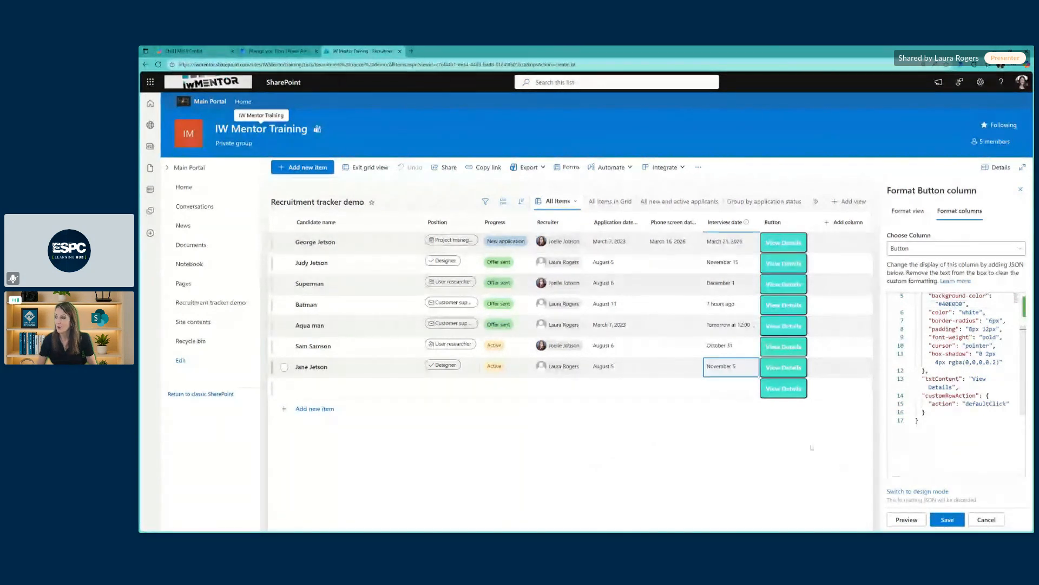
{"action": "scroll", "coordinate": [953, 379], "scroll_direction": "up", "scroll_amount": 1}
{"action": "scroll", "coordinate": [955, 385], "scroll_direction": "up", "scroll_amount": 2}
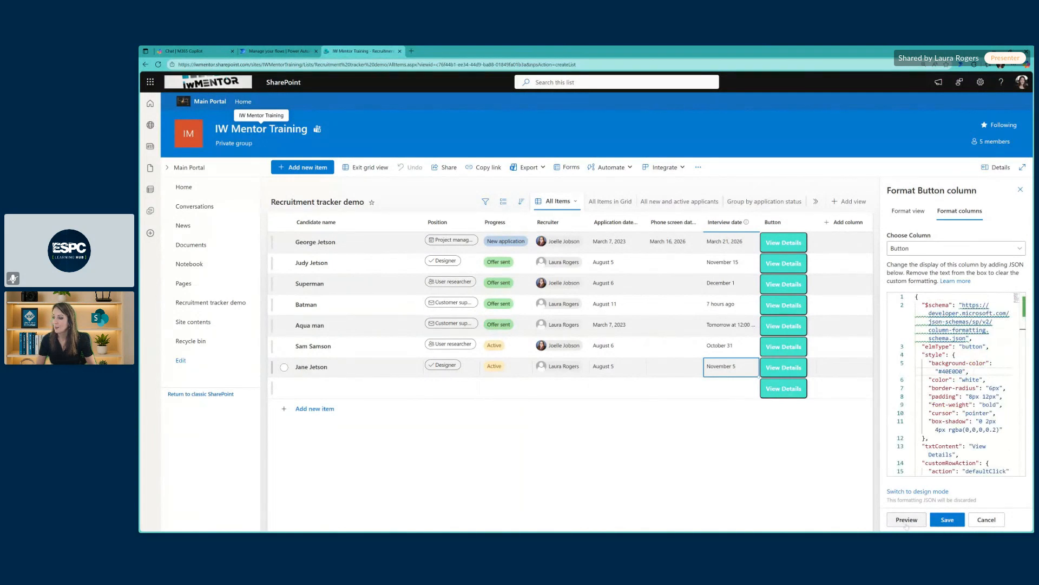
{"action": "left_click", "coordinate": [961, 523]}
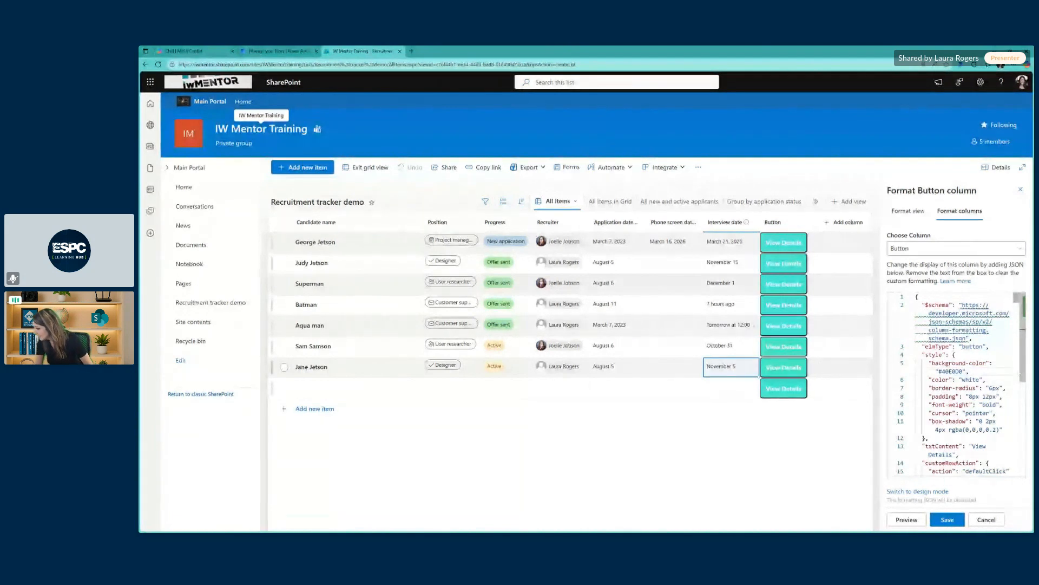
Change the button's txtContent in the JSON to "Send offer", then preview and save the column format.
{"action": "scroll", "coordinate": [955, 384], "scroll_direction": "down", "scroll_amount": 4}
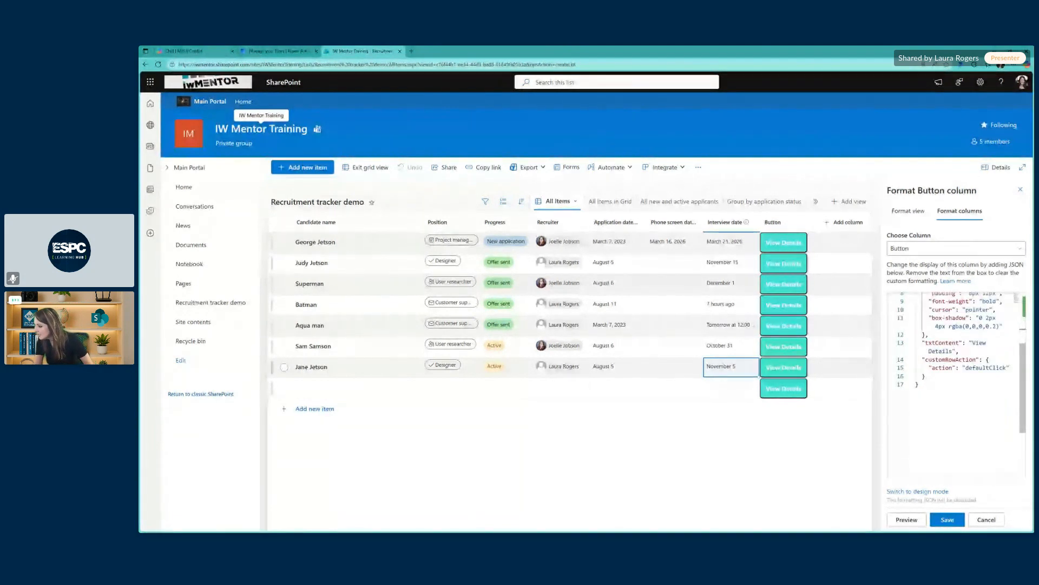
{"action": "left_click_drag", "start_coordinate": [972, 343], "coordinate": [953, 350]}
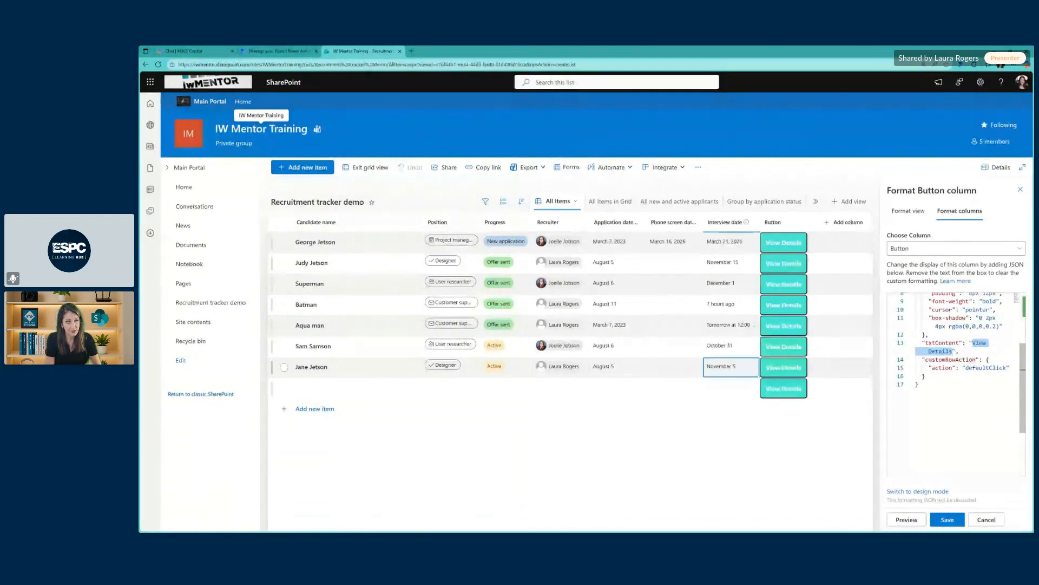
{"action": "type", "text": "Send offer"}
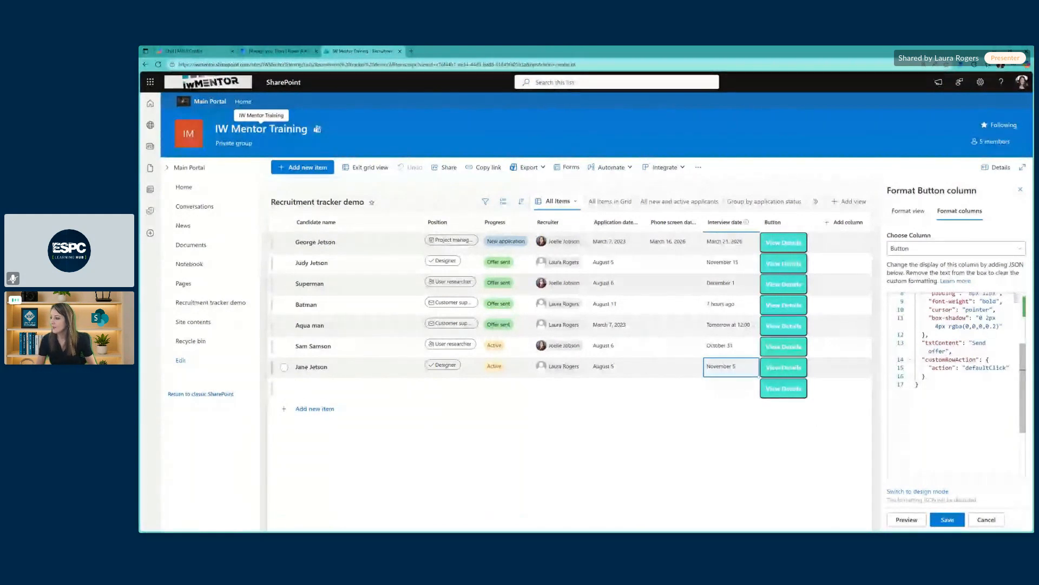
{"action": "left_click", "coordinate": [907, 519]}
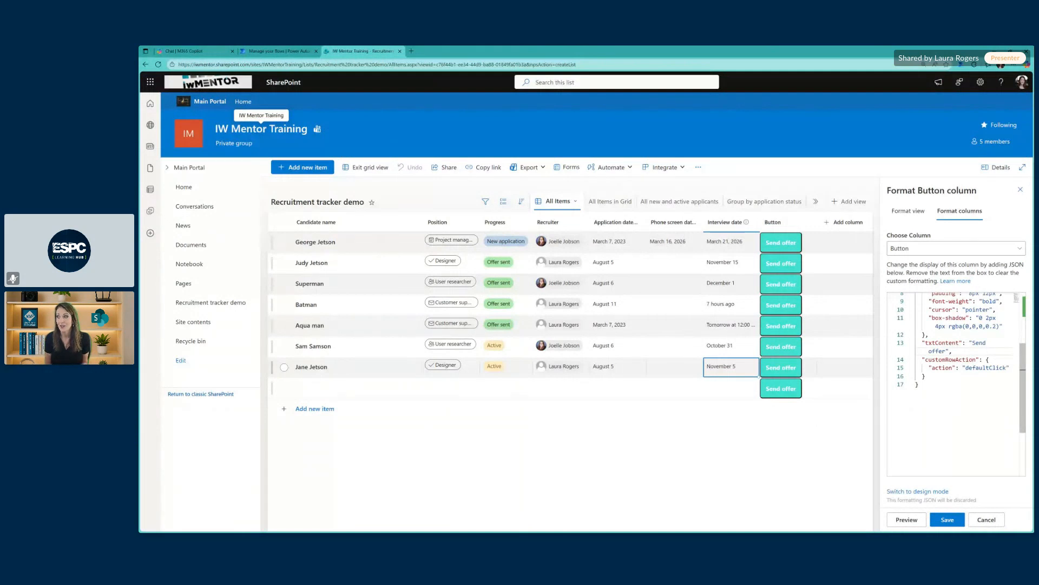
{"action": "left_click", "coordinate": [946, 519]}
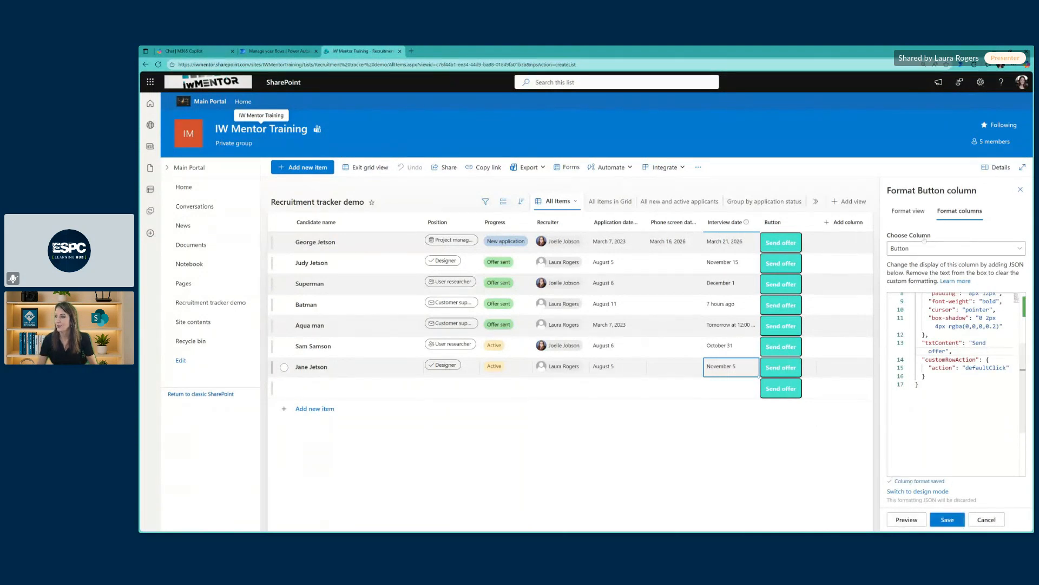
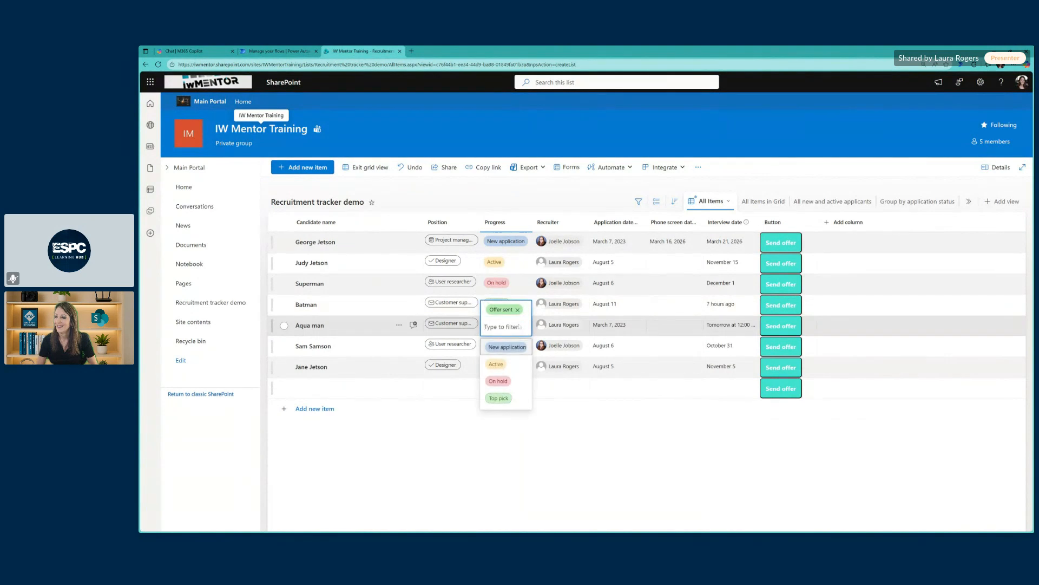
Set the Progress of the Aqua man item to New application and leave grid view.
{"action": "left_click", "coordinate": [520, 346]}
{"action": "left_click", "coordinate": [366, 167]}
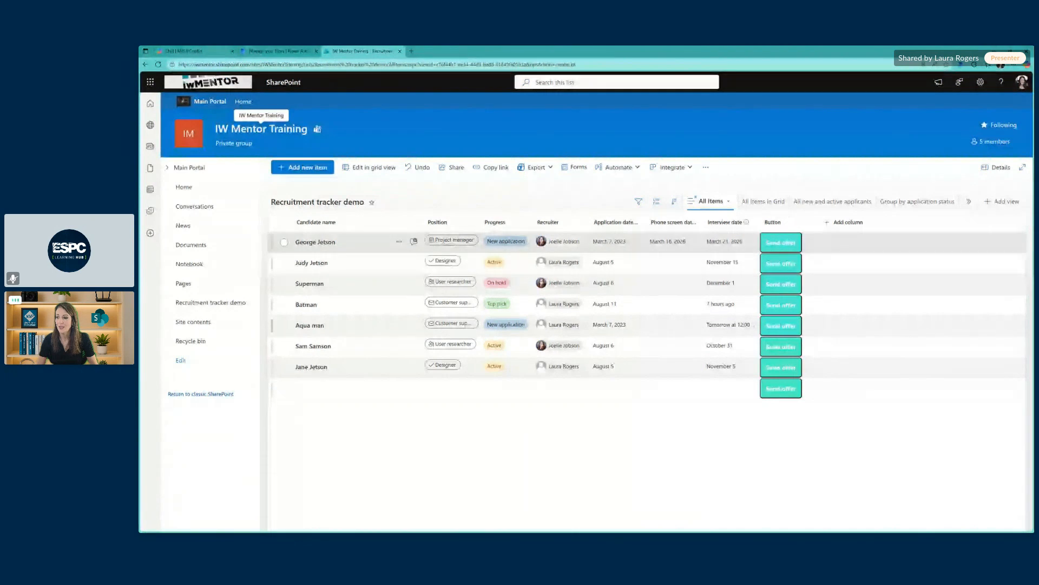
Return to grid view and look at the available Progress choices for the first candidate without changing the value.
{"action": "left_click", "coordinate": [370, 166]}
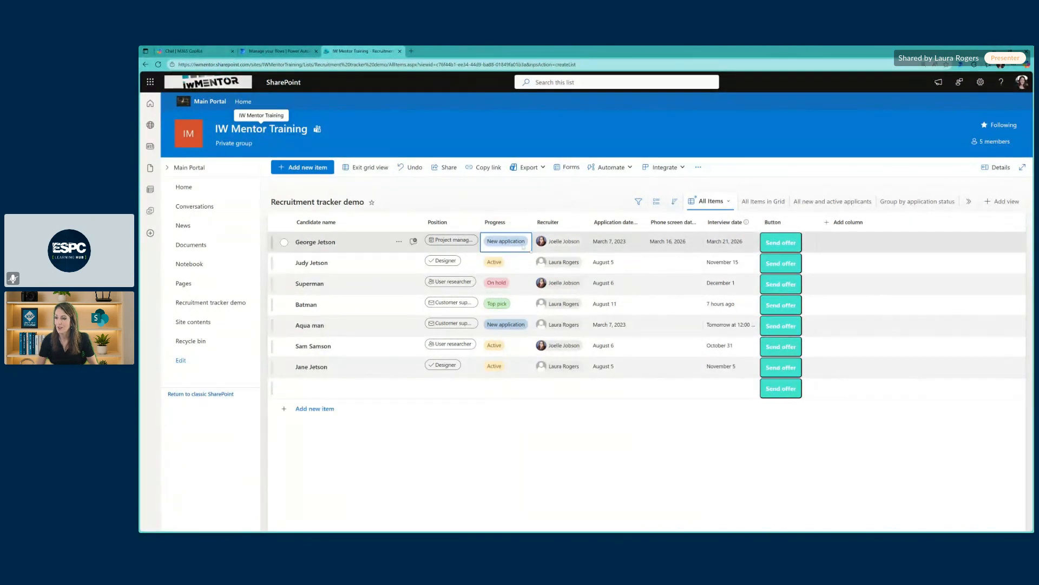
{"action": "left_click", "coordinate": [505, 241]}
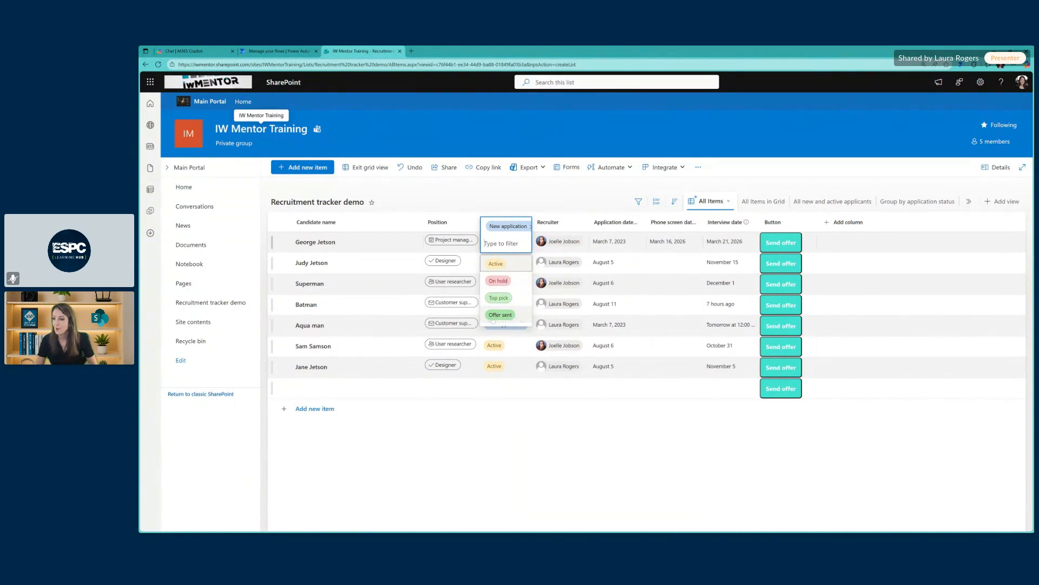
{"action": "left_click", "coordinate": [530, 437]}
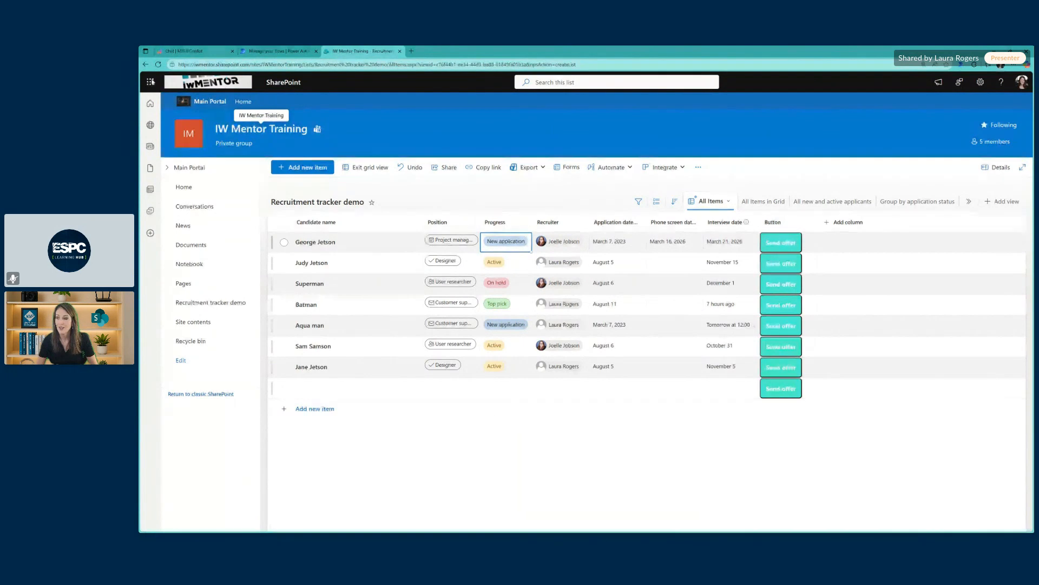
Change the customRowAction action in the Button column's formatting JSON to "setValue" and save the format.
{"action": "left_click", "coordinate": [774, 221]}
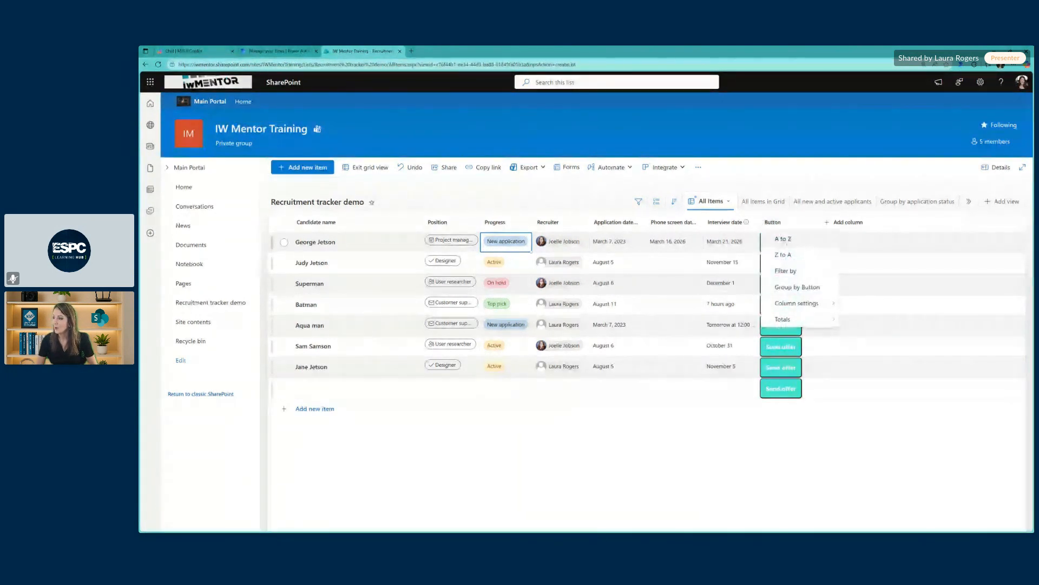
{"action": "mouse_move", "coordinate": [801, 303]}
{"action": "left_click", "coordinate": [871, 335]}
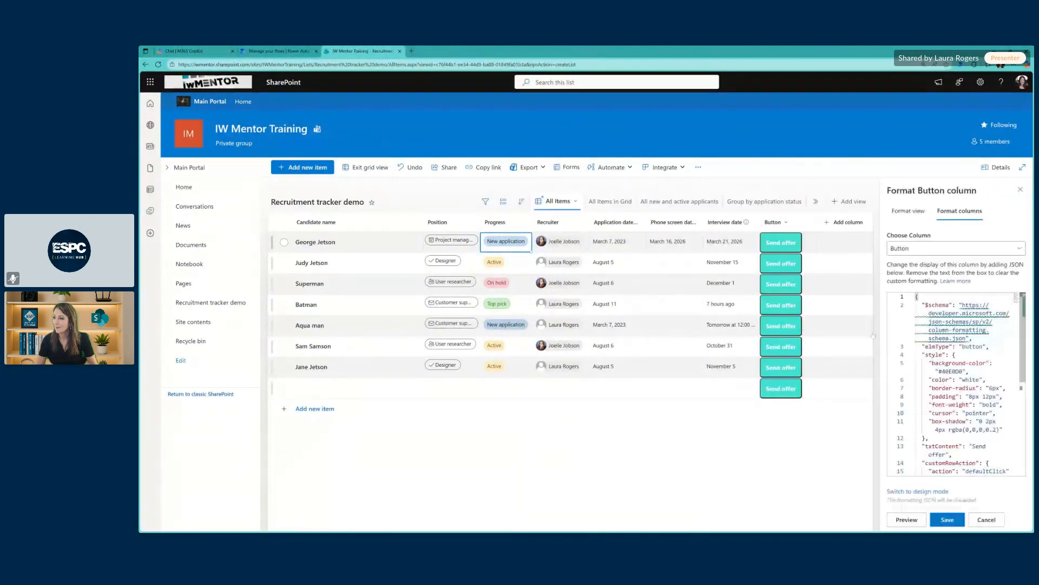
{"action": "scroll", "coordinate": [953, 379], "scroll_direction": "down", "scroll_amount": 2}
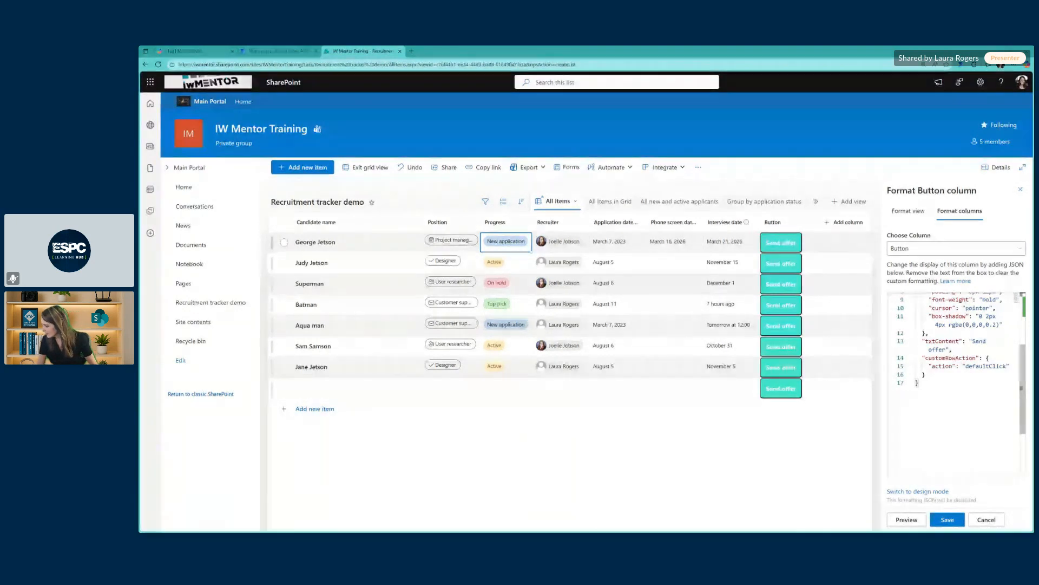
{"action": "double_click", "coordinate": [973, 367]}
{"action": "type", "text": "setValue"}
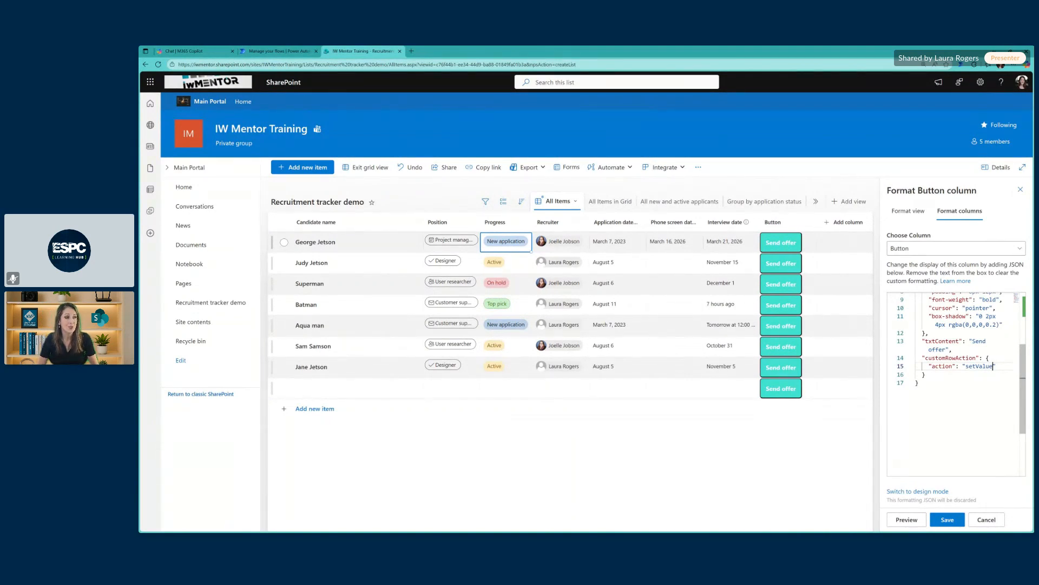
{"action": "left_click", "coordinate": [944, 519]}
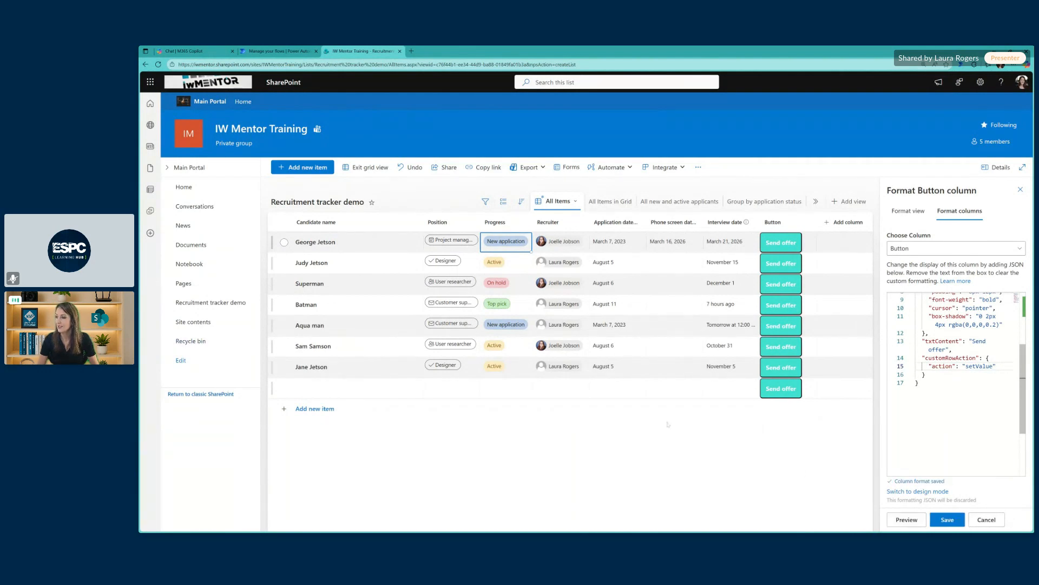
Sort the list by Progress from A to Z and check the column's internal name in the page address.
{"action": "left_click", "coordinate": [506, 223]}
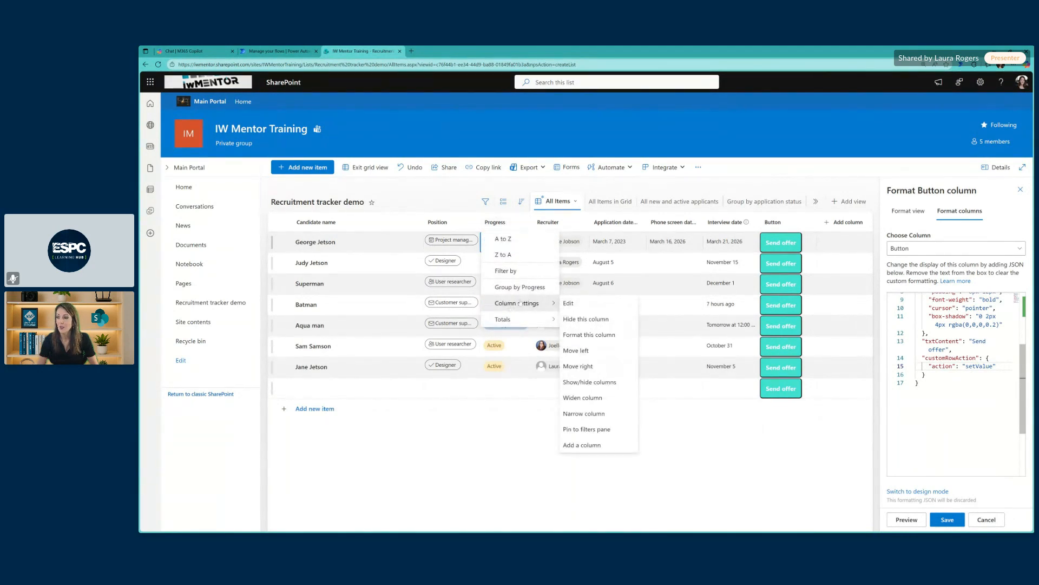
{"action": "left_click", "coordinate": [517, 239]}
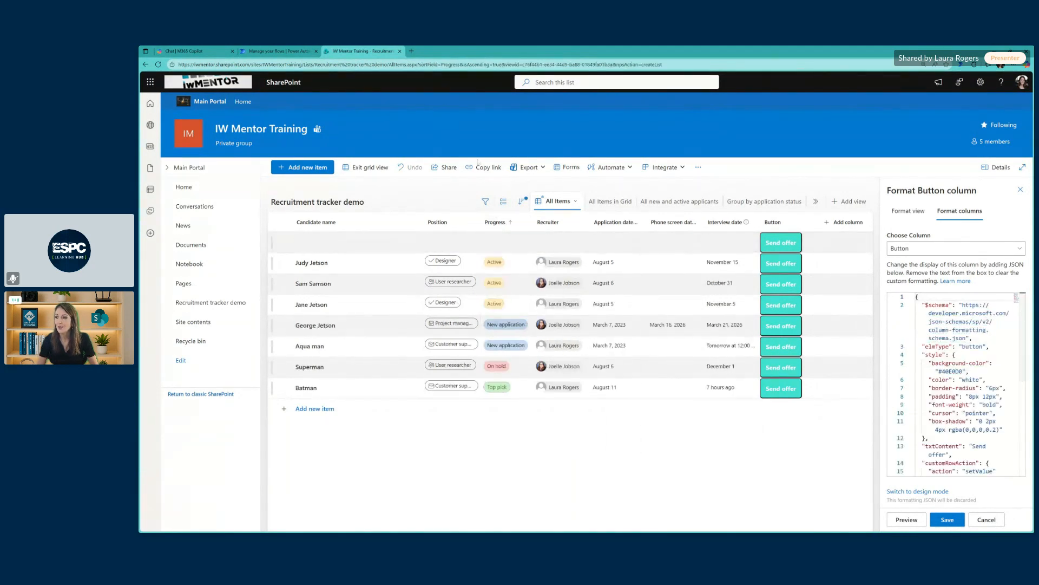
{"action": "double_click", "coordinate": [454, 64]}
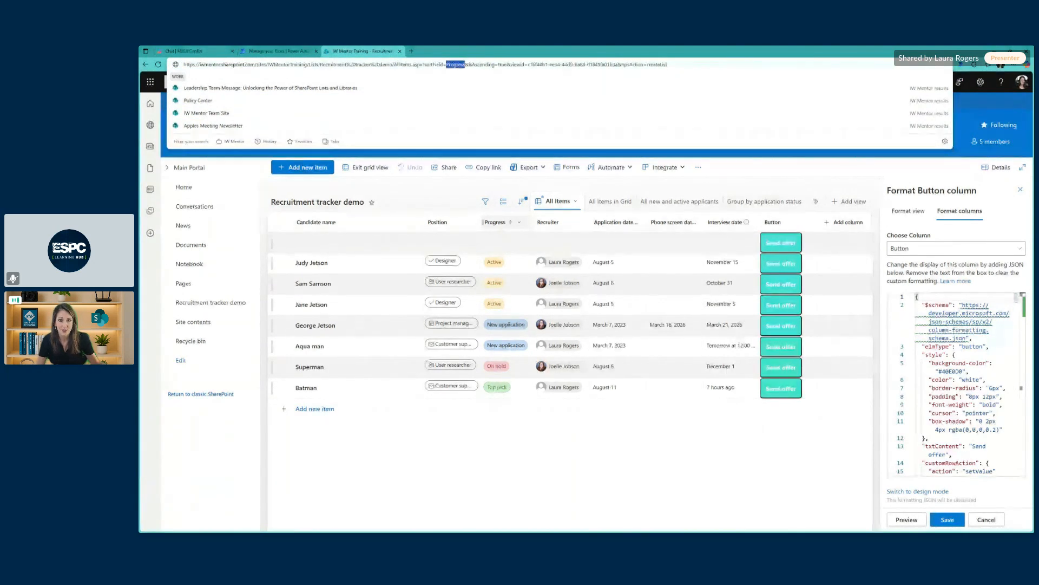
{"action": "key", "text": "Escape"}
{"action": "key", "text": "Escape"}
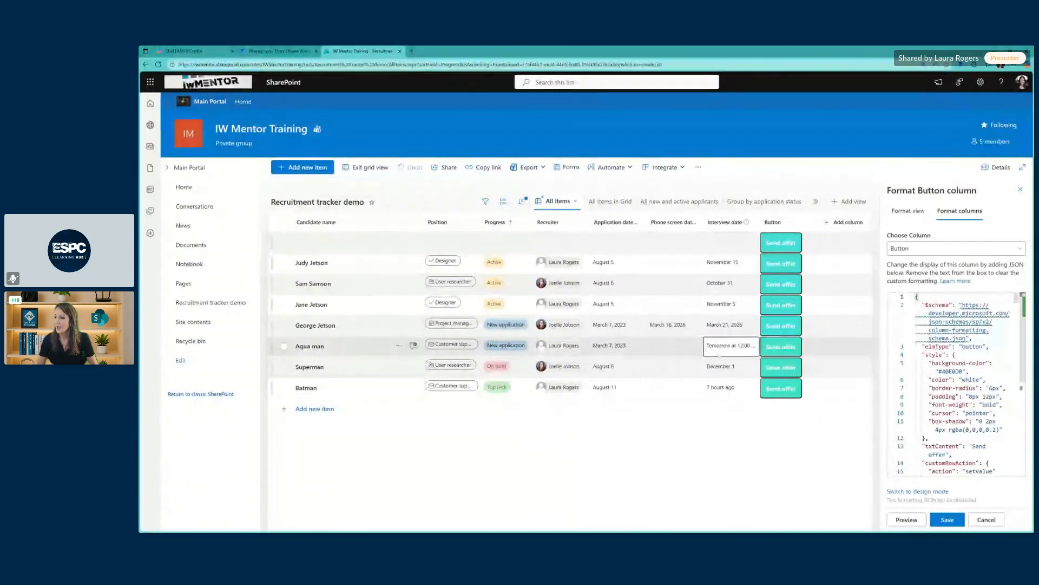
Extend the button's customRowAction JSON with an actionInput that sets "Progress" to "Offer sent", and save the column format.
{"action": "scroll", "coordinate": [958, 384], "scroll_direction": "down", "scroll_amount": 2}
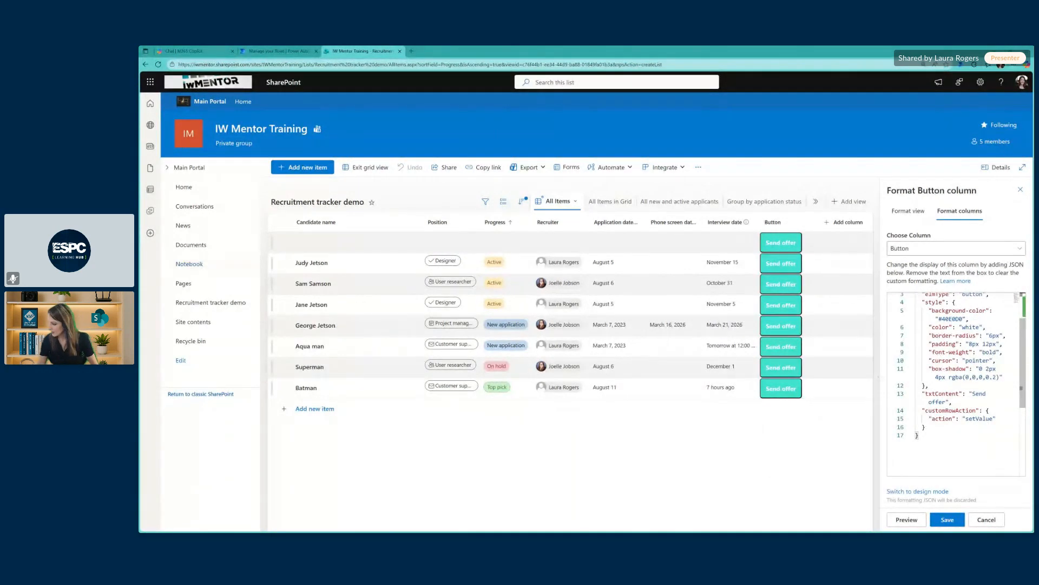
{"action": "left_click", "coordinate": [939, 411]}
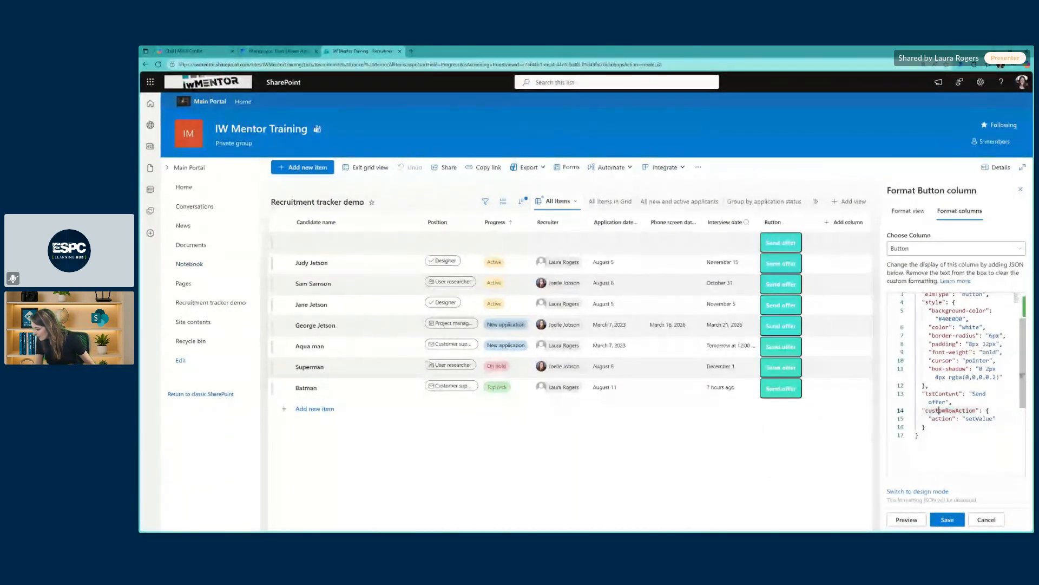
{"action": "left_click_drag", "start_coordinate": [922, 411], "coordinate": [920, 435]}
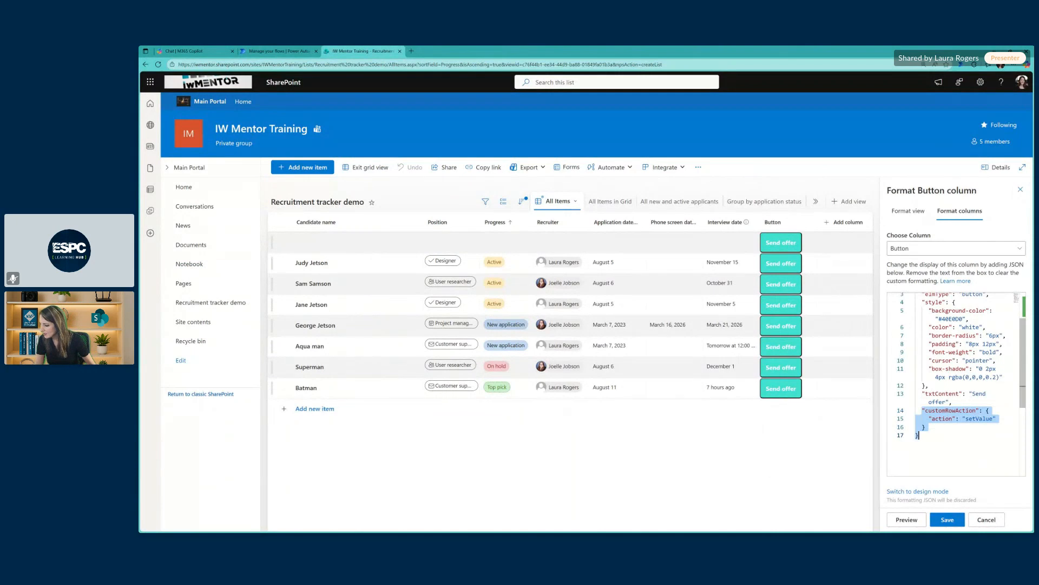
{"action": "type", "text": "\"customRowAction\": {     \"action\": \"setValue\",     \"actionInput\": {       \"Progress\": \"Offer sent\"     }   } }"}
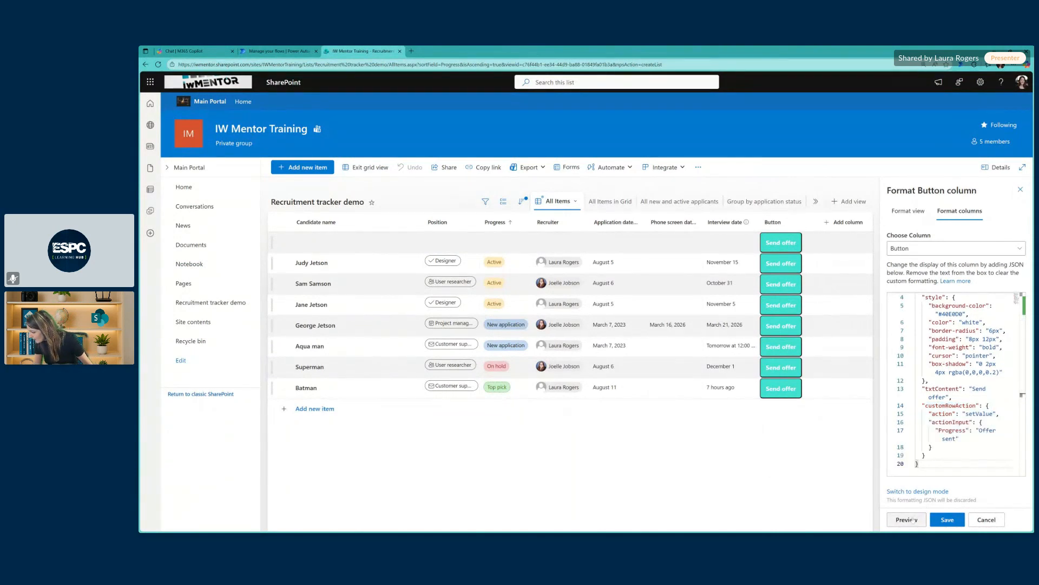
{"action": "scroll", "coordinate": [952, 422], "scroll_direction": "down", "scroll_amount": 3}
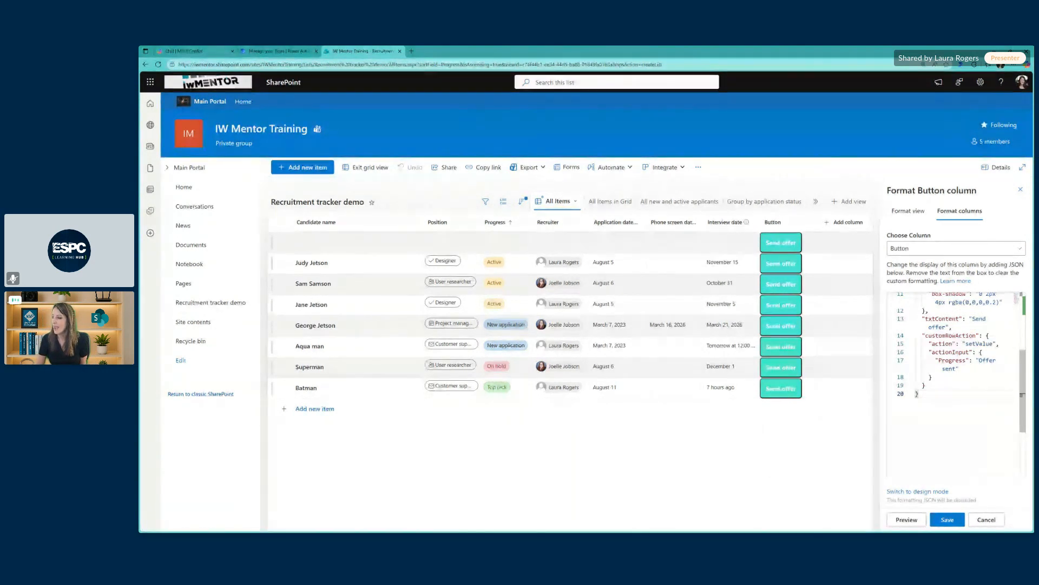
{"action": "left_click", "coordinate": [950, 361]}
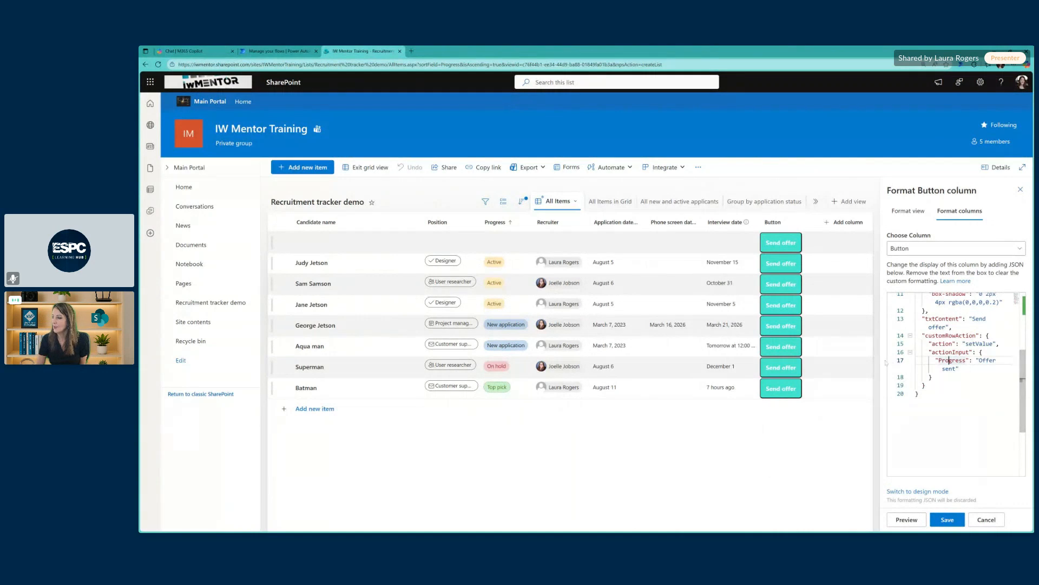
{"action": "left_click_drag", "start_coordinate": [877, 365], "coordinate": [758, 367]}
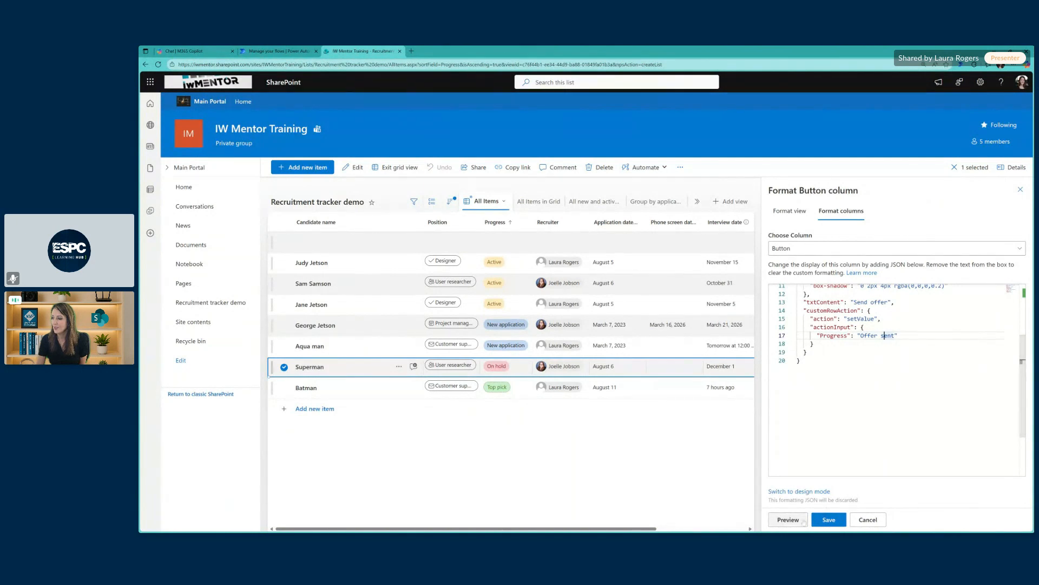
{"action": "left_click", "coordinate": [836, 521]}
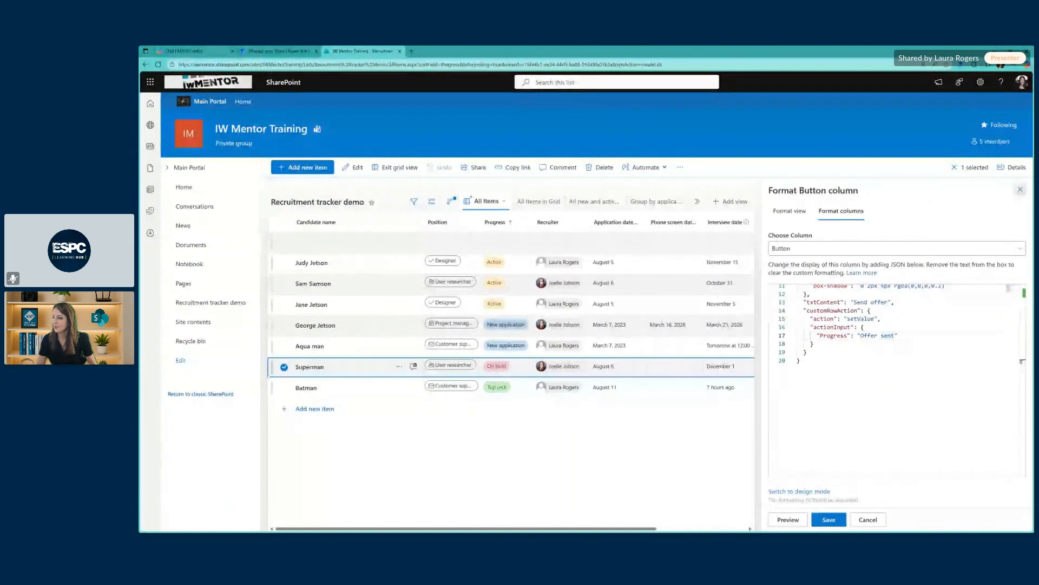
Close the column formatting pane, leave grid view and run Send offer for the candidate with the October 31 interview.
{"action": "left_click", "coordinate": [1021, 190]}
{"action": "left_click", "coordinate": [550, 480]}
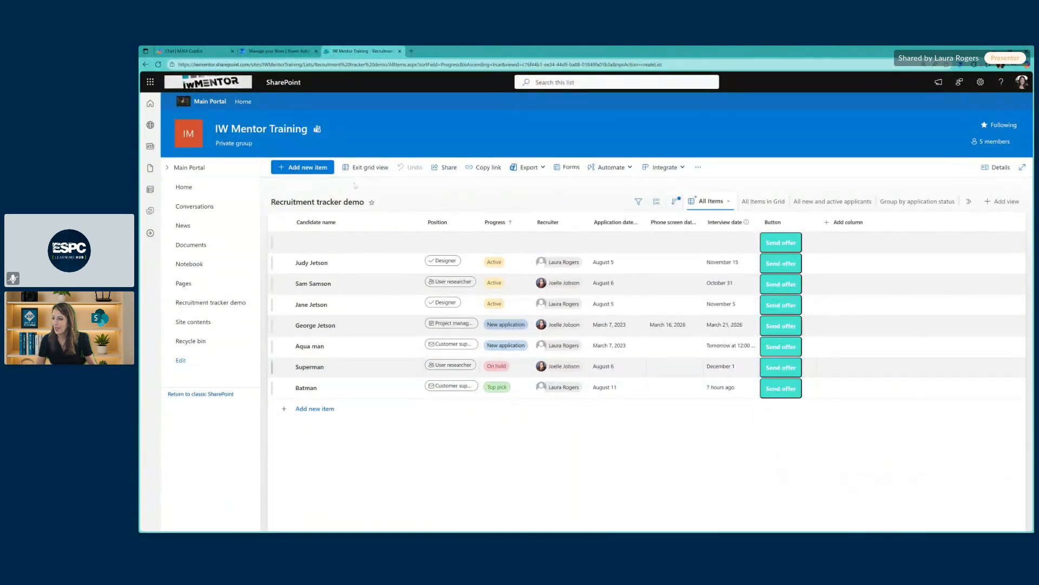
{"action": "left_click", "coordinate": [376, 170]}
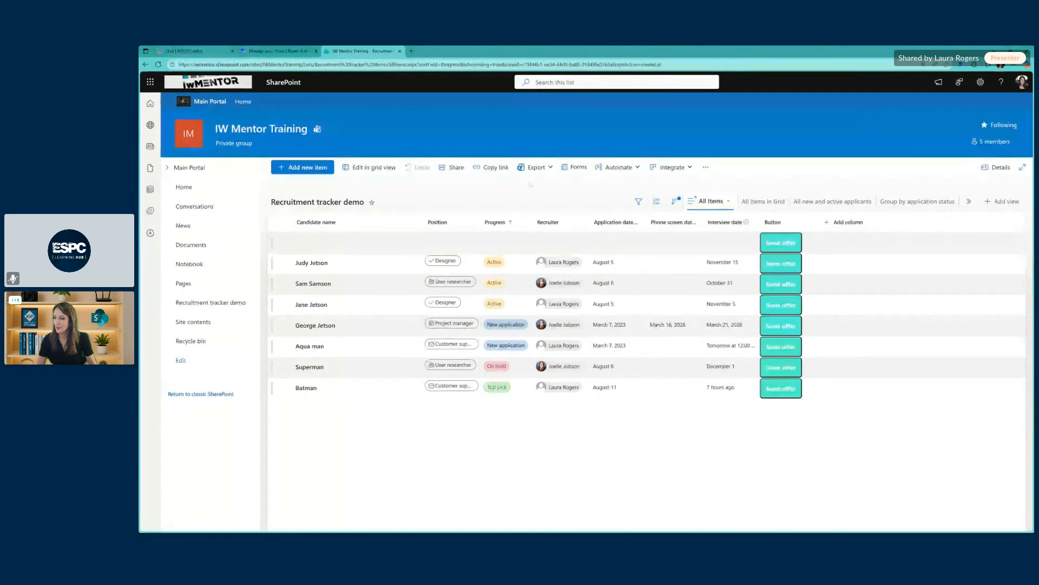
{"action": "left_click", "coordinate": [788, 287]}
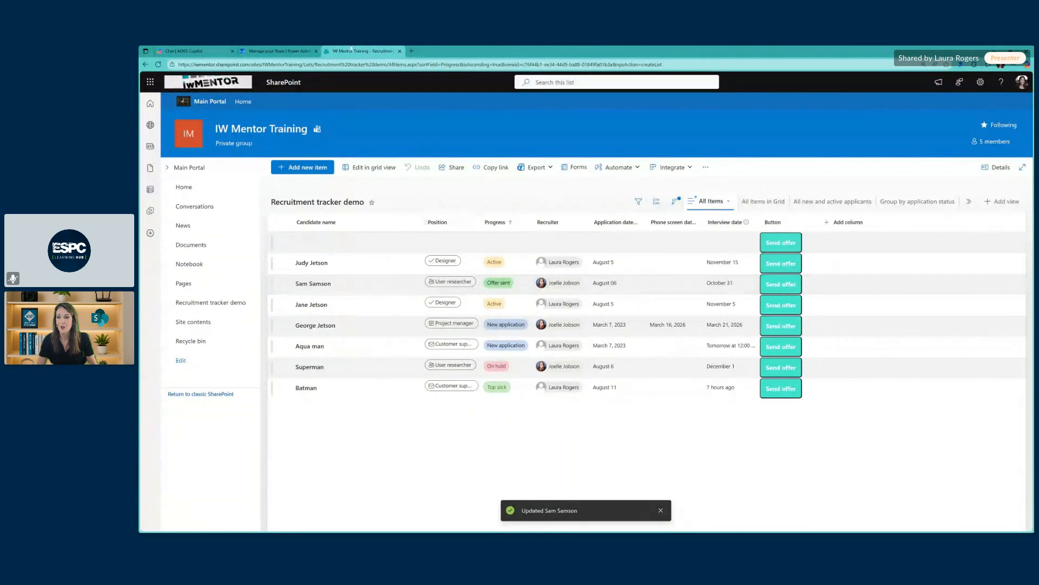
Switch to Power Automate and create a new automated cloud flow, skipping the initial name and trigger choice.
{"action": "left_click", "coordinate": [279, 51]}
{"action": "left_click", "coordinate": [252, 96]}
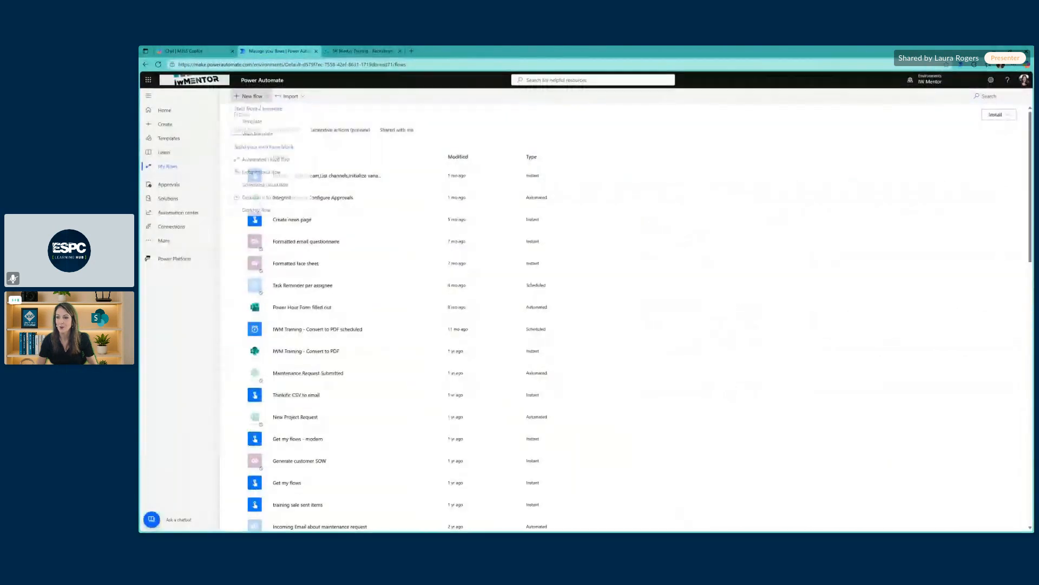
{"action": "left_click", "coordinate": [268, 161]}
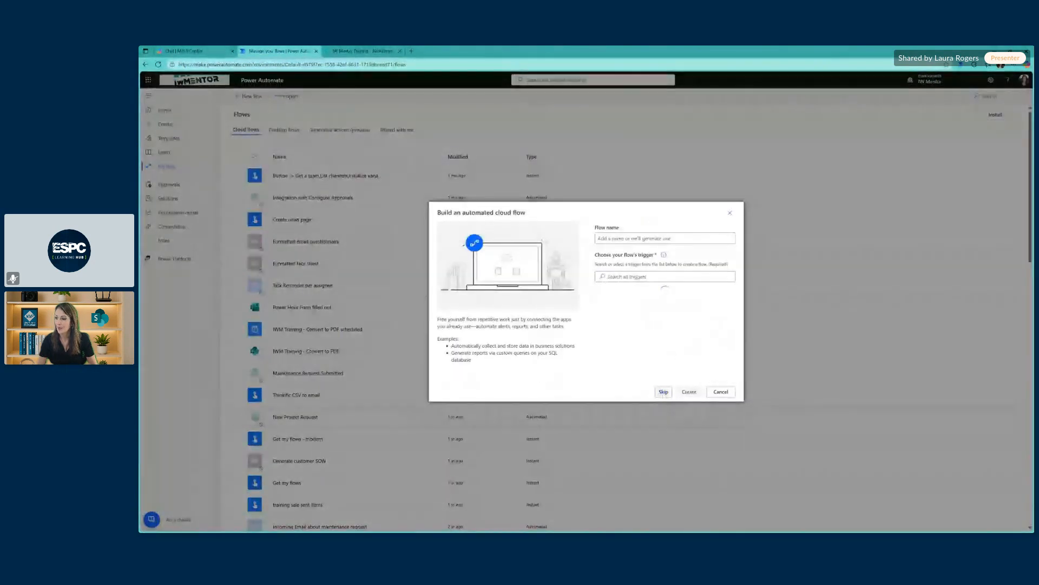
{"action": "left_click", "coordinate": [662, 392]}
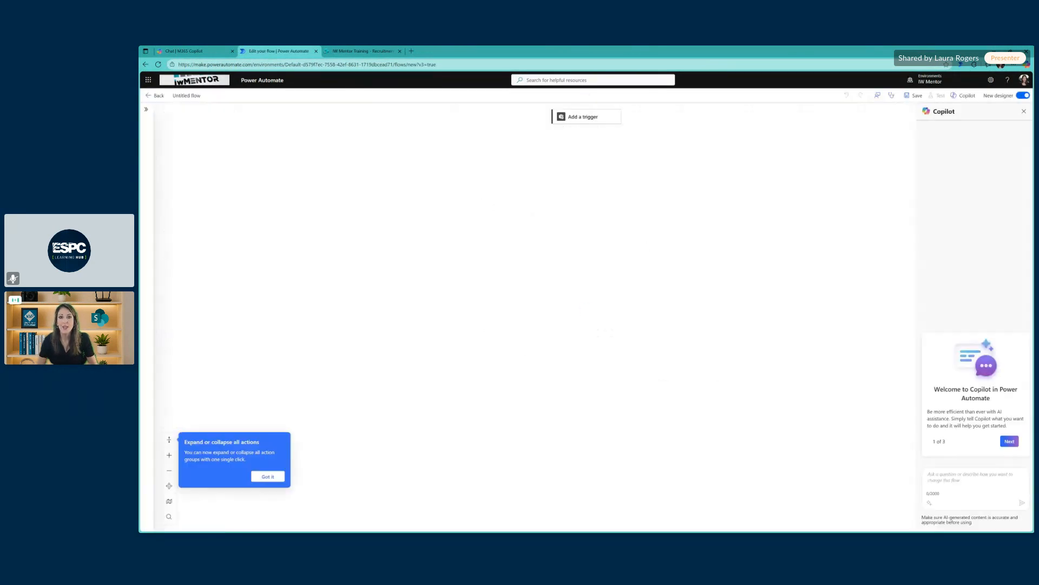
Search the triggers for "sharepoint modified" and add the SharePoint trigger "When an item or a file is modified".
{"action": "left_click", "coordinate": [575, 118]}
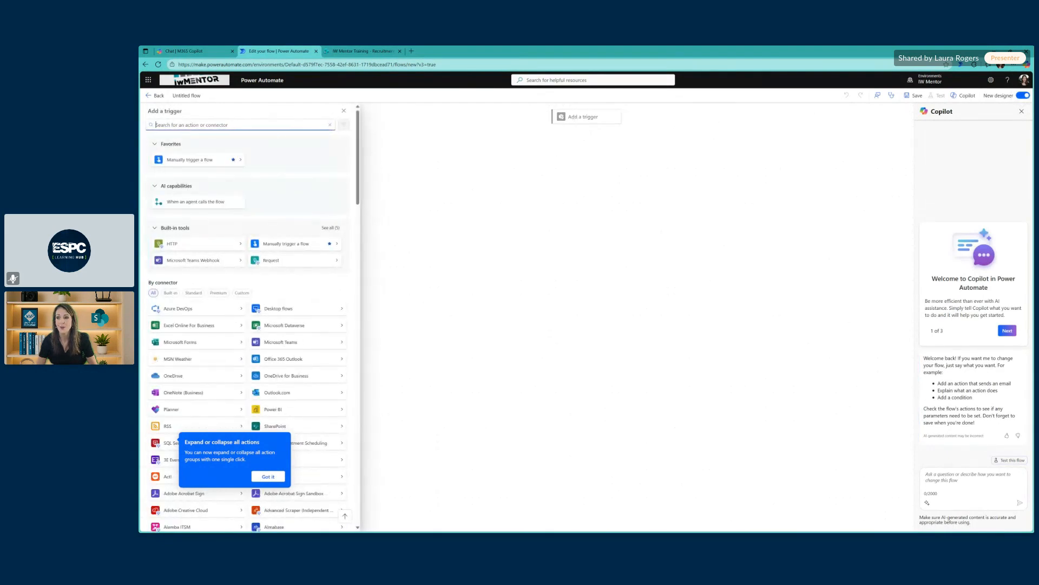
{"action": "type", "text": "share"}
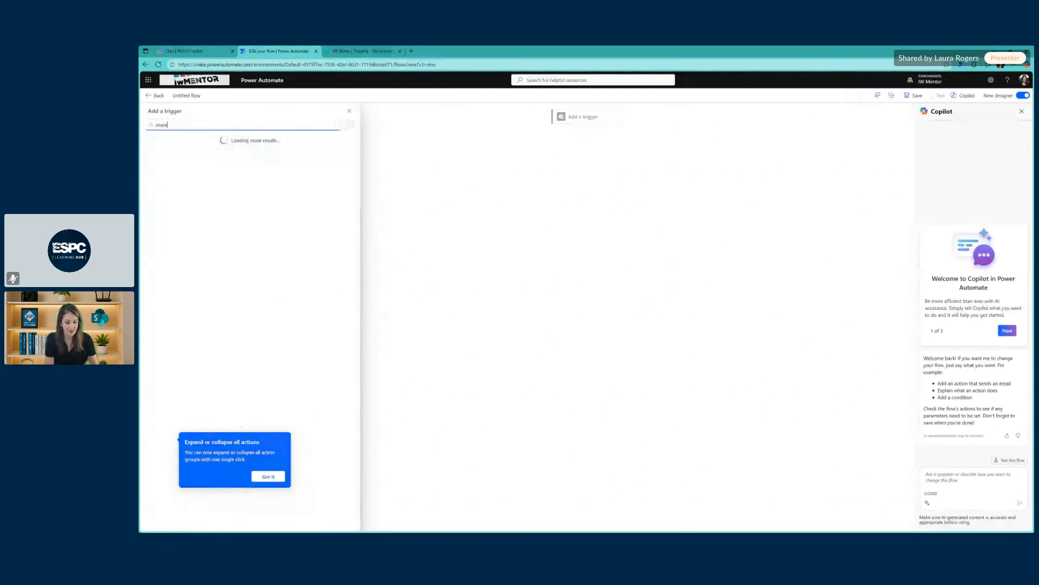
{"action": "type", "text": "point modified"}
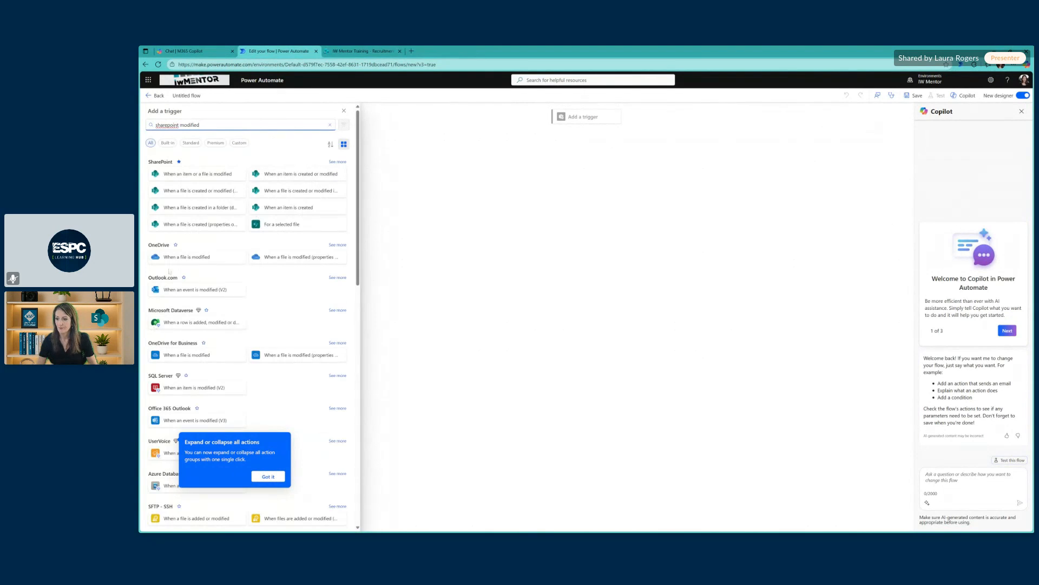
{"action": "left_click", "coordinate": [197, 173]}
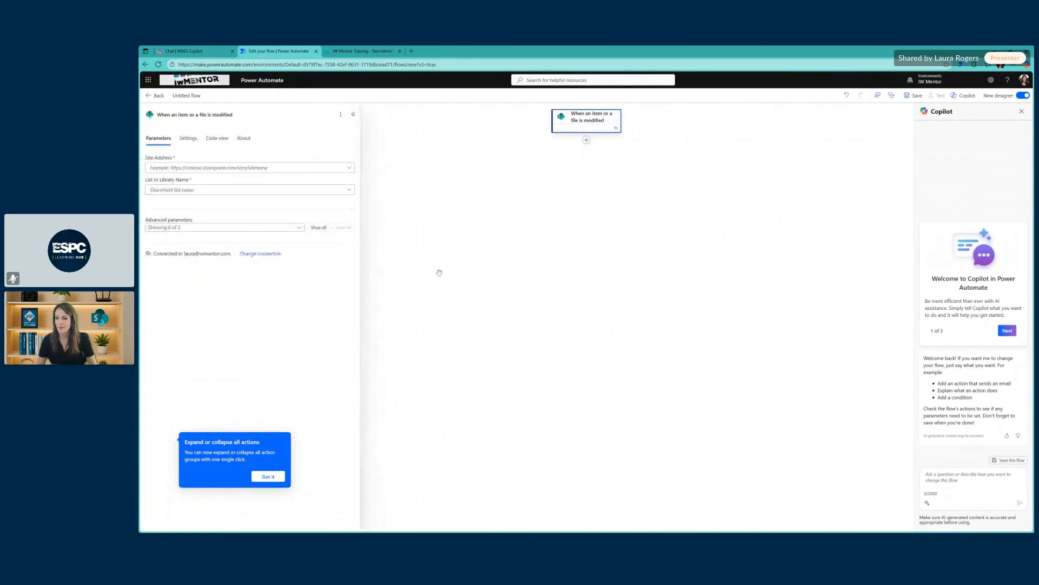
Point the trigger to the IW Mentor Training site and the Recruitment tracker demo list, and view the trigger's settings.
{"action": "left_click", "coordinate": [349, 167]}
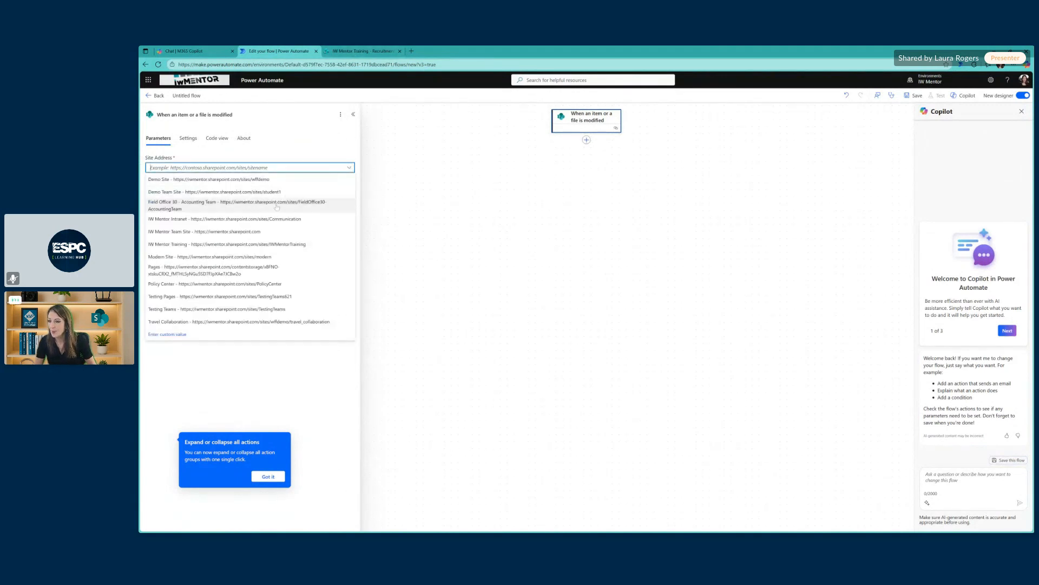
{"action": "left_click", "coordinate": [243, 244]}
{"action": "left_click", "coordinate": [250, 189]}
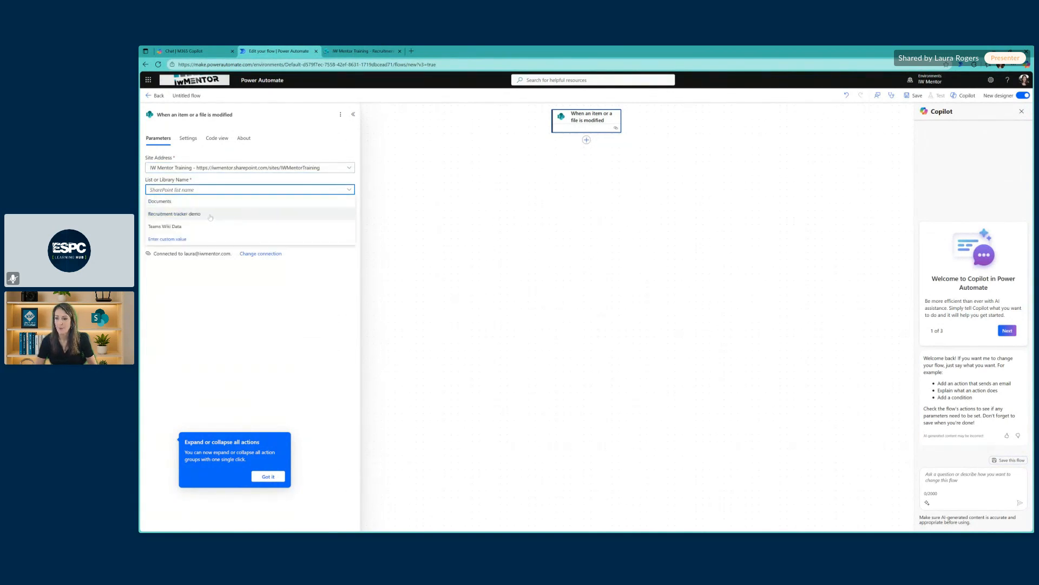
{"action": "left_click", "coordinate": [210, 215]}
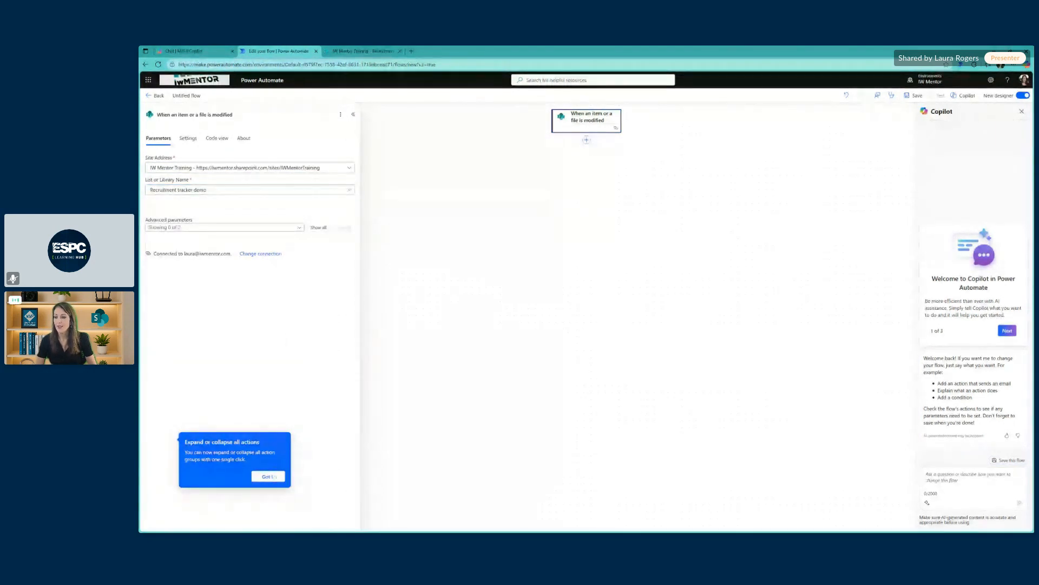
{"action": "left_click", "coordinate": [273, 476]}
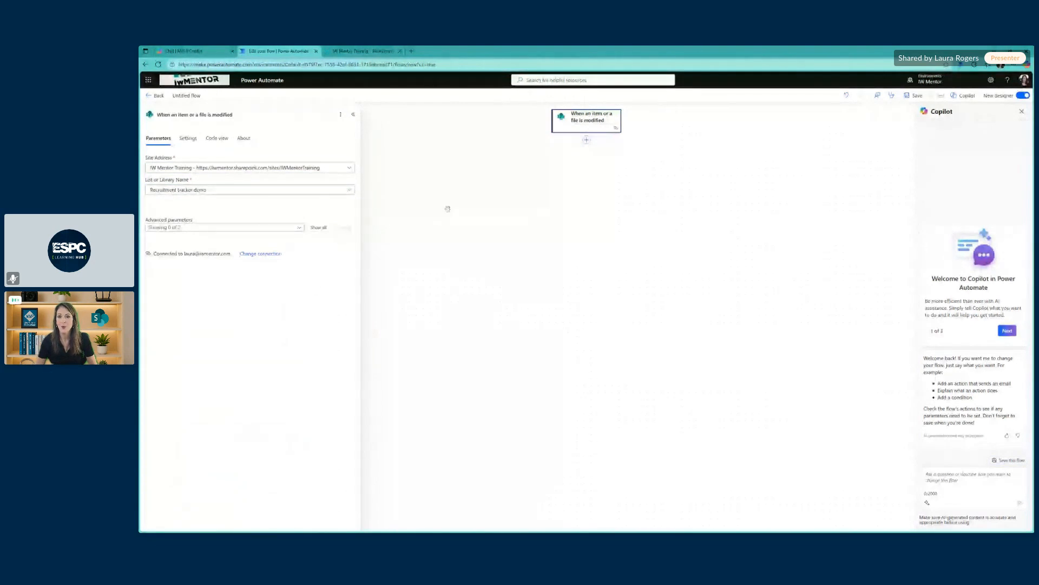
{"action": "left_click", "coordinate": [190, 139]}
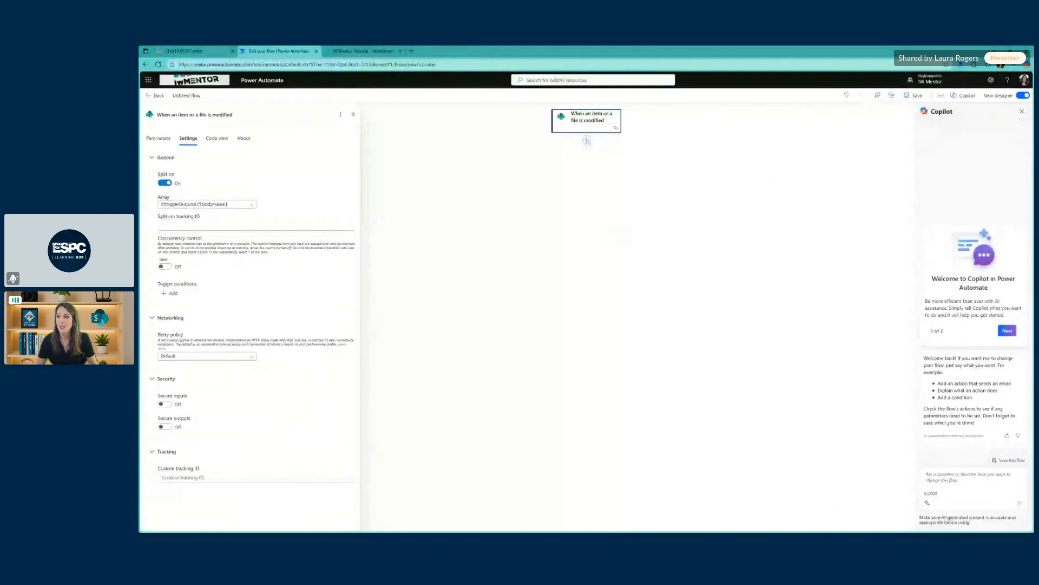
Add a "Do until" control action below the trigger.
{"action": "left_click", "coordinate": [586, 141]}
{"action": "left_click", "coordinate": [533, 133]}
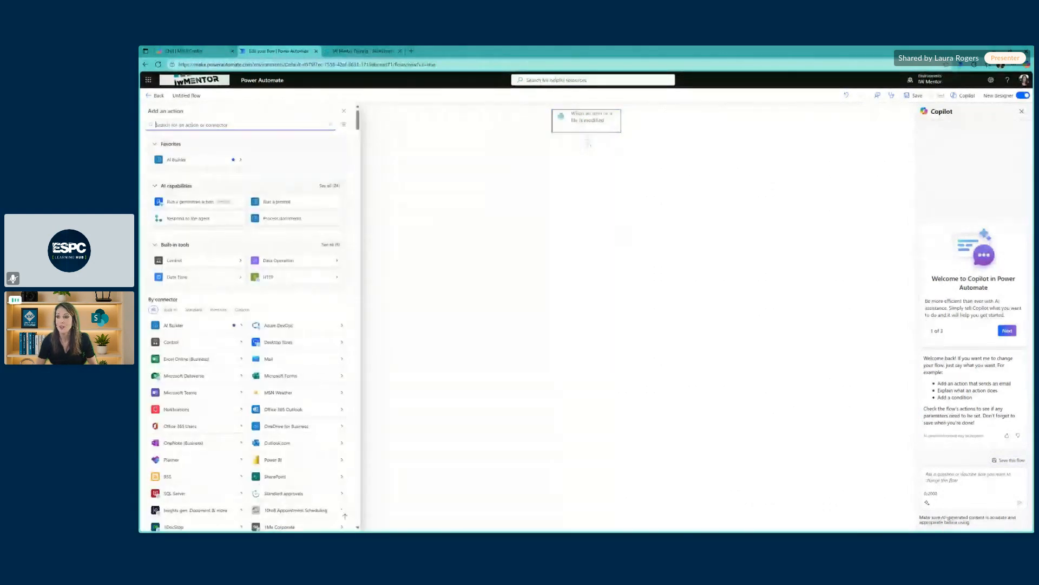
{"action": "type", "text": "do"}
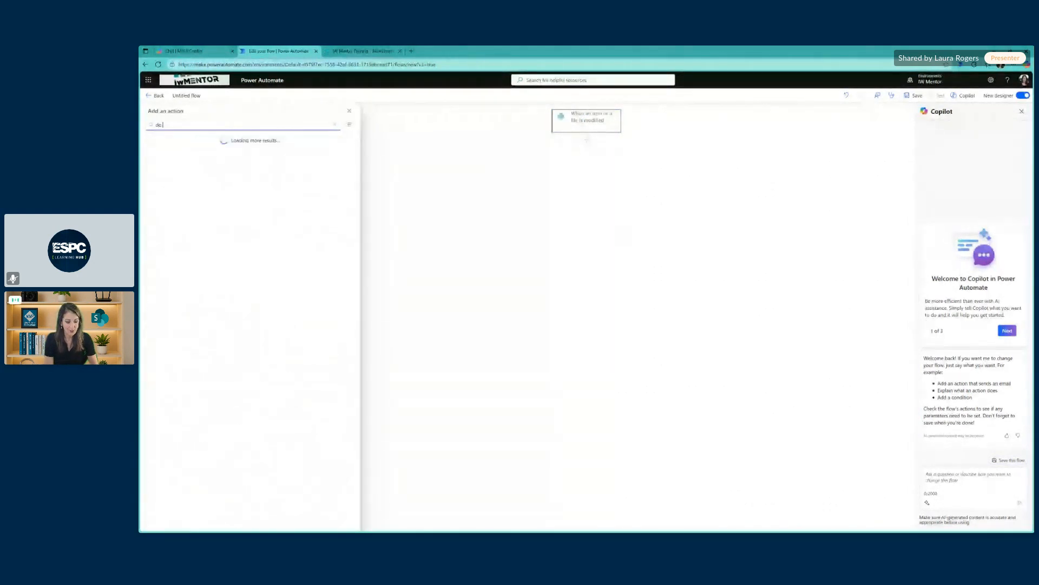
{"action": "type", "text": " until"}
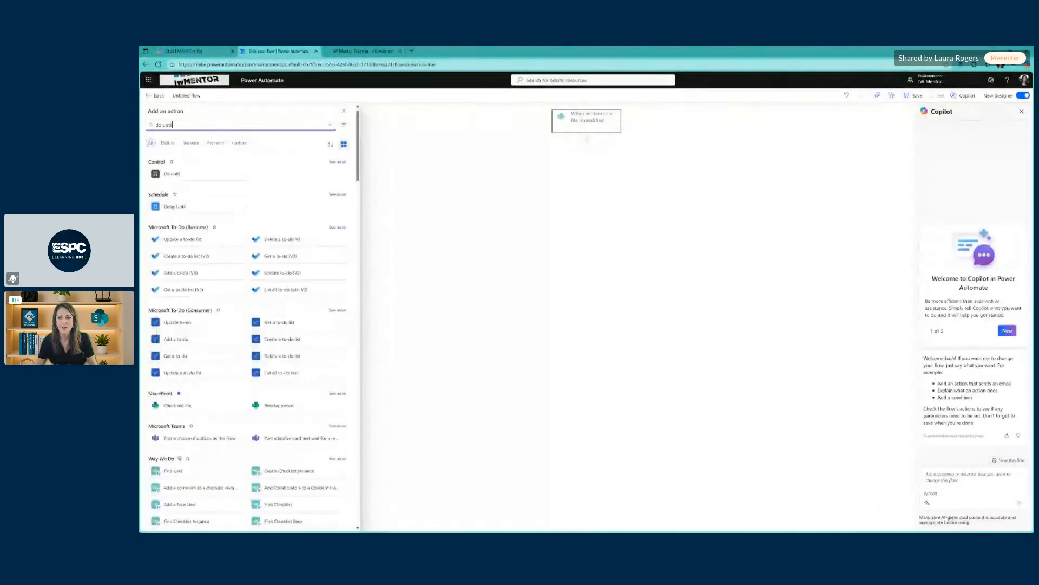
{"action": "left_click", "coordinate": [172, 173]}
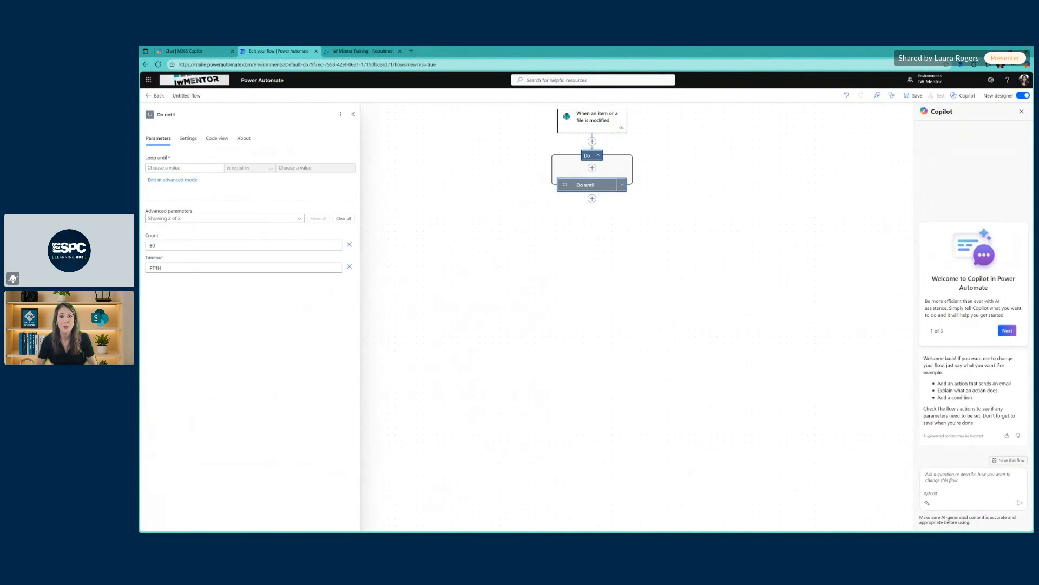
Set the Do until loop condition to Progress Value is equal to "Offer sent", checking the status wording in the SharePoint list.
{"action": "left_click", "coordinate": [184, 168]}
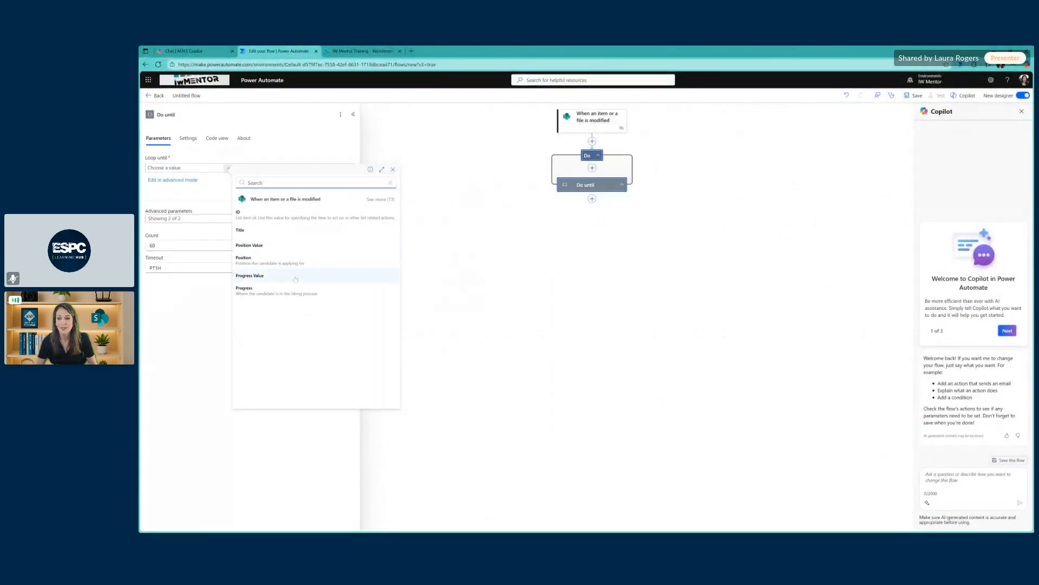
{"action": "left_click", "coordinate": [295, 276]}
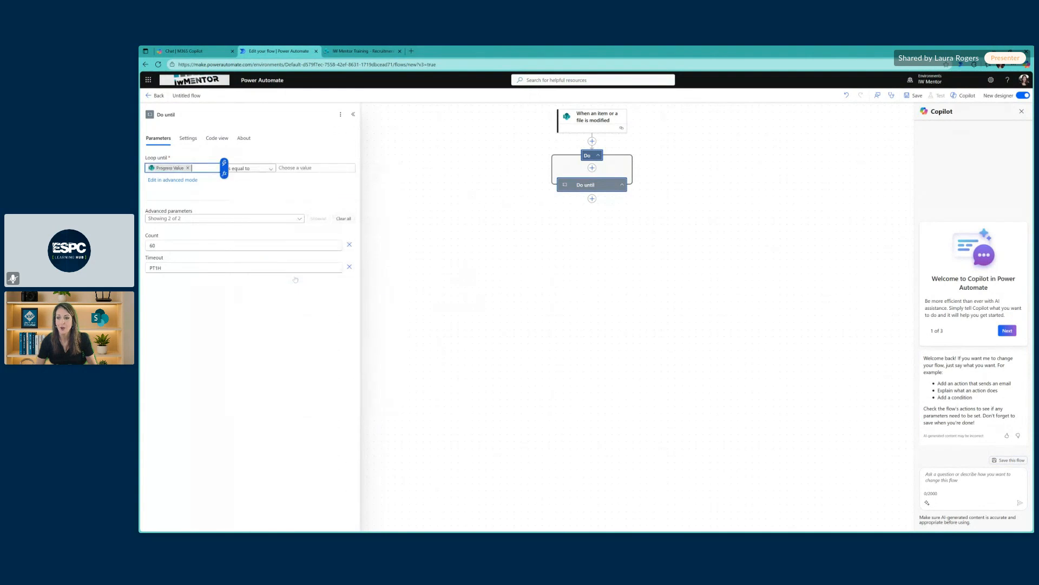
{"action": "left_click", "coordinate": [349, 51]}
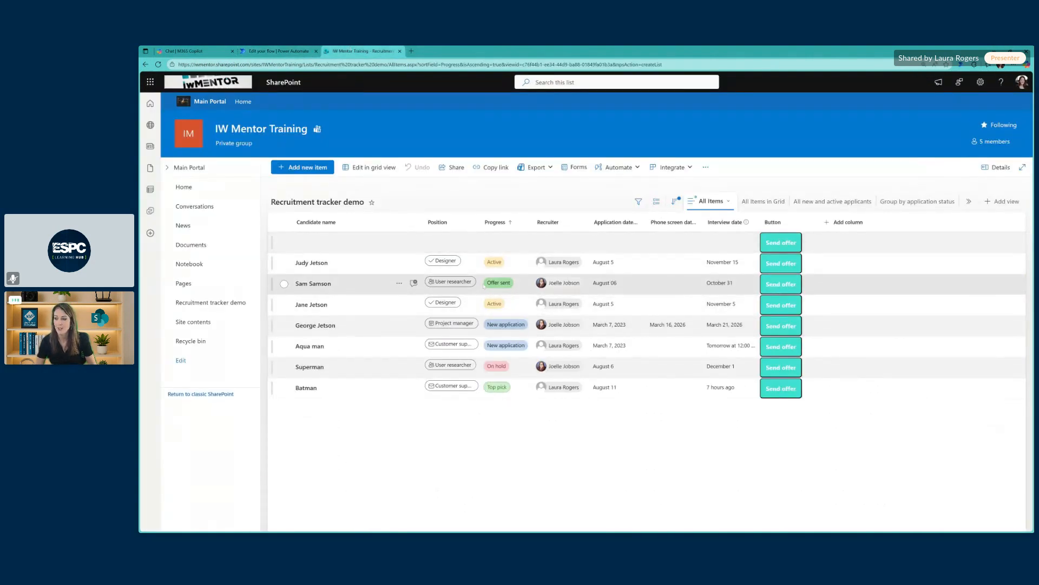
{"action": "left_click", "coordinate": [283, 50]}
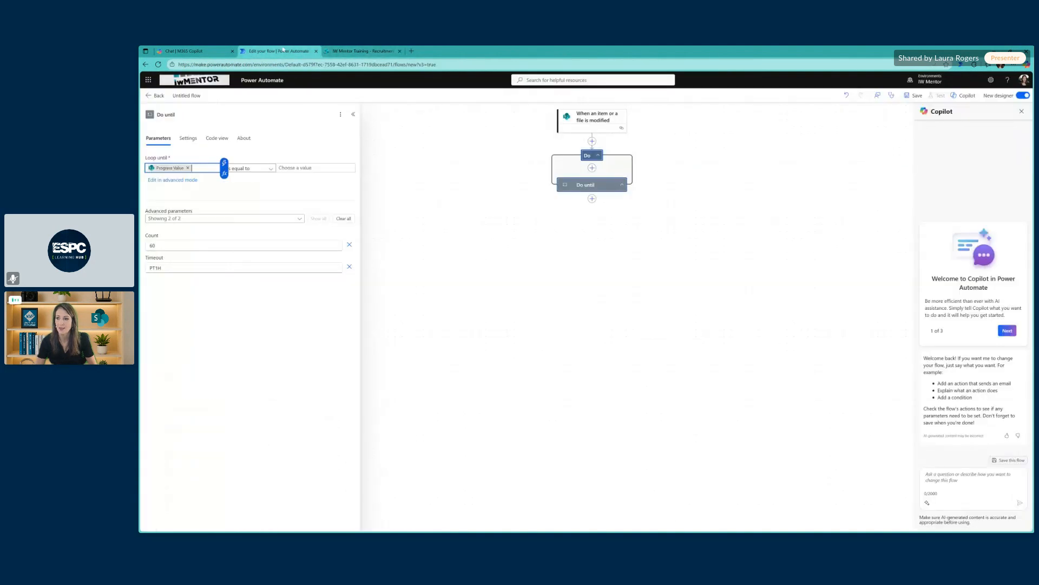
{"action": "left_click", "coordinate": [314, 168]}
{"action": "type", "text": "0ff"}
{"action": "type", "text": "sent"}
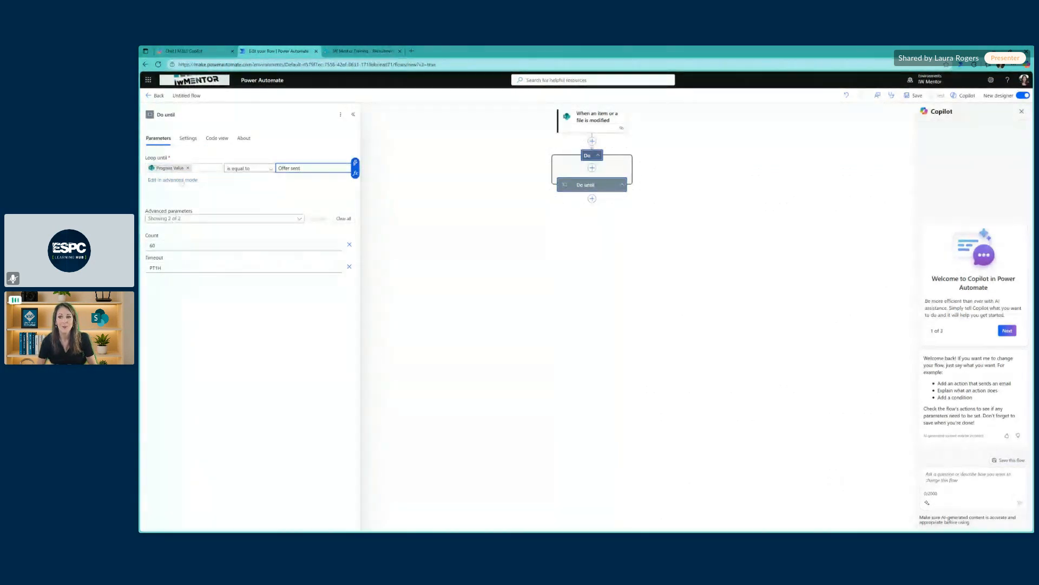
{"action": "left_click", "coordinate": [222, 139]}
{"action": "left_click_drag", "start_coordinate": [204, 166], "coordinate": [326, 166]}
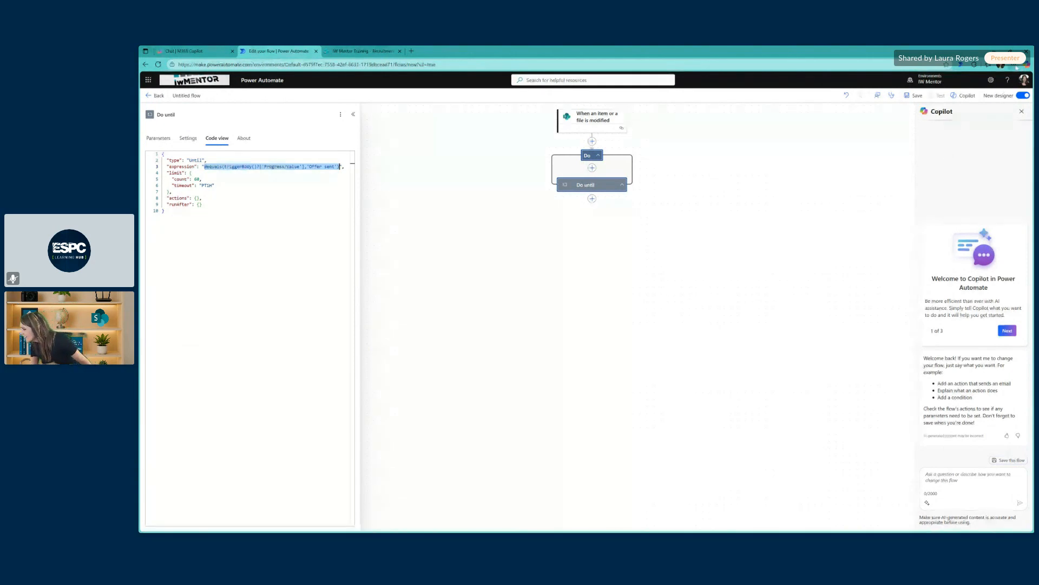
{"action": "key", "text": "ctrl+plus"}
{"action": "key", "text": "ctrl+plus"}
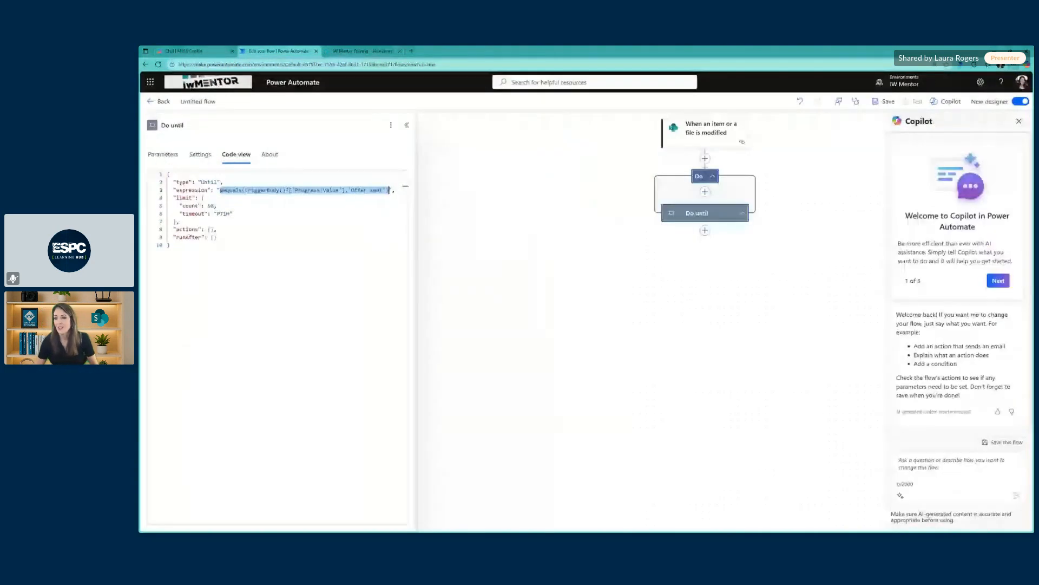
{"action": "left_click", "coordinate": [229, 190]}
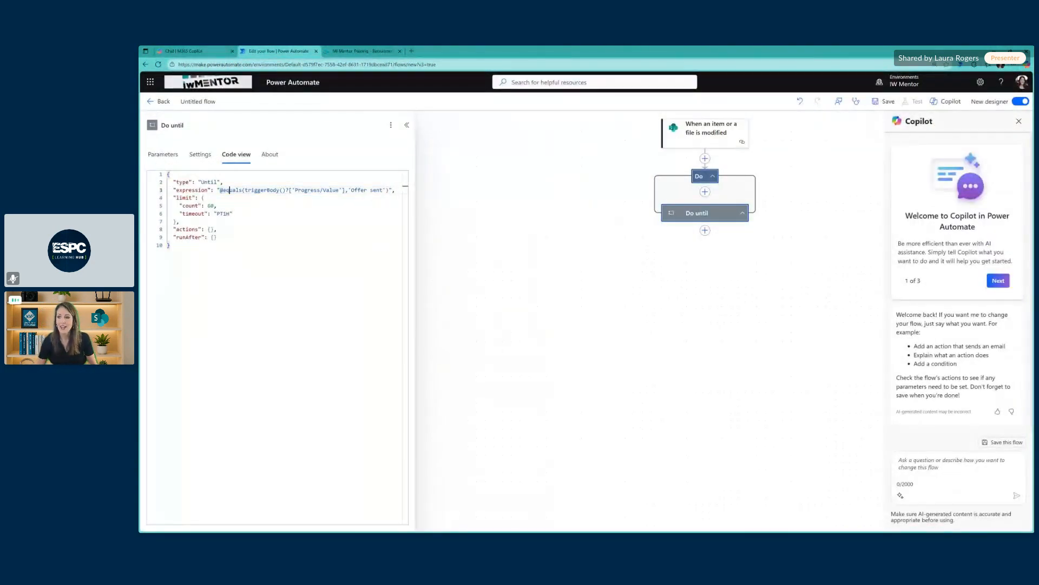
{"action": "left_click_drag", "start_coordinate": [220, 190], "coordinate": [388, 190]}
{"action": "key", "text": "ctrl+c"}
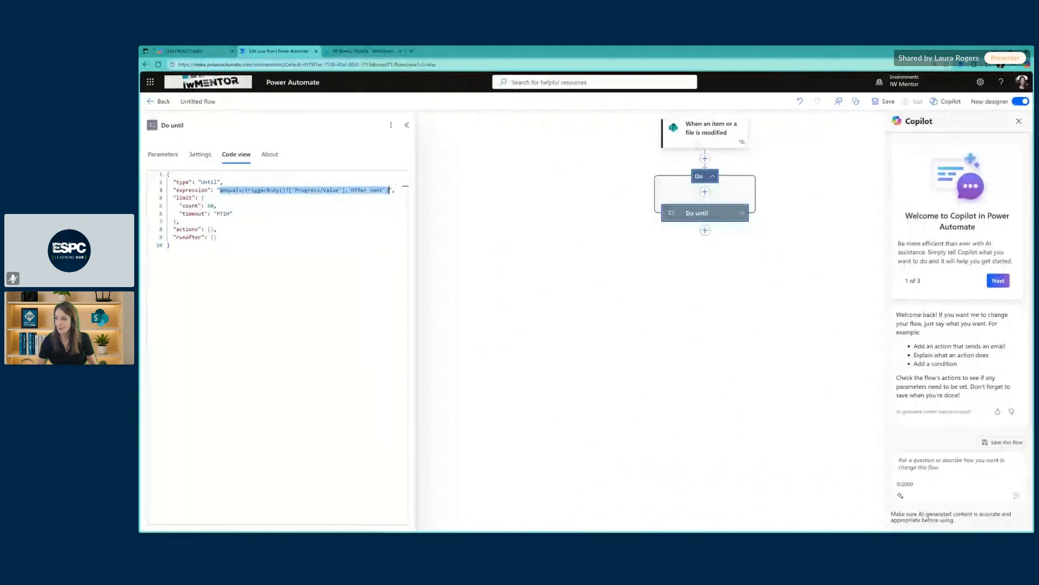
{"action": "left_click", "coordinate": [702, 130]}
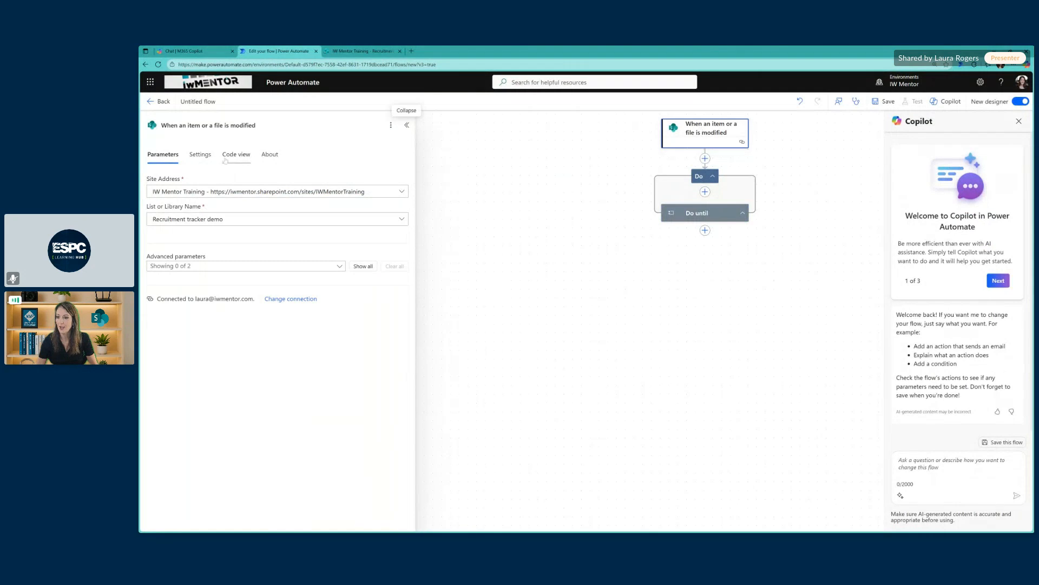
{"action": "left_click", "coordinate": [201, 156]}
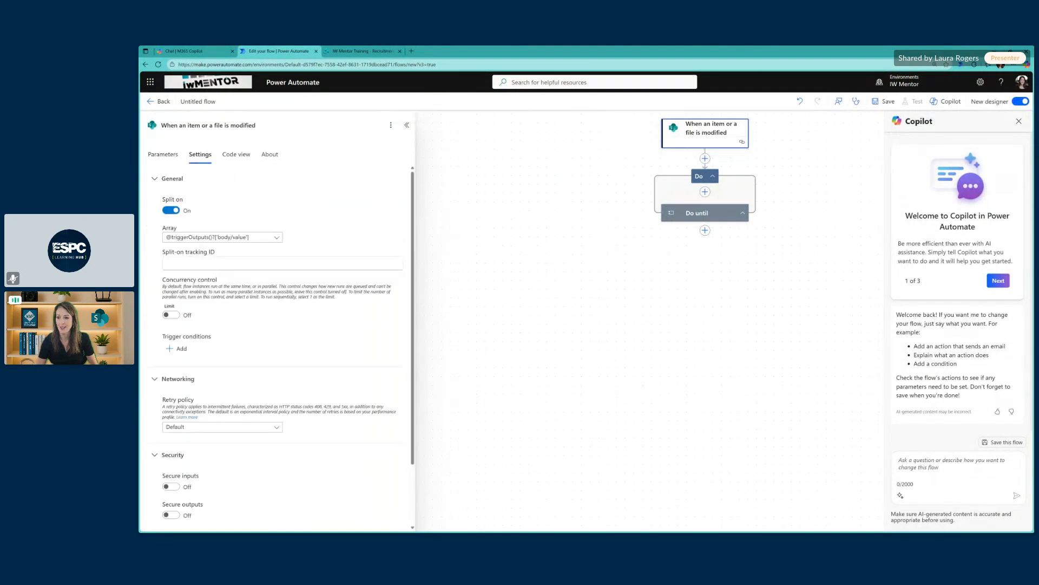
{"action": "left_click", "coordinate": [178, 348]}
{"action": "left_click", "coordinate": [254, 386]}
{"action": "key", "text": "ctrl+v"}
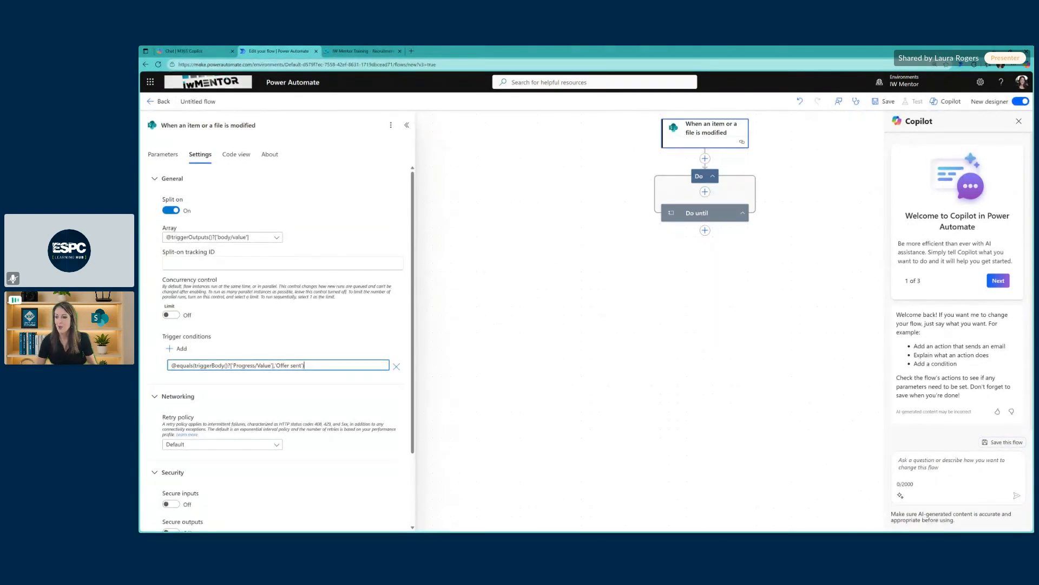
{"action": "left_click", "coordinate": [303, 332]}
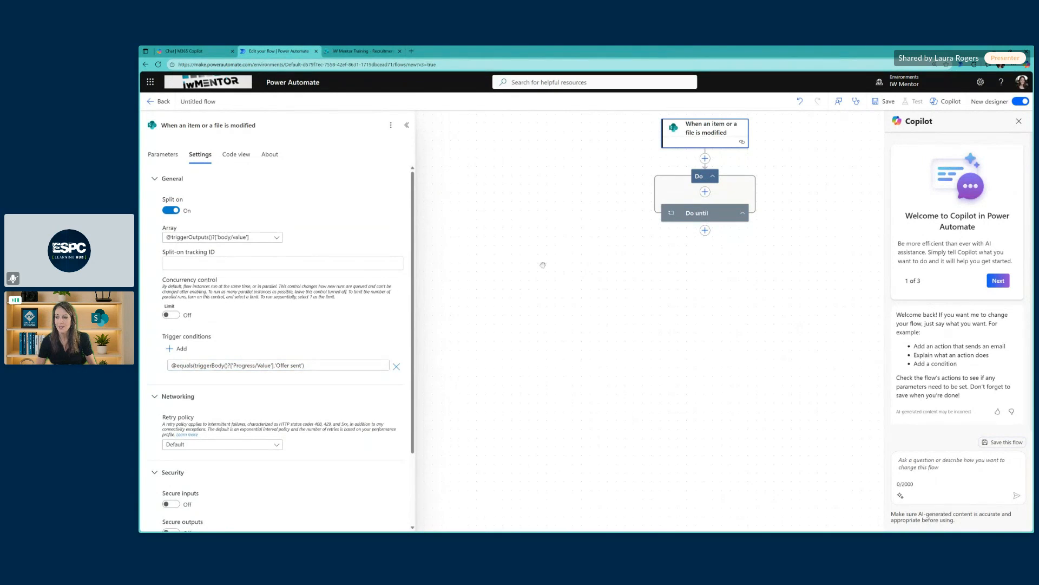
Save the flow, rename it "Recruitment offer sent", and save it again.
{"action": "left_click", "coordinate": [882, 103]}
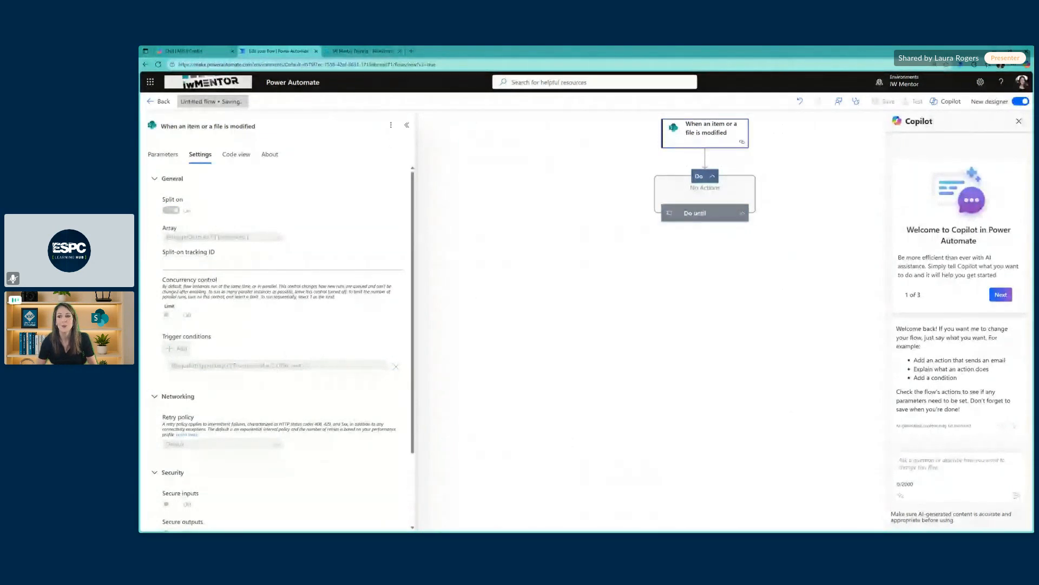
{"action": "left_click", "coordinate": [242, 101]}
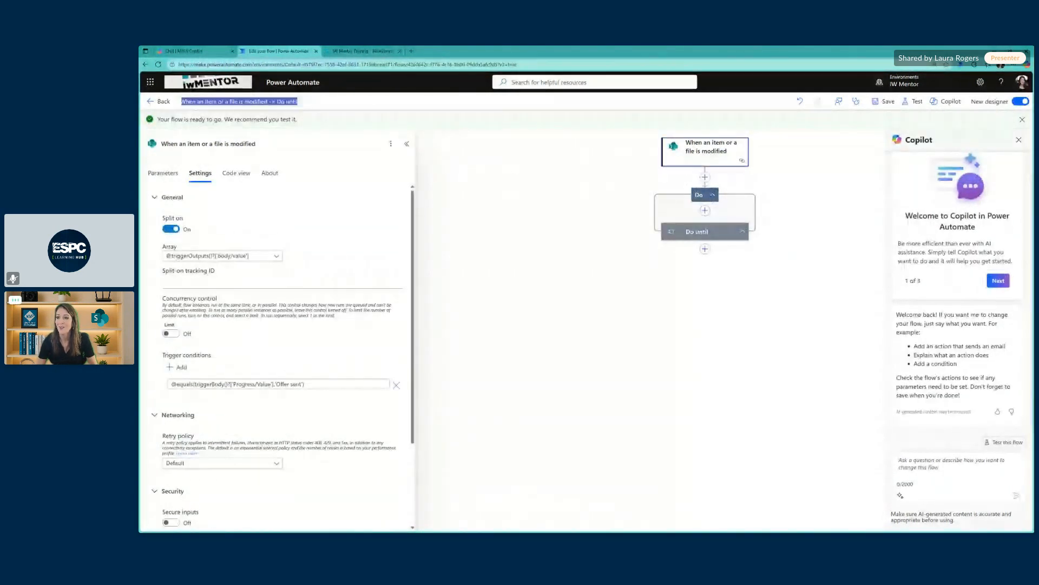
{"action": "type", "text": "Recruitment offer sent"}
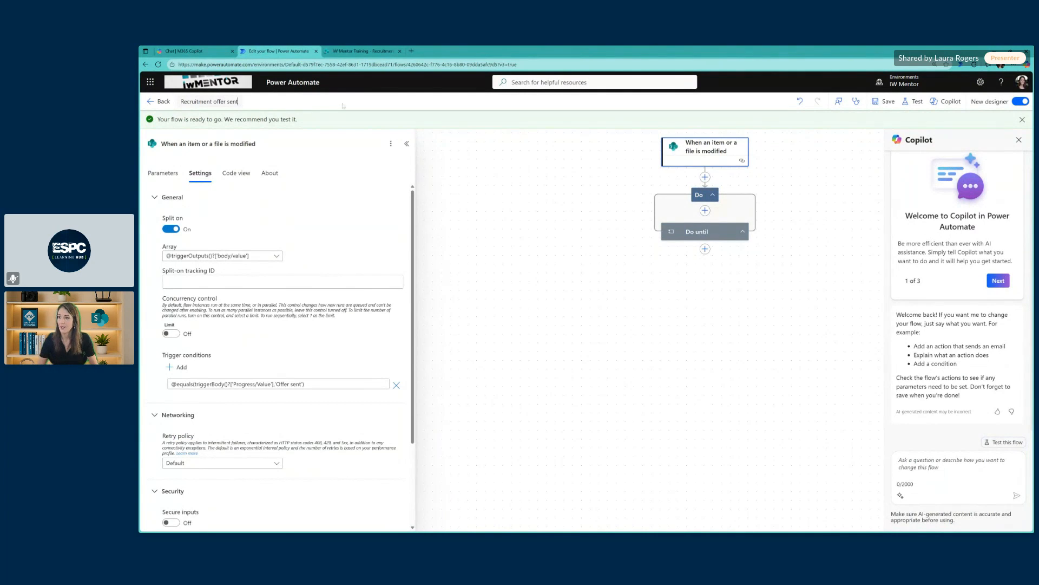
{"action": "left_click", "coordinate": [887, 103]}
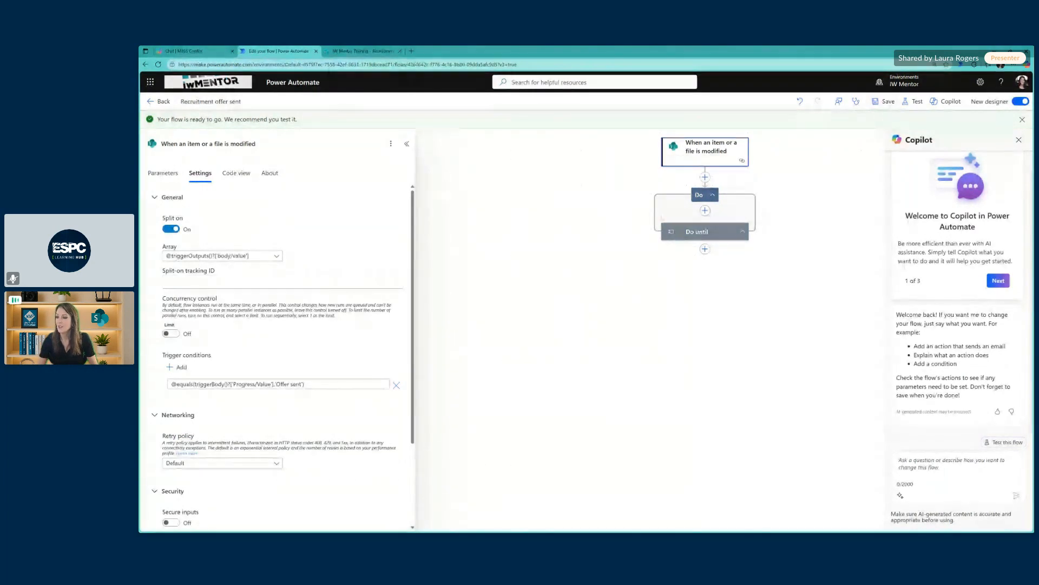
Delete the Do until action from the flow.
{"action": "left_click", "coordinate": [701, 198]}
{"action": "left_click", "coordinate": [391, 143]}
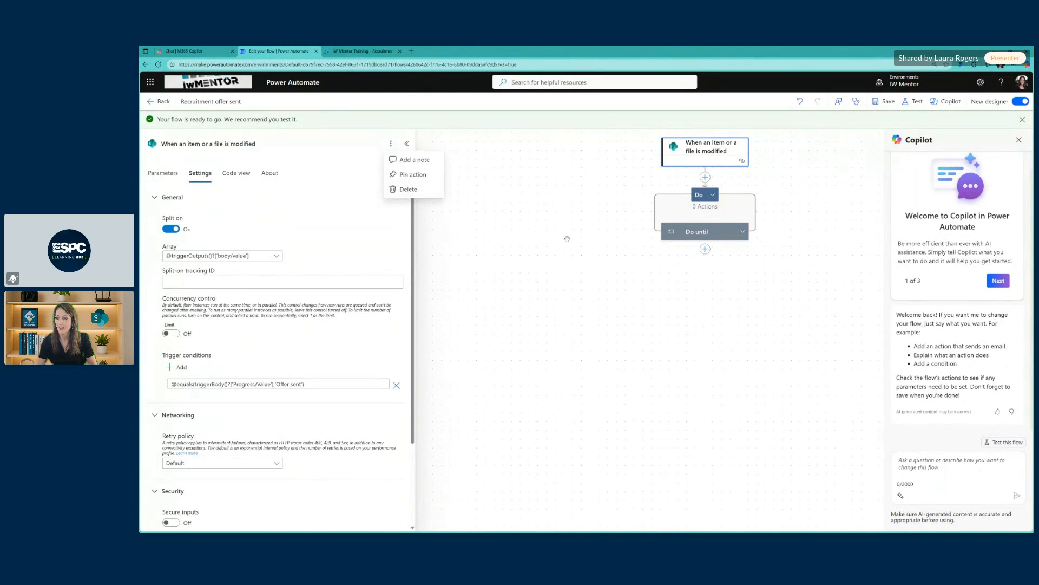
{"action": "left_click", "coordinate": [704, 231]}
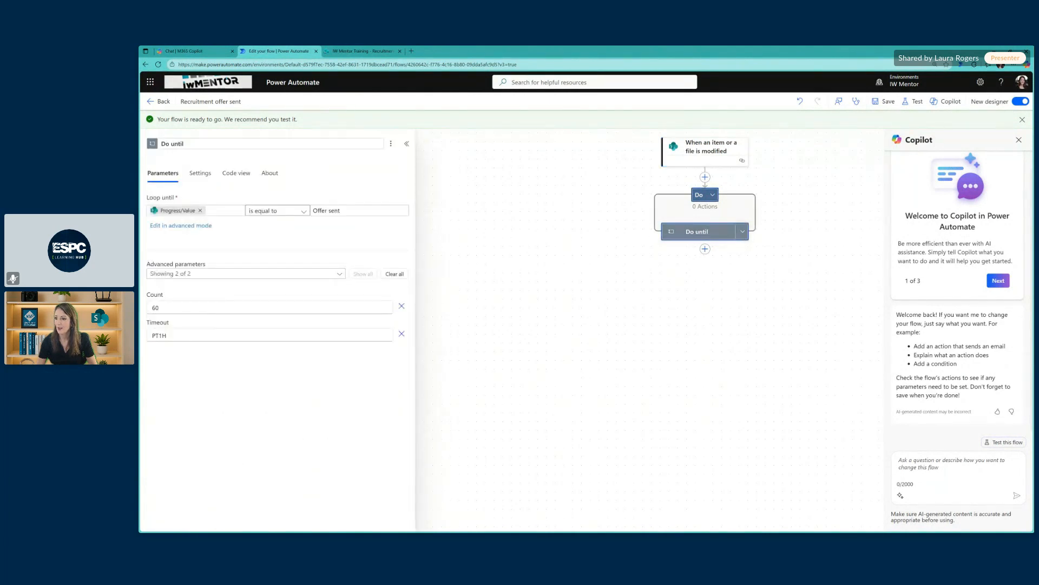
{"action": "left_click", "coordinate": [391, 144]}
{"action": "left_click", "coordinate": [410, 188]}
{"action": "left_click", "coordinate": [686, 325]}
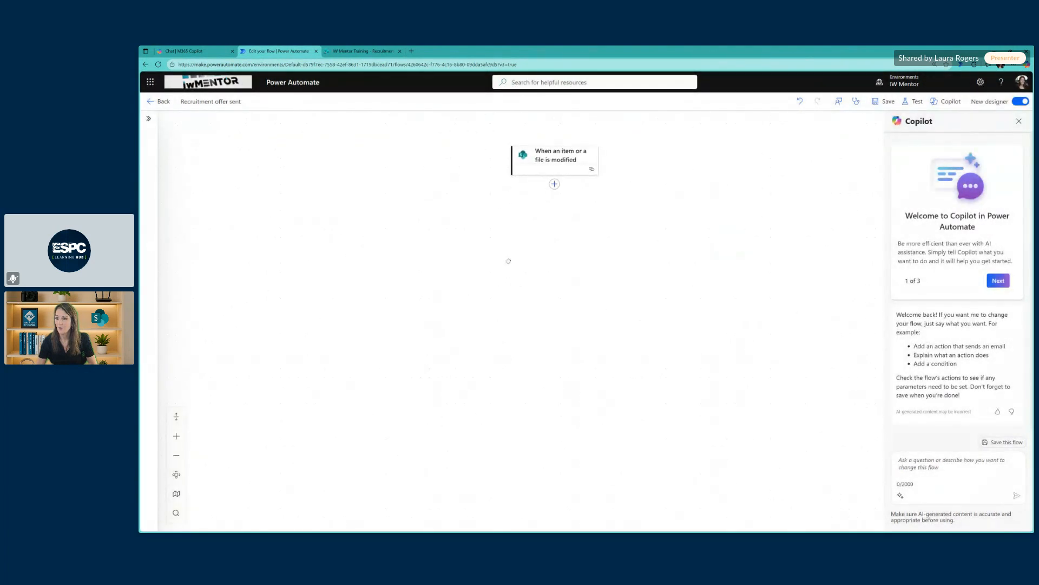
Add a Condition control action below the trigger.
{"action": "left_click", "coordinate": [554, 184]}
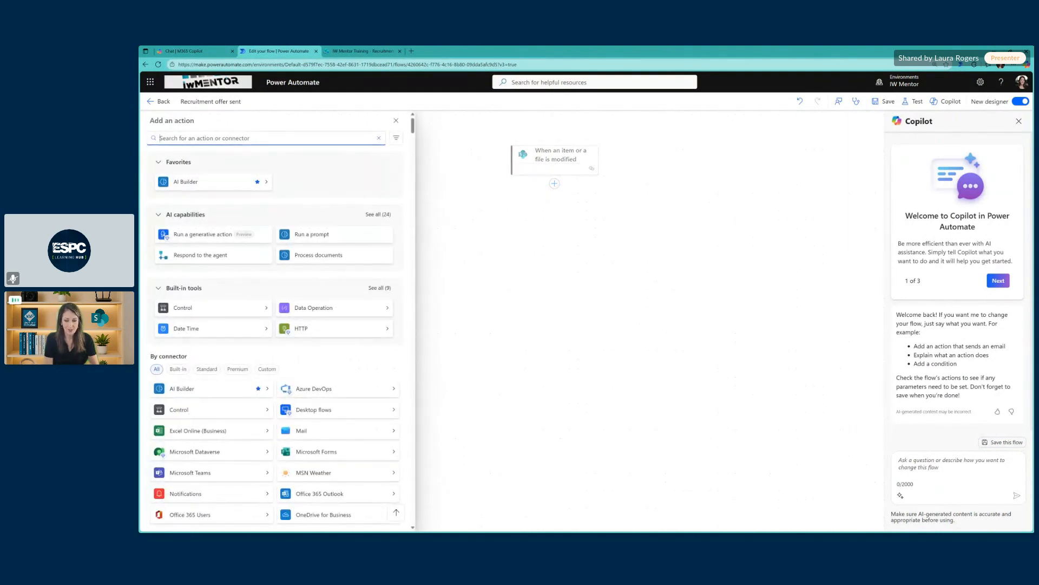
{"action": "left_click", "coordinate": [217, 308]}
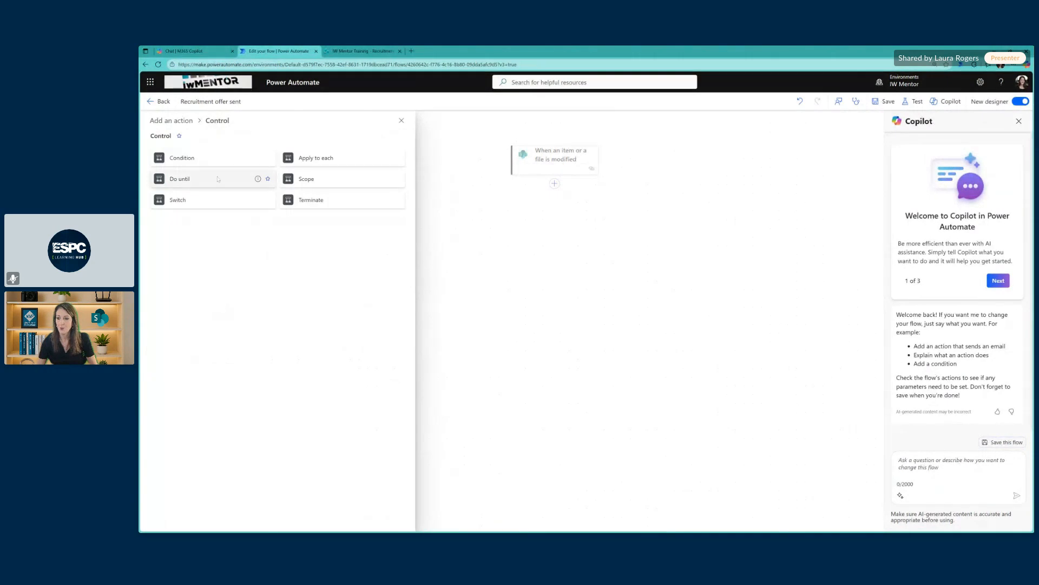
{"action": "left_click", "coordinate": [179, 157]}
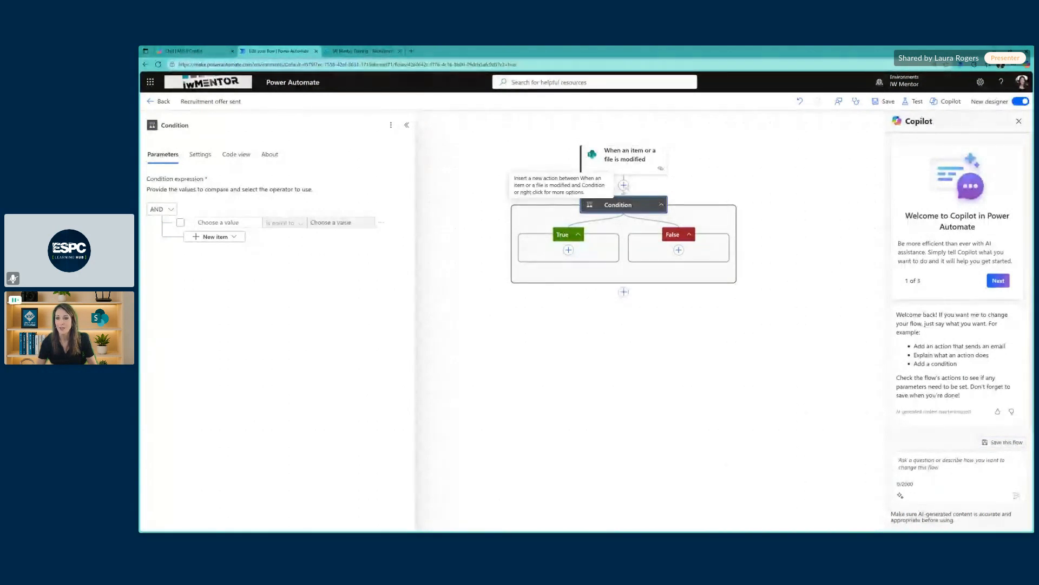
Search for "sharepoint get changes" and insert "Get changes for an item or a file (properties only)" between the trigger and the Condition.
{"action": "left_click", "coordinate": [624, 185]}
{"action": "left_click", "coordinate": [650, 196]}
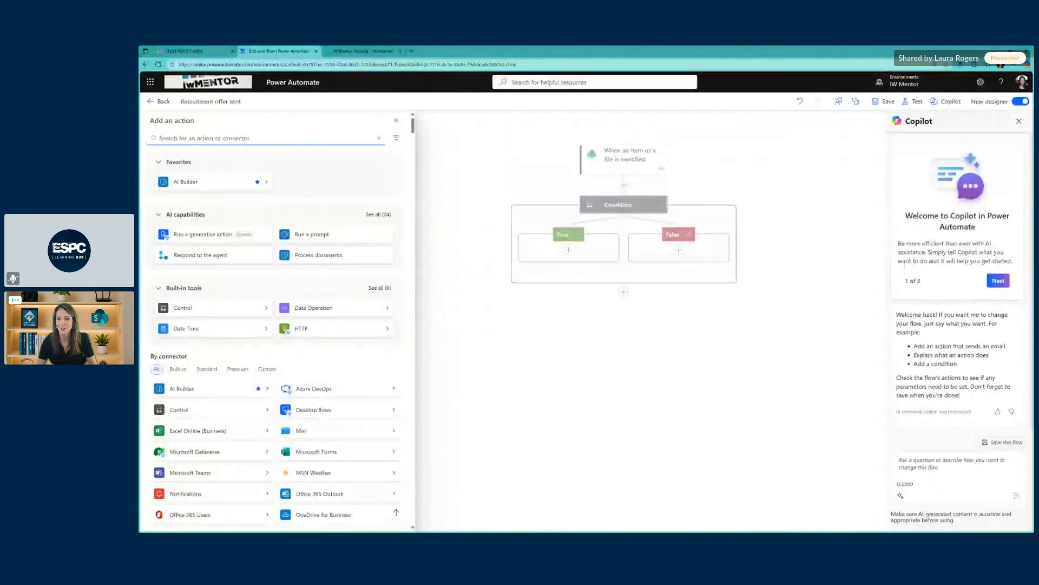
{"action": "type", "text": "shareoin"}
{"action": "key", "text": "BackSpace"}
{"action": "key", "text": "BackSpace"}
{"action": "key", "text": "BackSpace"}
{"action": "type", "text": "point get"}
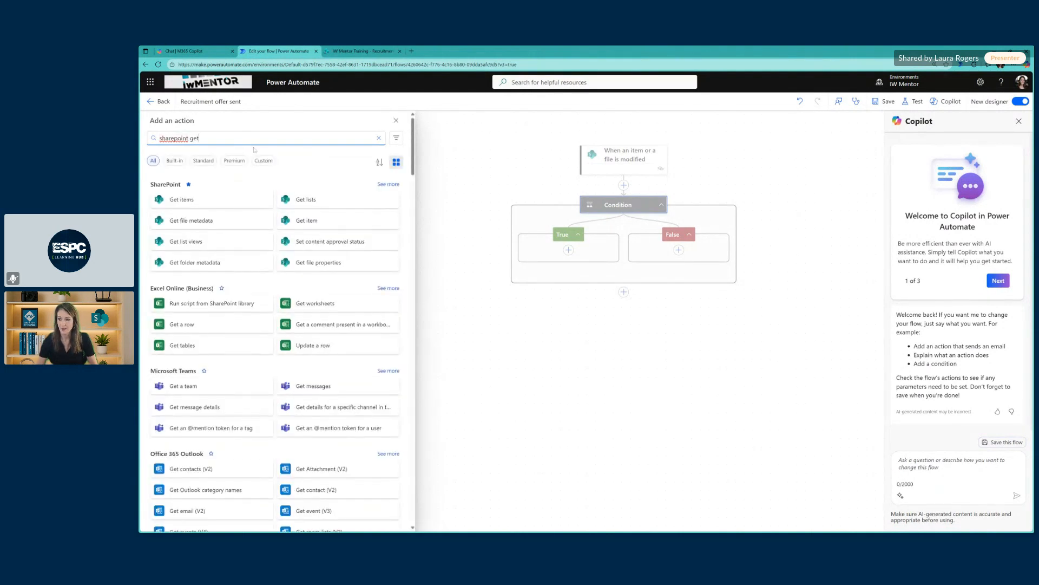
{"action": "type", "text": " changes"}
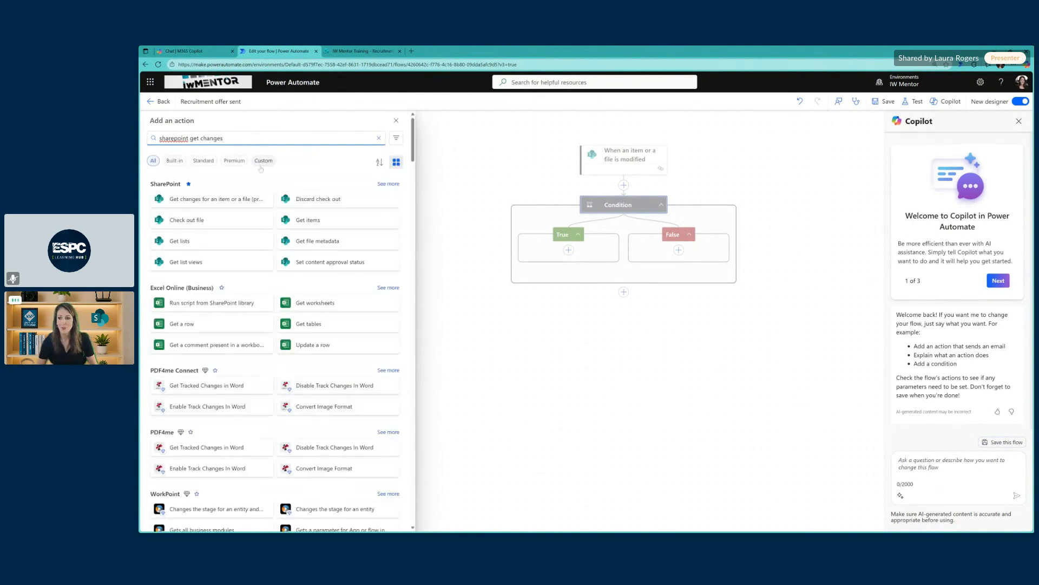
{"action": "left_click", "coordinate": [220, 199]}
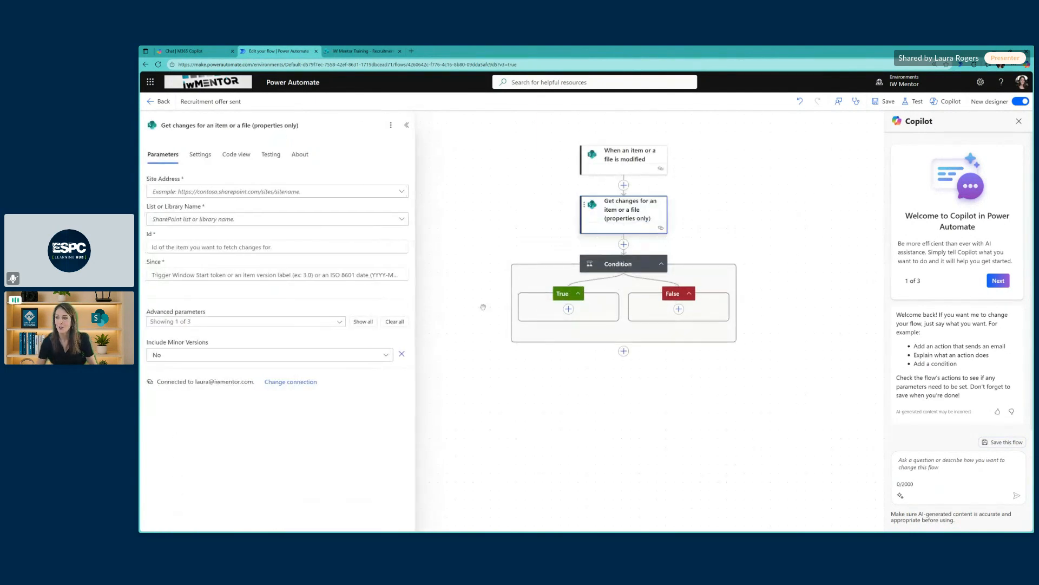
Point the get changes action to the IW Mentor Training site and Recruitment tracker demo list, with the trigger's ID as the Id.
{"action": "left_click", "coordinate": [401, 191]}
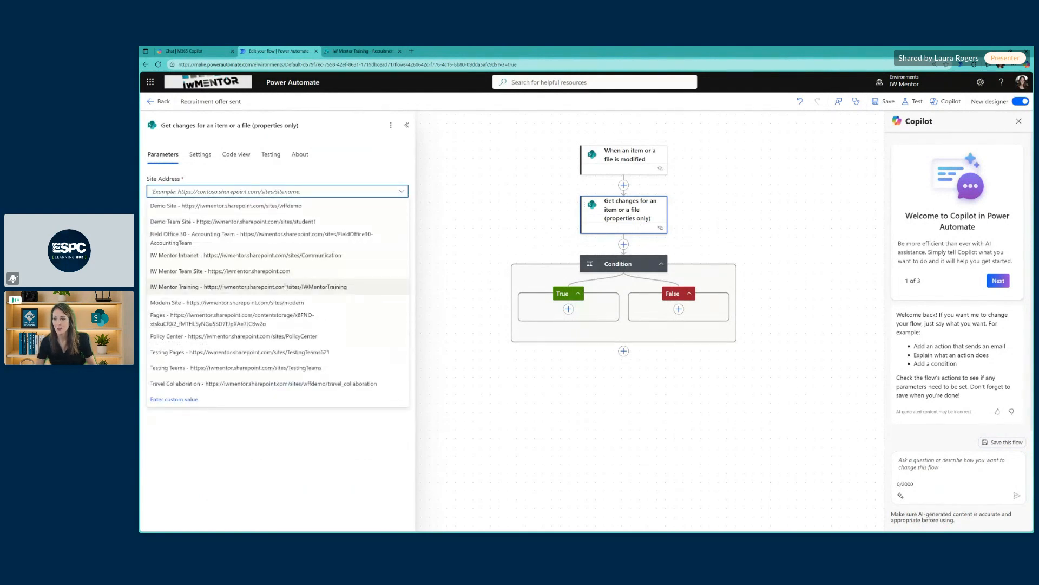
{"action": "left_click", "coordinate": [281, 286]}
{"action": "left_click", "coordinate": [353, 219]}
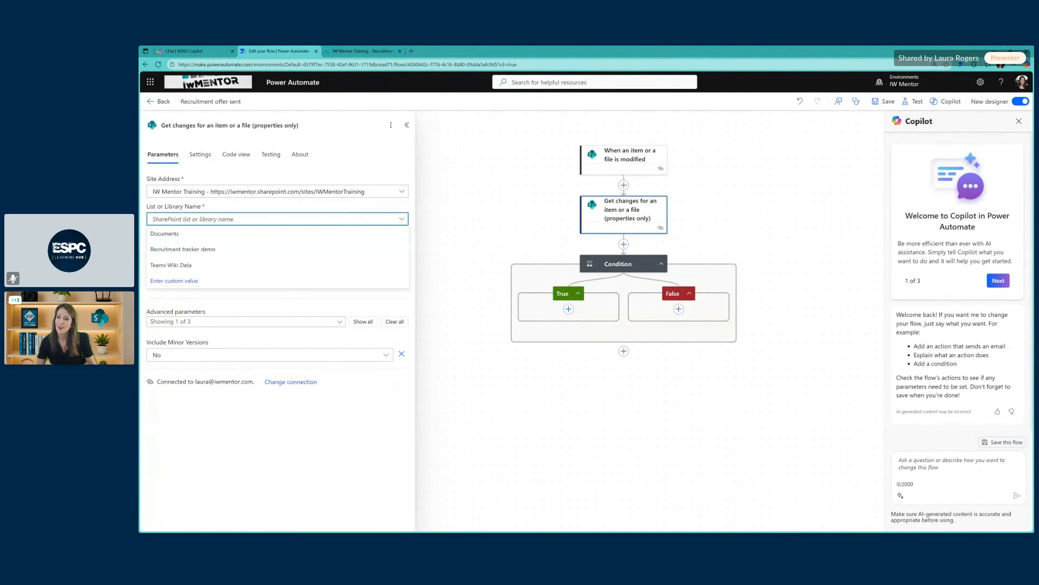
{"action": "left_click", "coordinate": [293, 263]}
{"action": "left_click", "coordinate": [277, 247]}
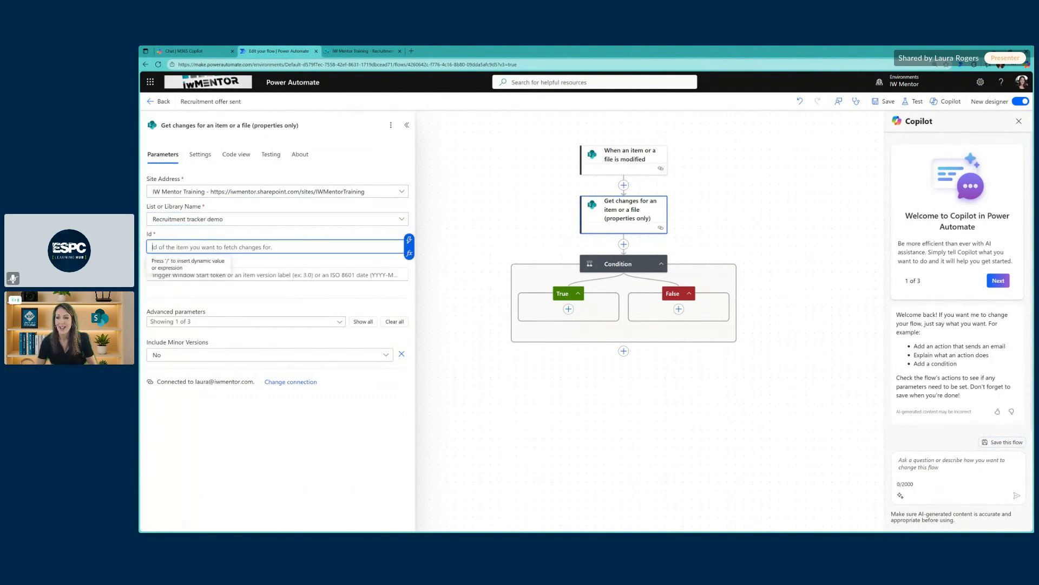
{"action": "left_click", "coordinate": [410, 240]}
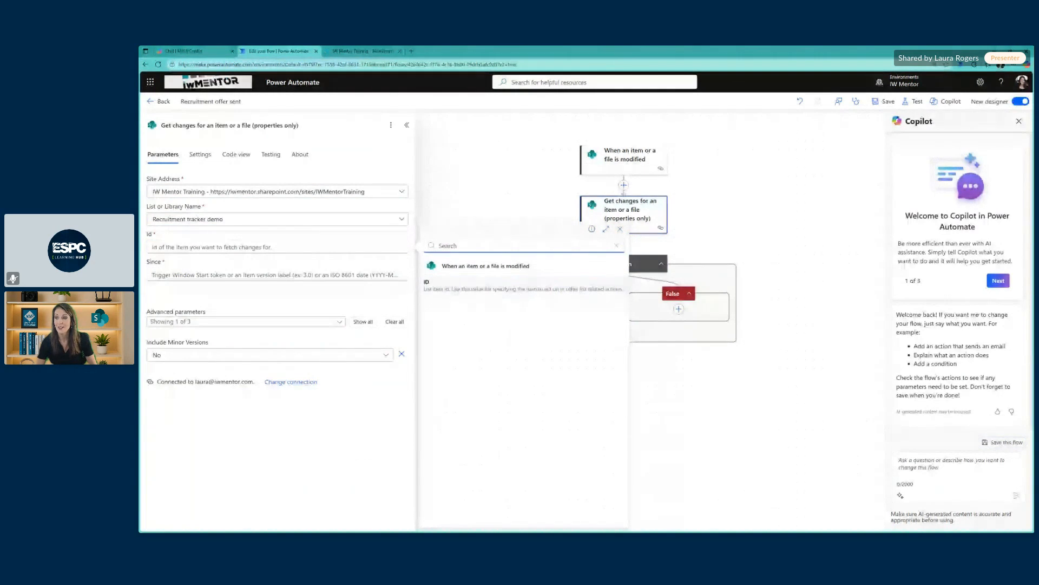
{"action": "left_click", "coordinate": [433, 284]}
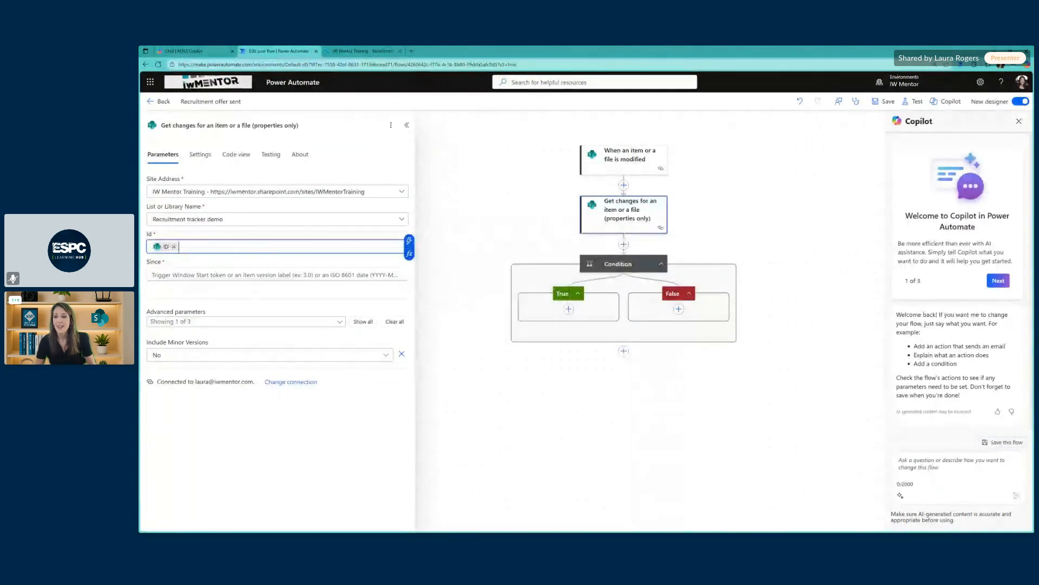
Show the Until advanced parameter on the get changes action and set Since to the trigger's Trigger Window Start Token.
{"action": "left_click", "coordinate": [192, 321]}
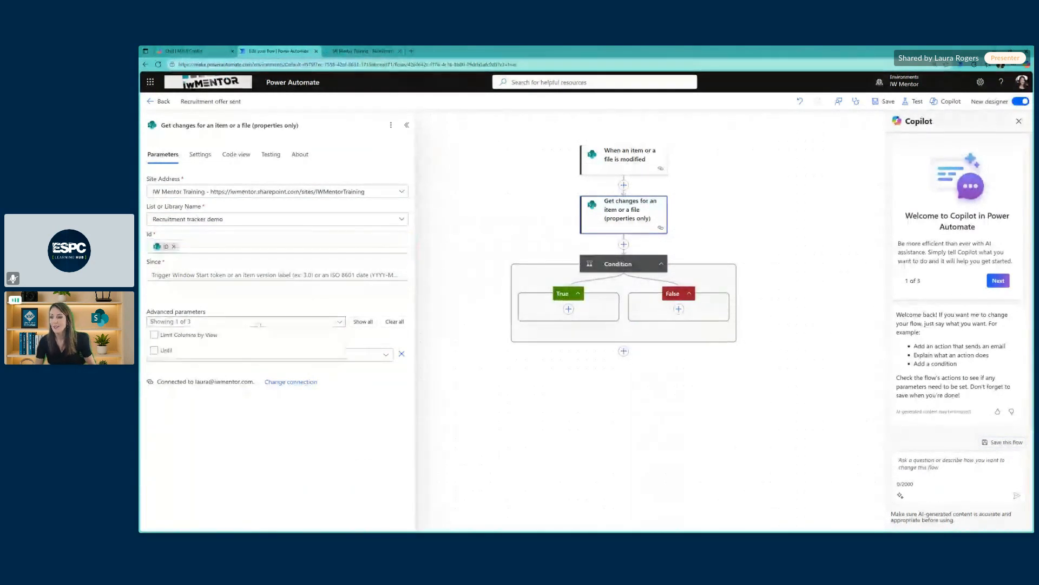
{"action": "left_click", "coordinate": [193, 321]}
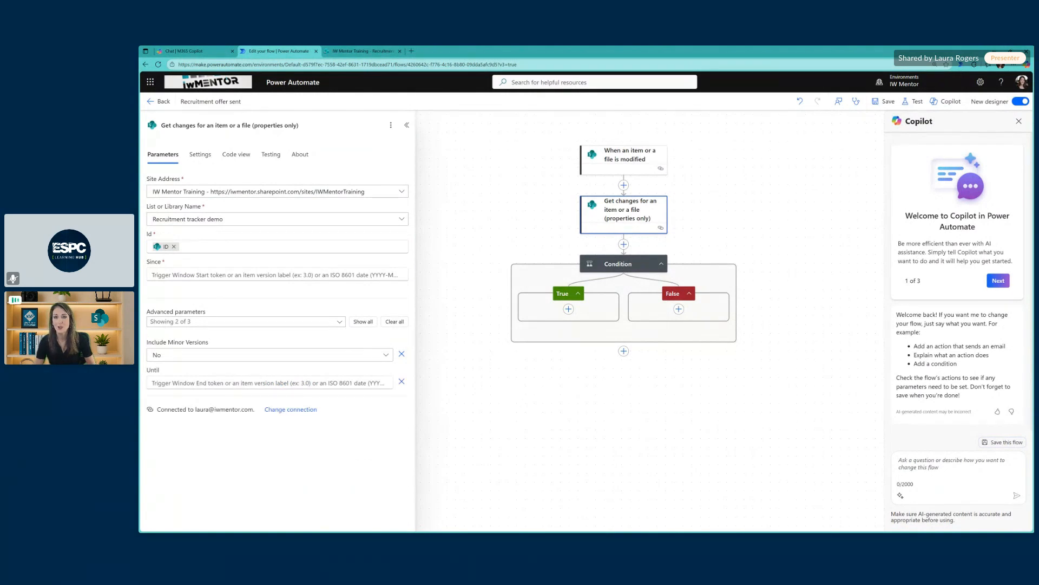
{"action": "left_click", "coordinate": [271, 275]}
{"action": "left_click", "coordinate": [411, 268]}
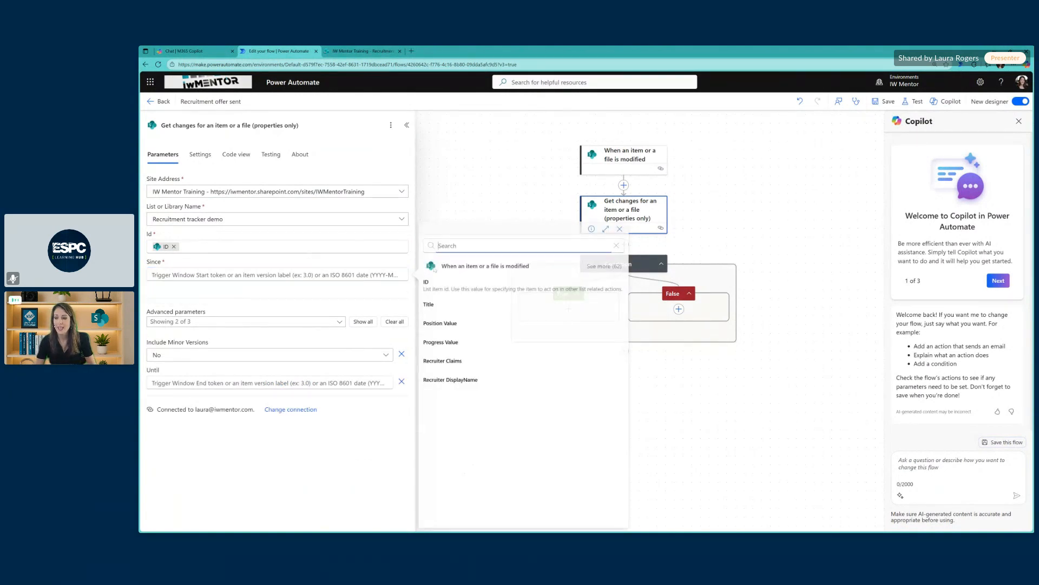
{"action": "type", "text": "trig"}
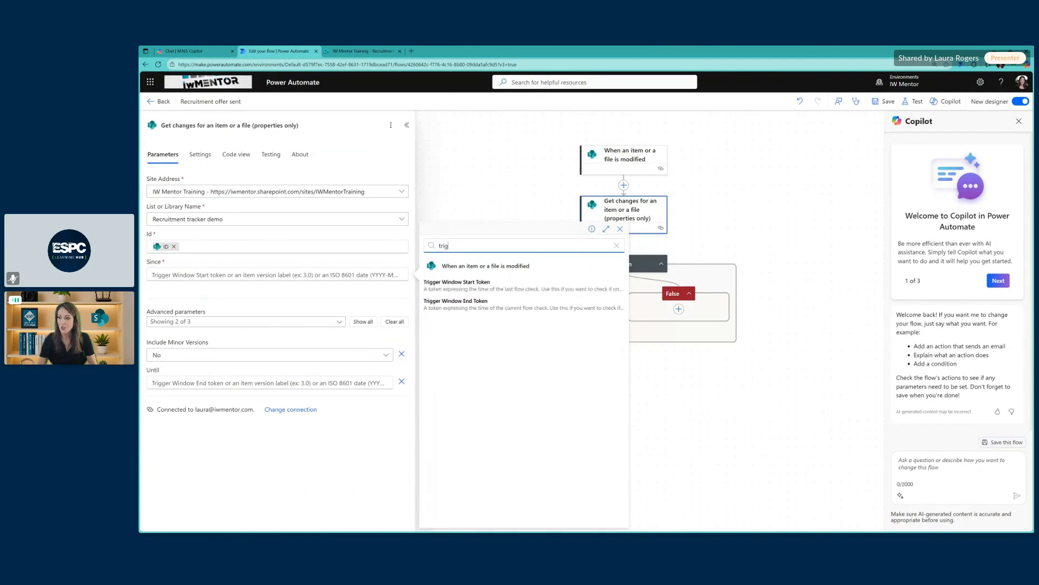
{"action": "left_click", "coordinate": [474, 284]}
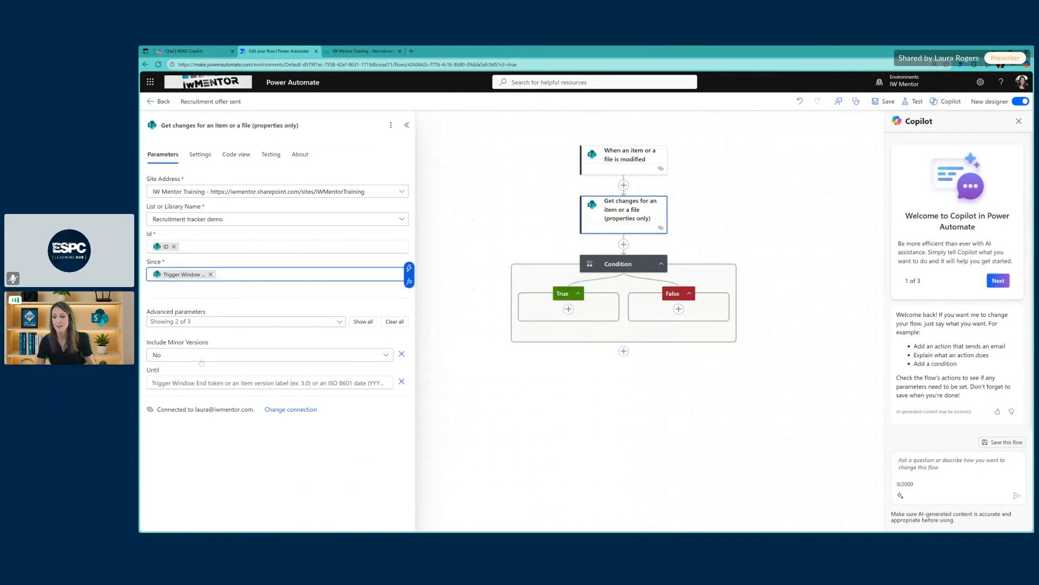
Set the get changes action's Until parameter to the trigger's Trigger Window End Token.
{"action": "left_click", "coordinate": [271, 383]}
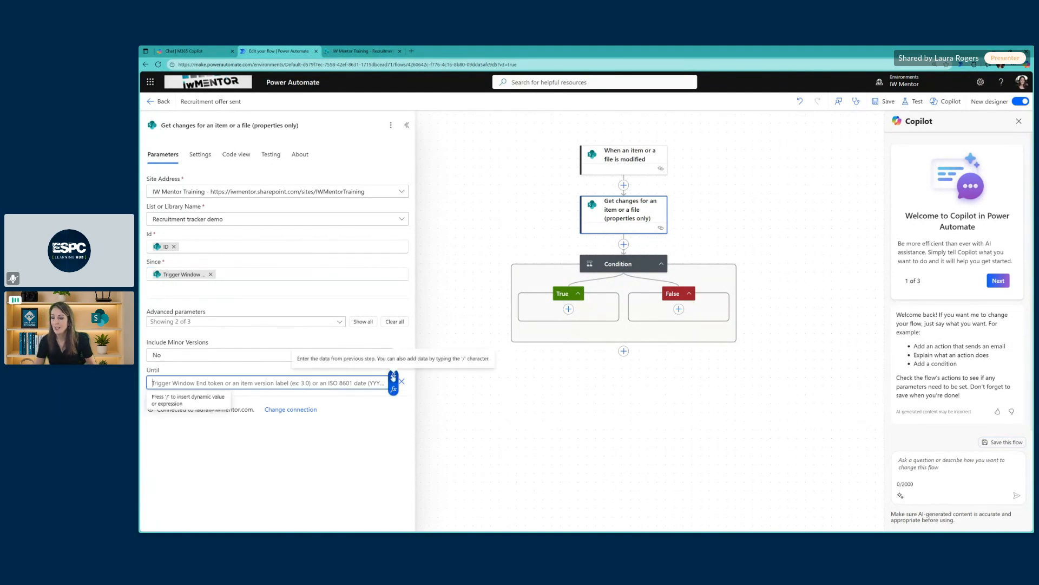
{"action": "left_click", "coordinate": [394, 376]}
{"action": "type", "text": "trigg"}
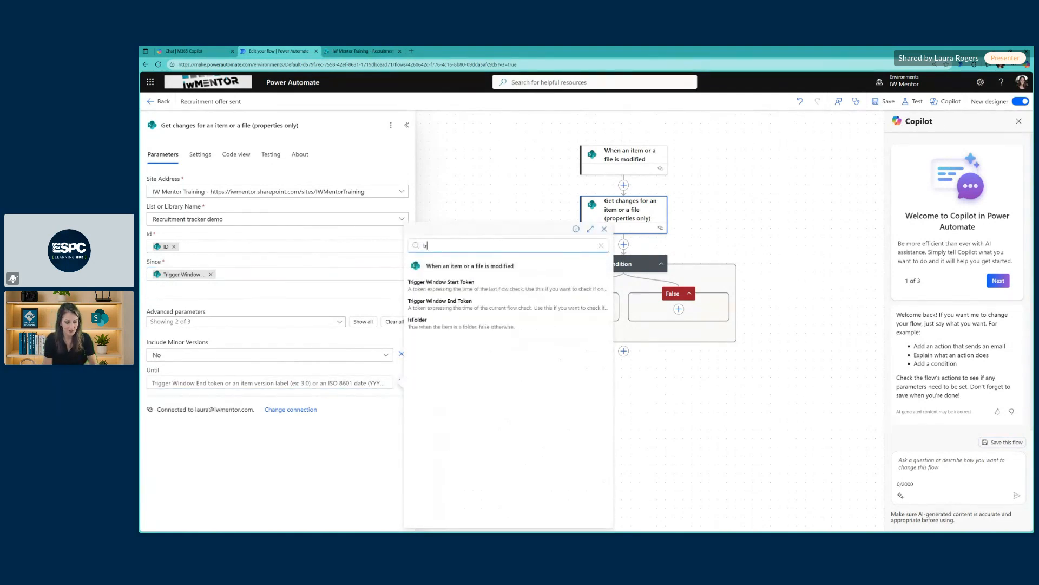
{"action": "left_click", "coordinate": [466, 301]}
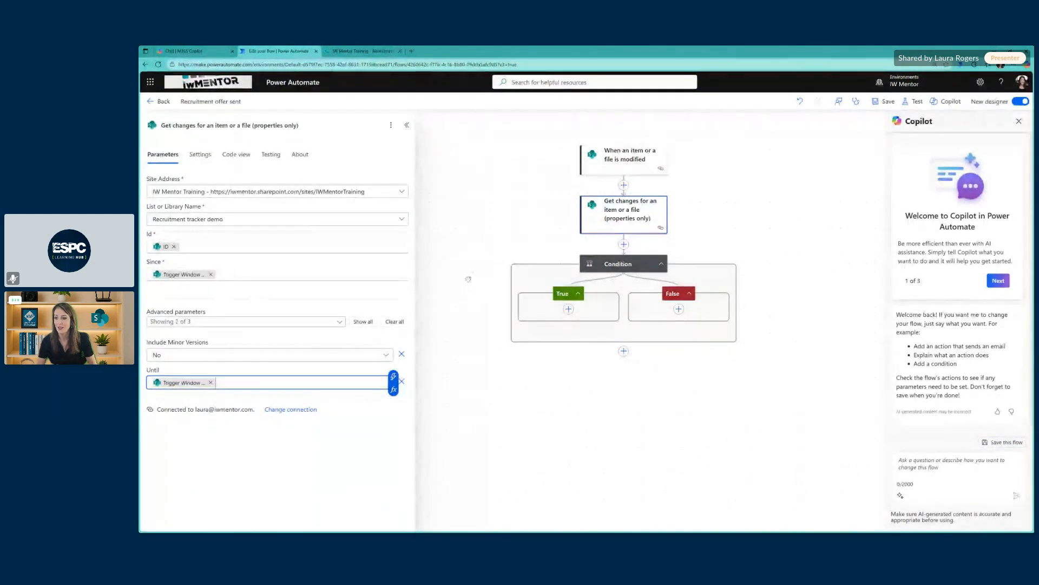
Set the Condition's first value to "Has Column Changed: Progress" from the get changes action.
{"action": "left_click_drag", "start_coordinate": [472, 311], "coordinate": [470, 300]}
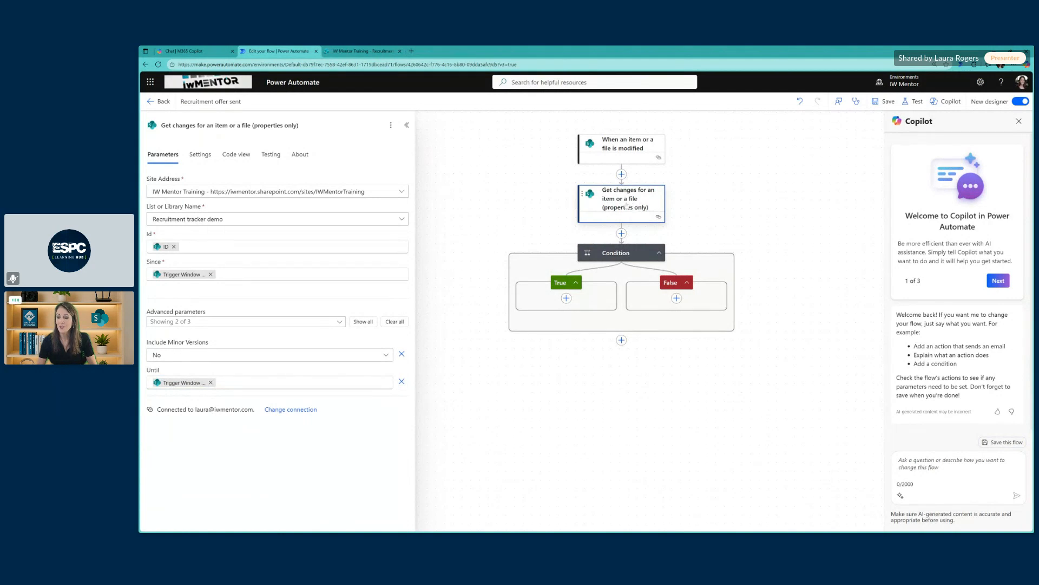
{"action": "left_click", "coordinate": [611, 252]}
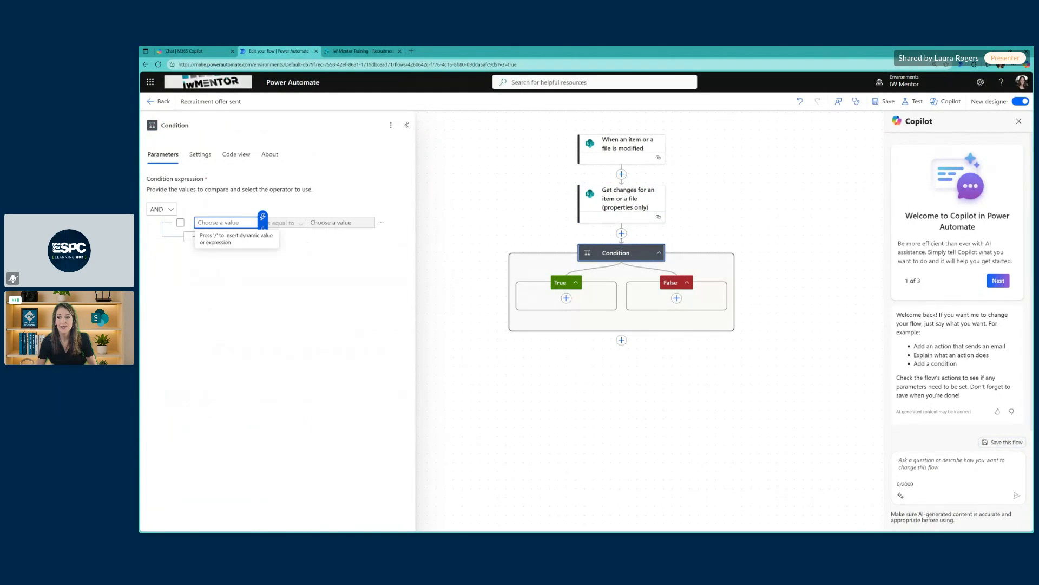
{"action": "left_click", "coordinate": [263, 217]}
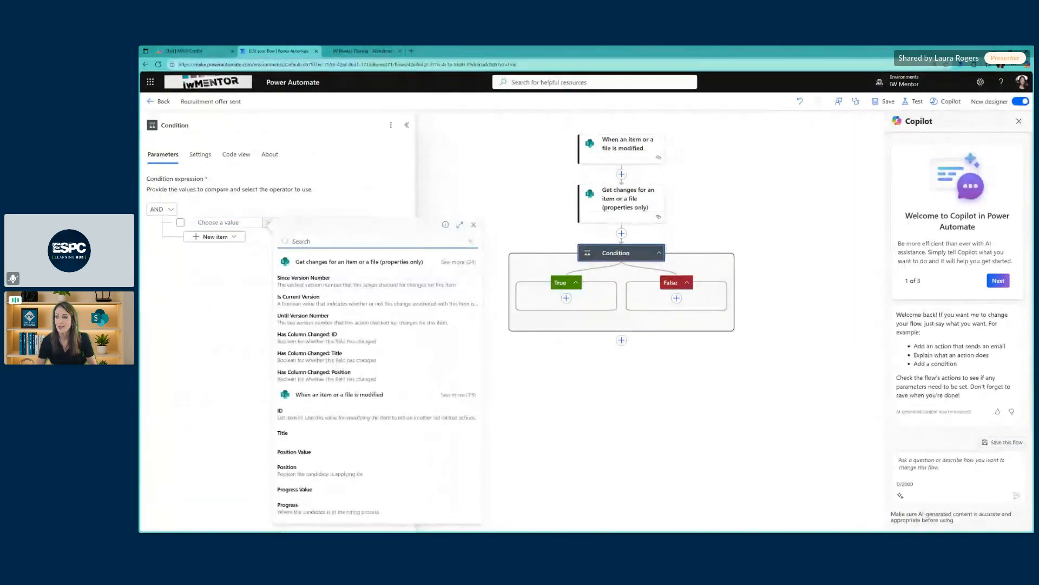
{"action": "left_click", "coordinate": [458, 261]}
{"action": "mouse_move", "coordinate": [479, 297]}
{"action": "left_mouse_down"}
{"action": "mouse_move", "coordinate": [475, 340]}
{"action": "mouse_move", "coordinate": [472, 308]}
{"action": "left_mouse_up"}
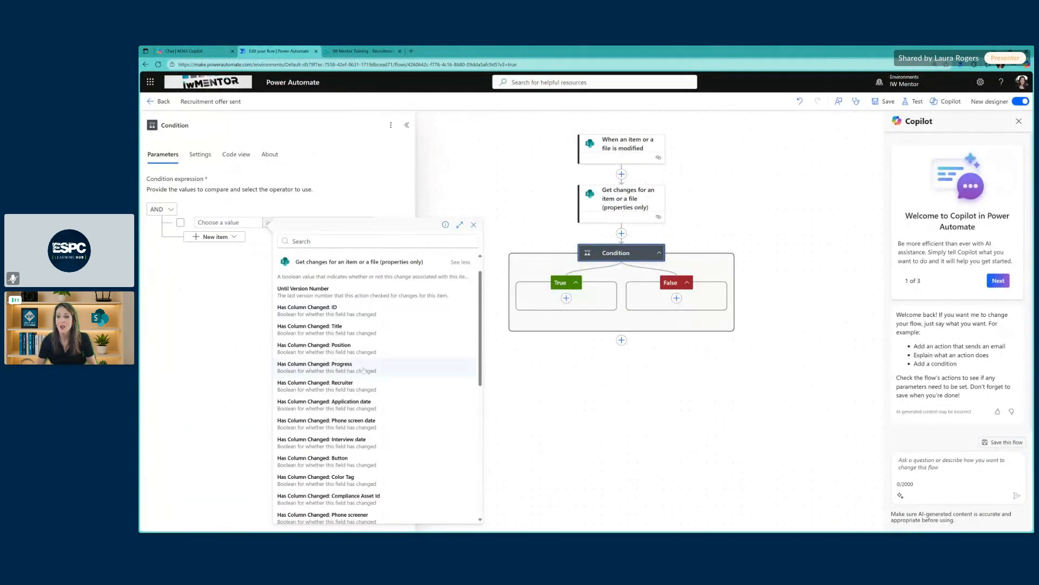
{"action": "left_click", "coordinate": [361, 369]}
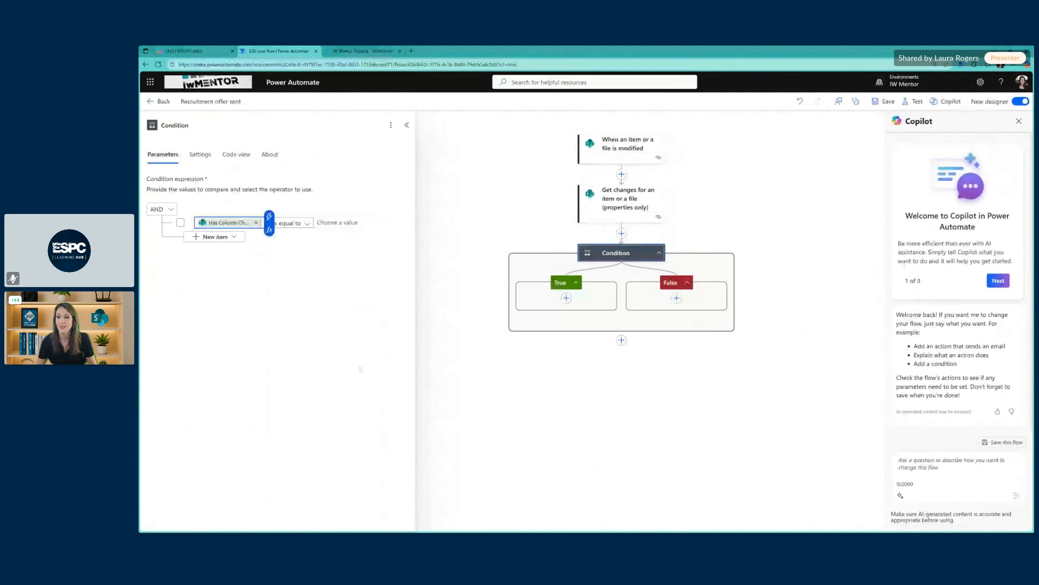
Complete the "is equal to" comparison in the Condition with the expression true.
{"action": "left_click", "coordinate": [361, 51]}
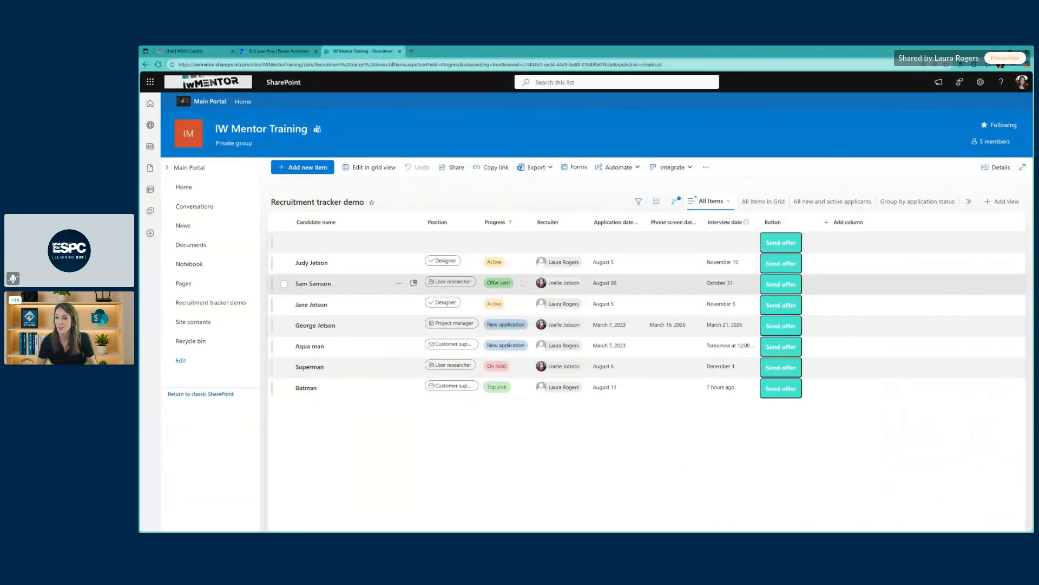
{"action": "left_click", "coordinate": [265, 51]}
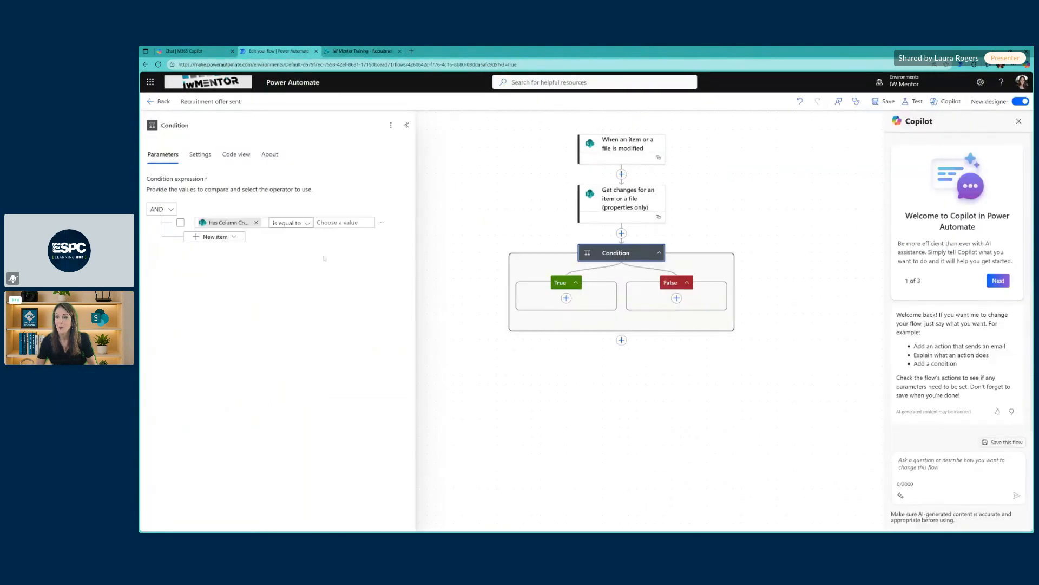
{"action": "left_click", "coordinate": [344, 222]}
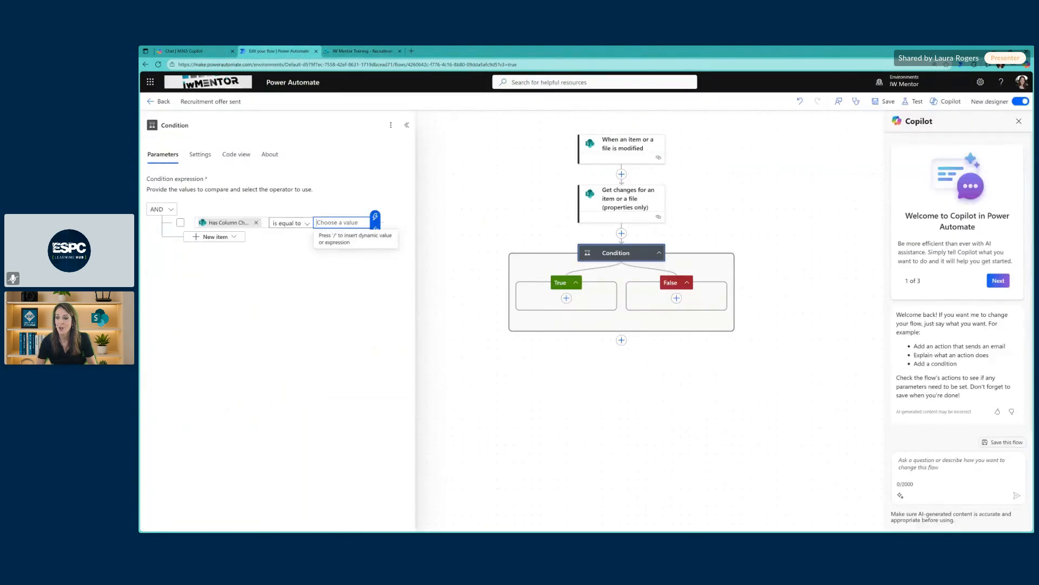
{"action": "left_click", "coordinate": [375, 226]}
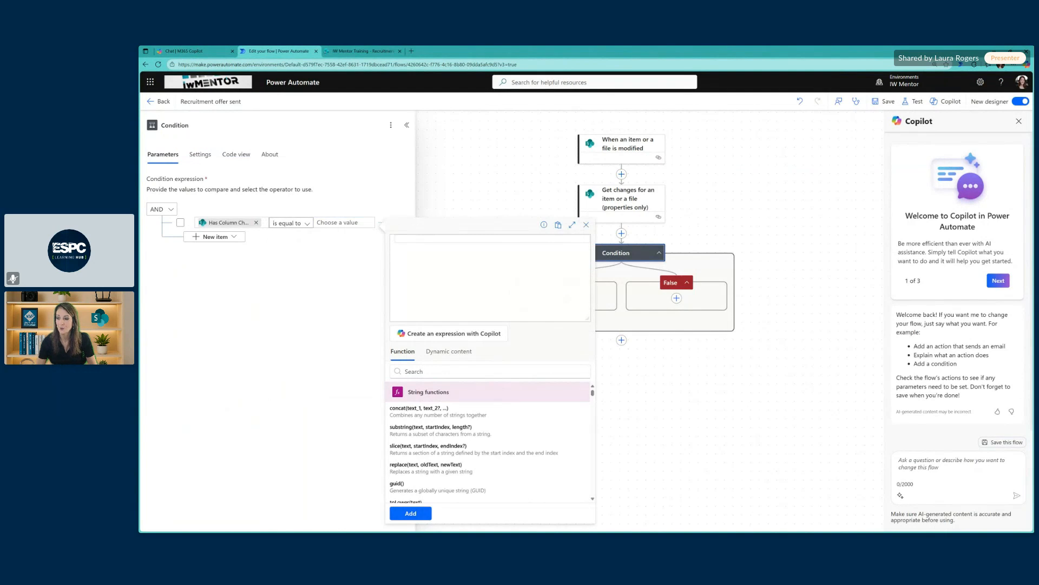
{"action": "type", "text": "true"}
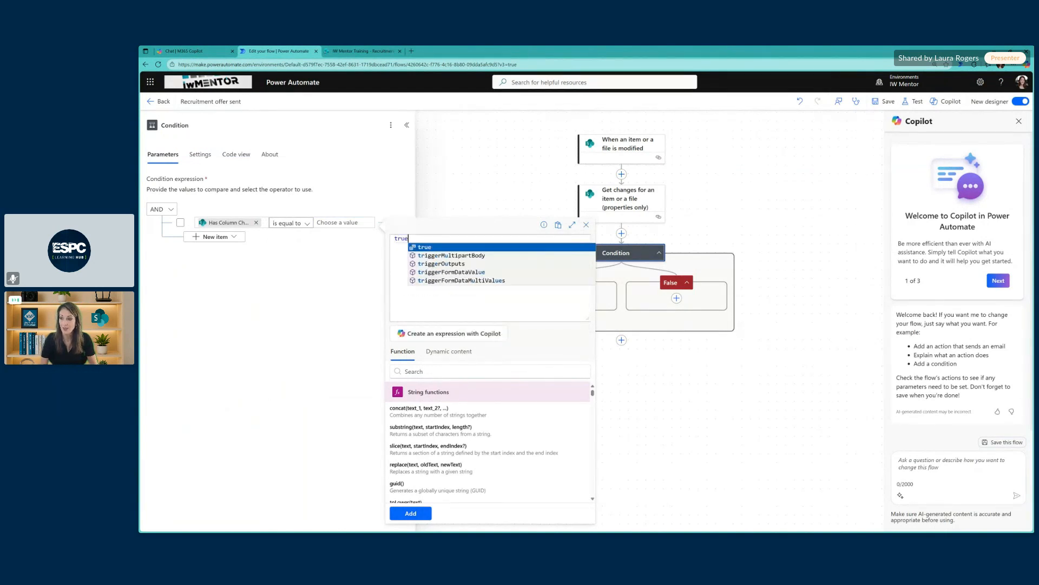
{"action": "left_click", "coordinate": [428, 249]}
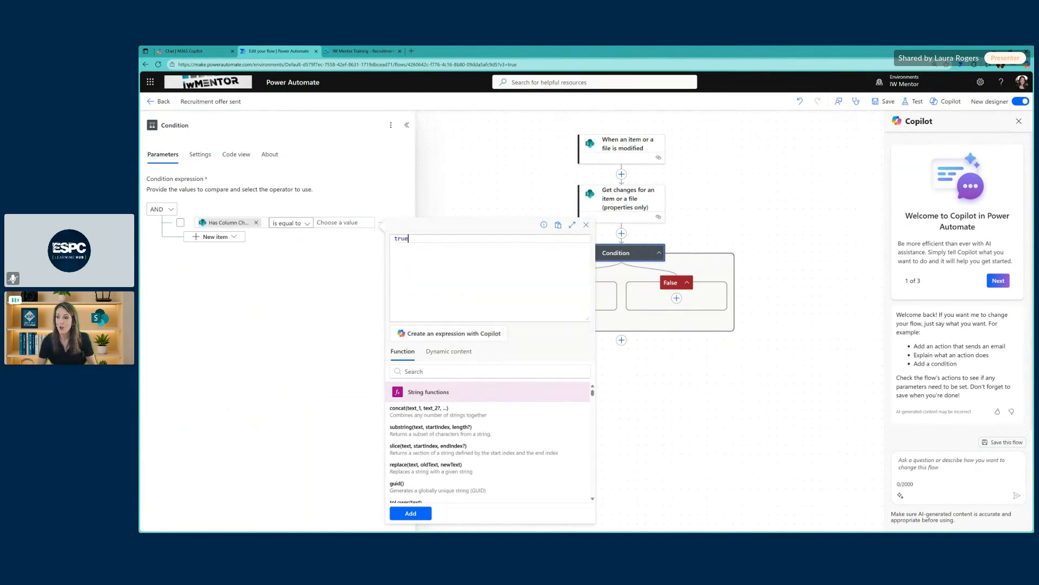
{"action": "left_click", "coordinate": [410, 512]}
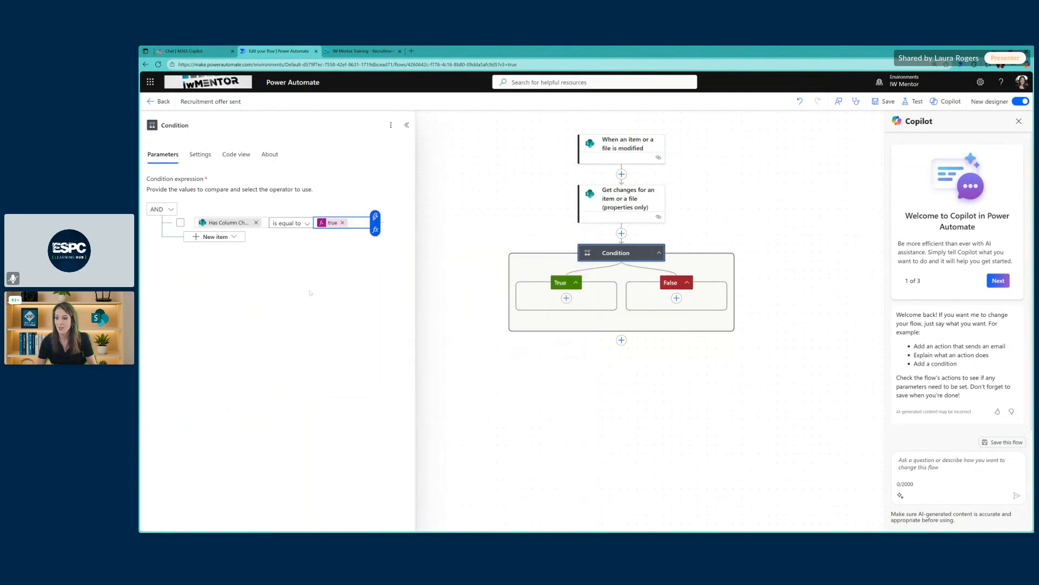
Search for "email" and add the Office 365 Outlook "Send an email (V2)" action to the Condition's True branch.
{"action": "left_click_drag", "start_coordinate": [528, 376], "coordinate": [498, 367]}
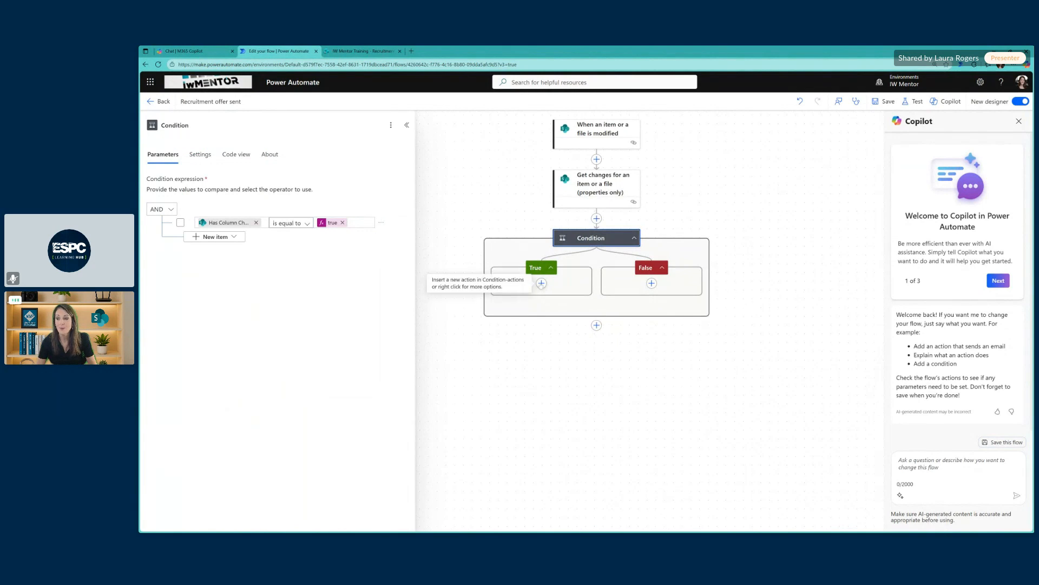
{"action": "left_click", "coordinate": [541, 283]}
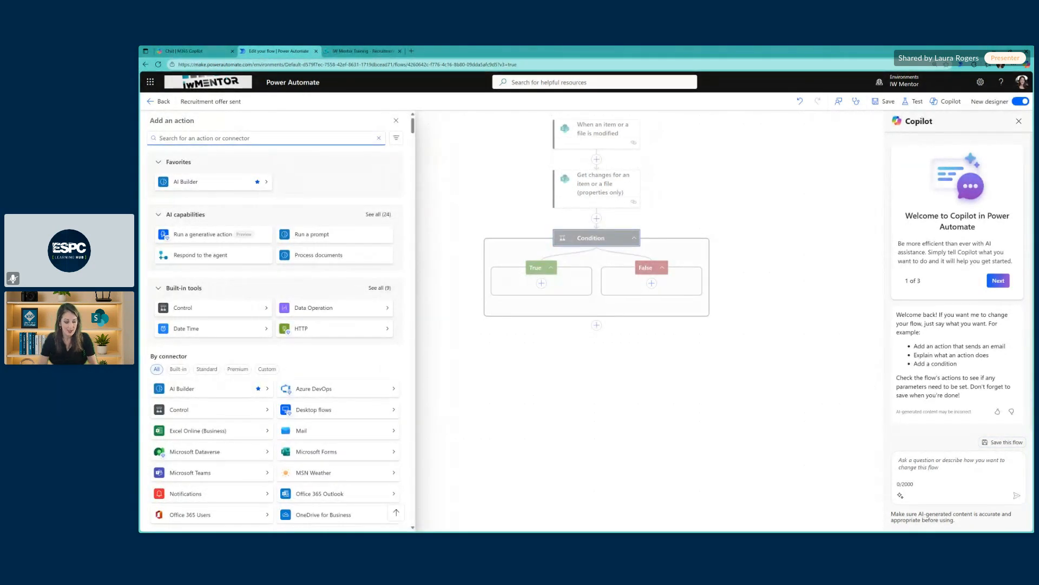
{"action": "type", "text": "email"}
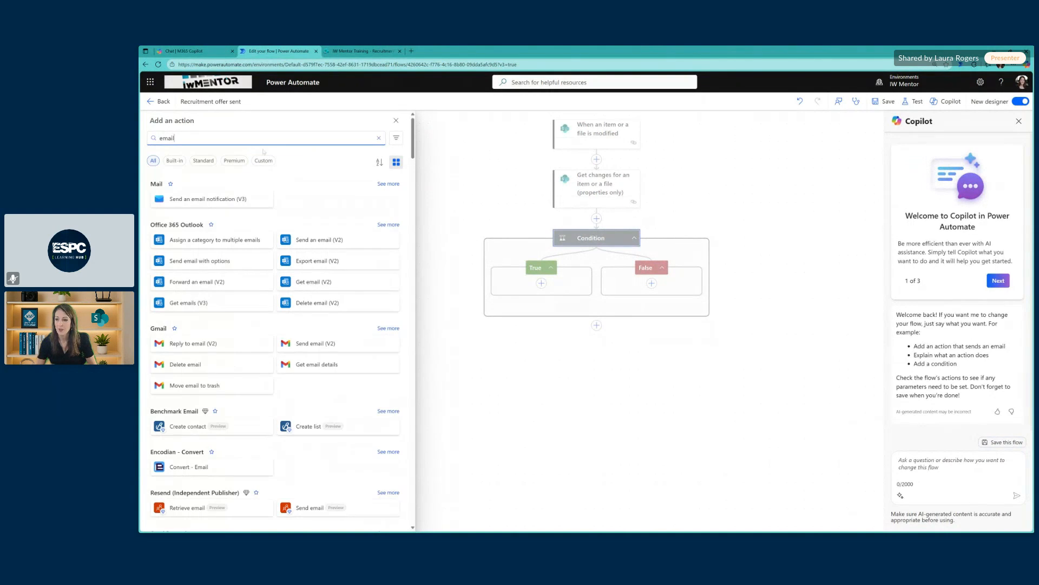
{"action": "left_click", "coordinate": [314, 240]}
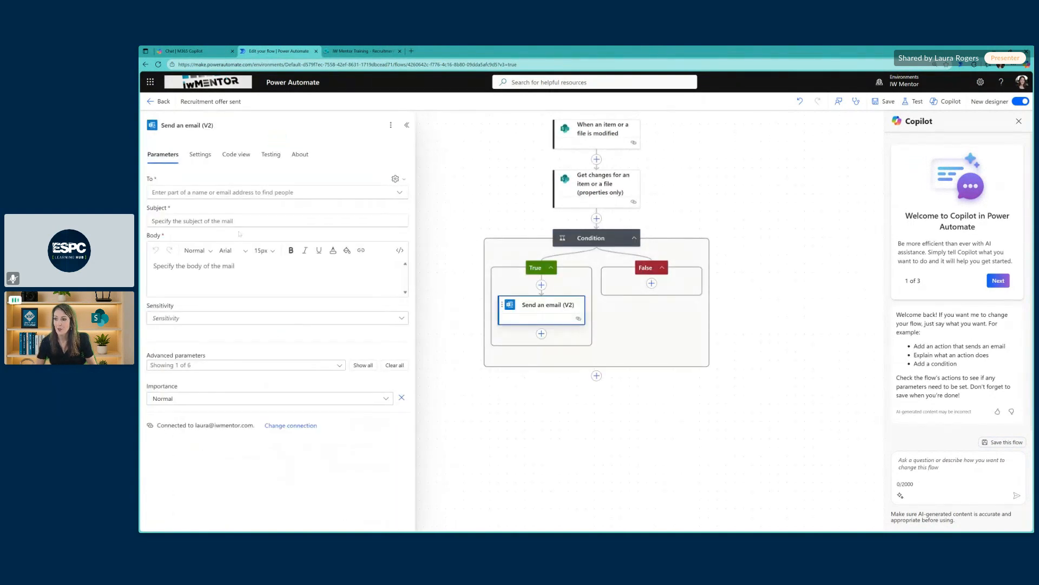
Switch the email's To field to dynamic content and set it to the trigger's Recruiter Email.
{"action": "left_click", "coordinate": [213, 193]}
{"action": "left_click", "coordinate": [397, 179]}
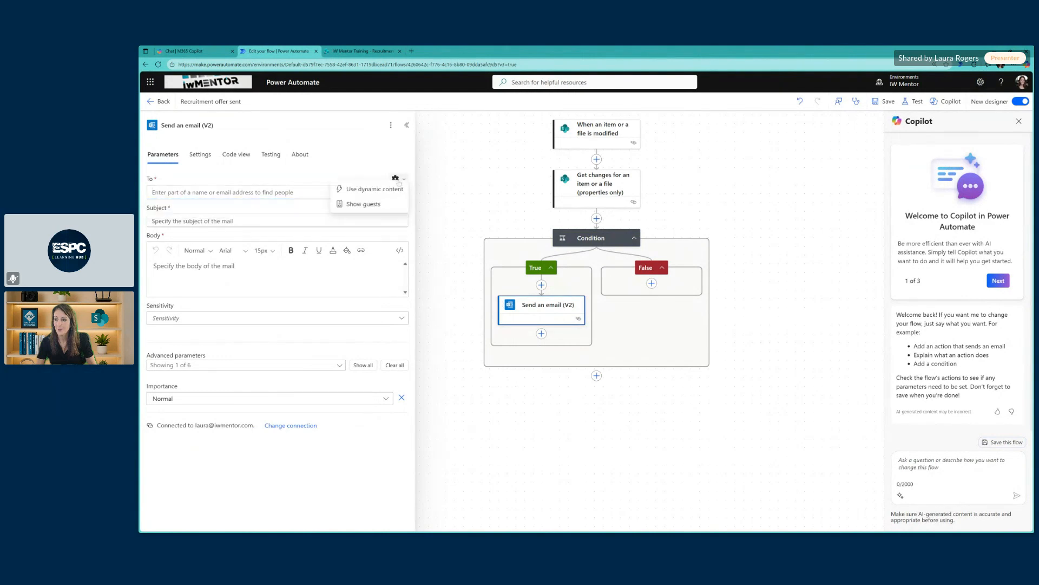
{"action": "left_click", "coordinate": [372, 194]}
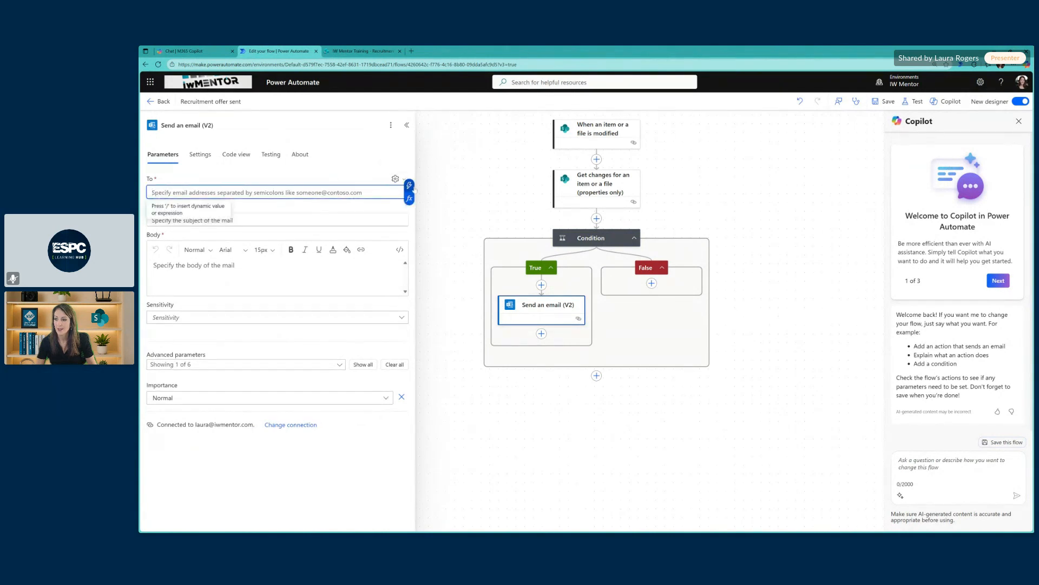
{"action": "left_click", "coordinate": [410, 185]}
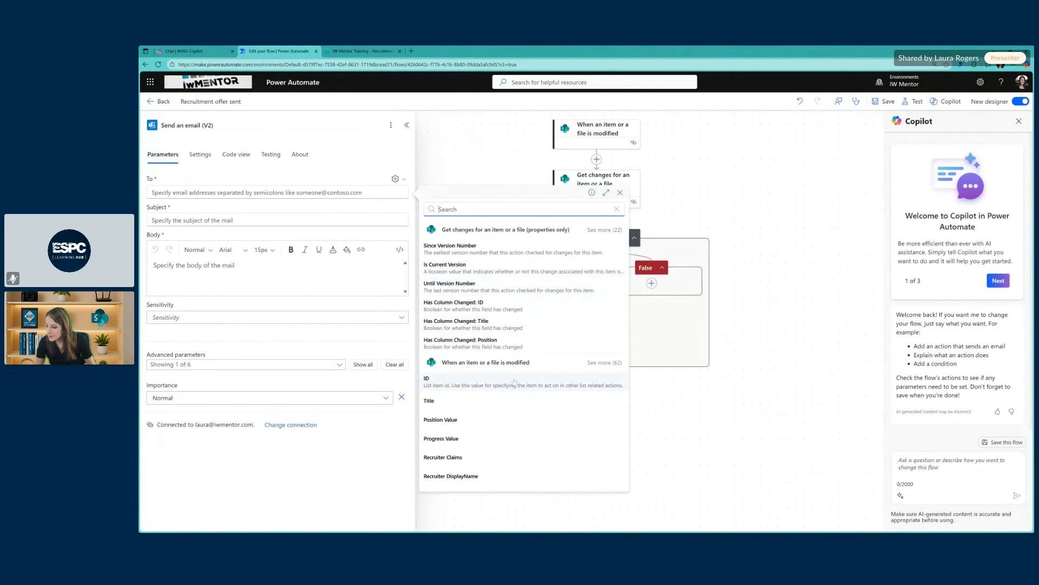
{"action": "left_click", "coordinate": [605, 363]}
{"action": "scroll", "coordinate": [560, 378], "scroll_direction": "down", "scroll_amount": 2}
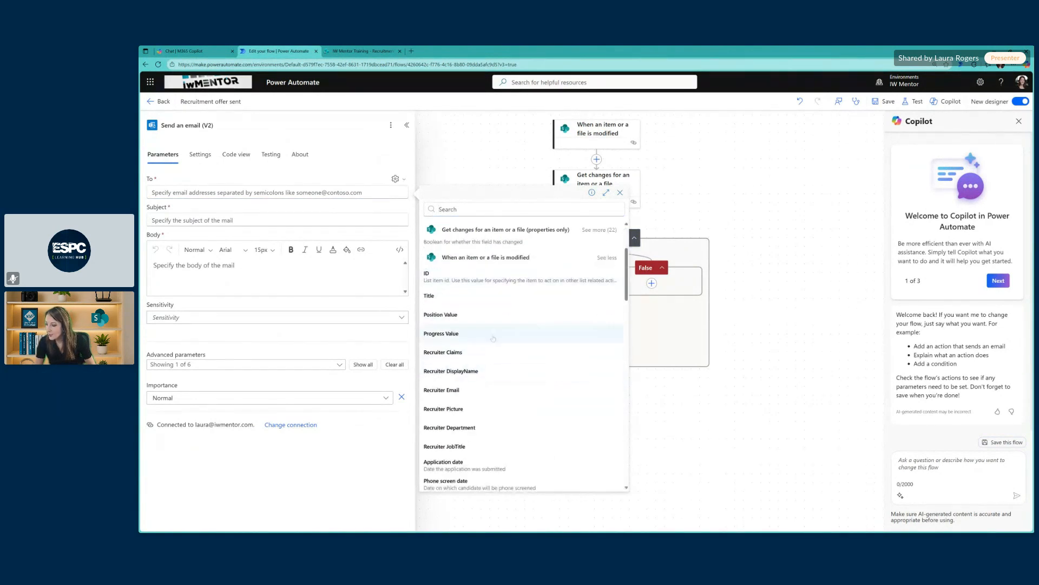
{"action": "left_click", "coordinate": [362, 51]}
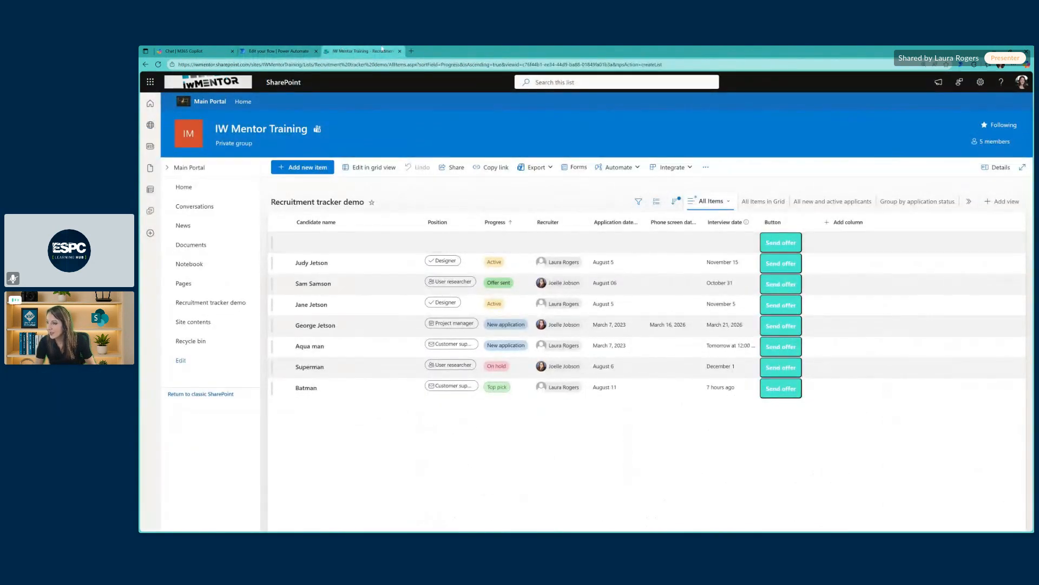
{"action": "left_click", "coordinate": [277, 50]}
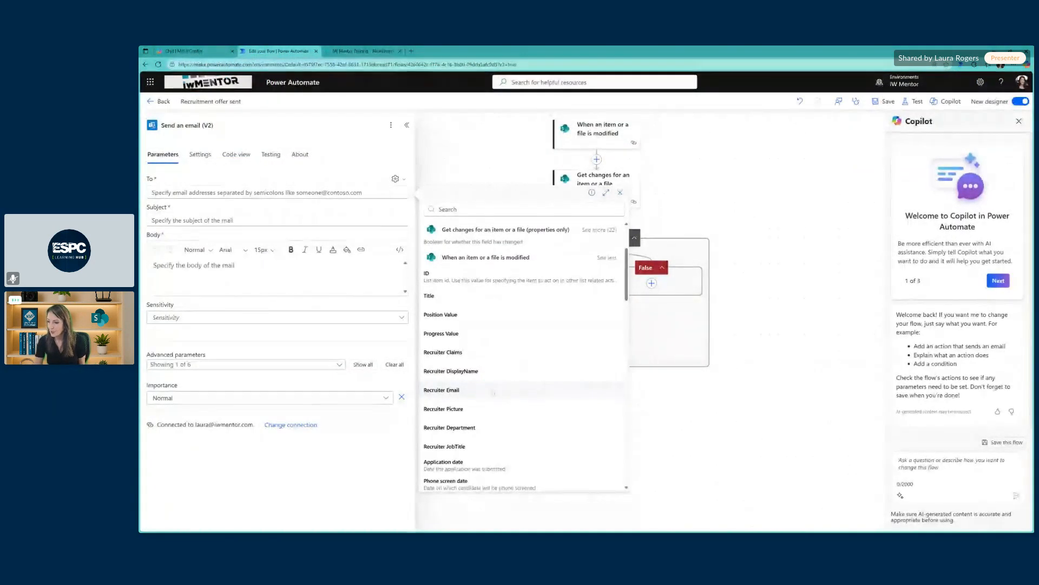
{"action": "left_click", "coordinate": [493, 390]}
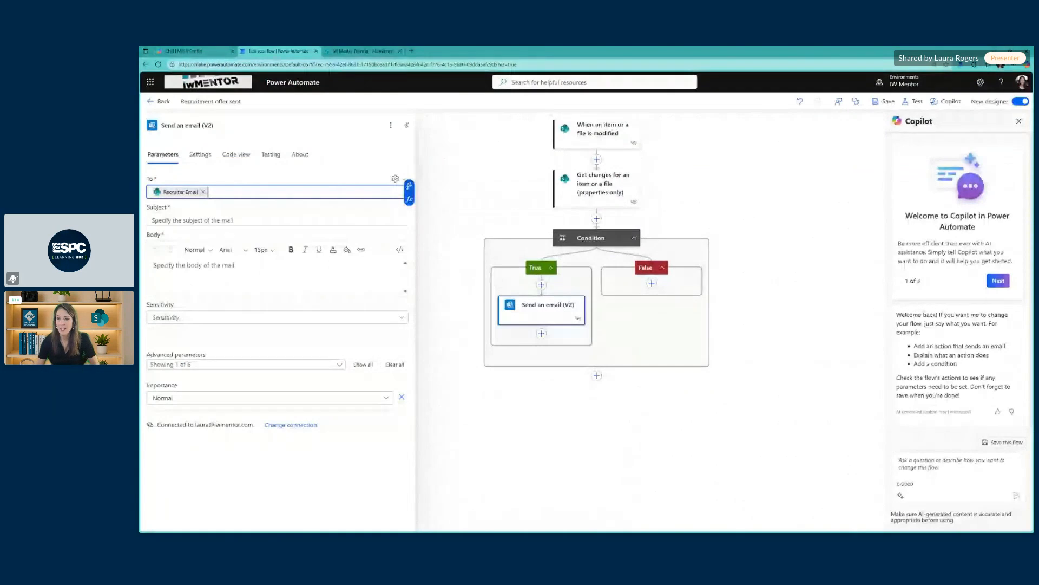
Set the email's subject to "Offer sent to" followed by the trigger's Title, and its body to "offer sent.".
{"action": "left_click", "coordinate": [275, 220]}
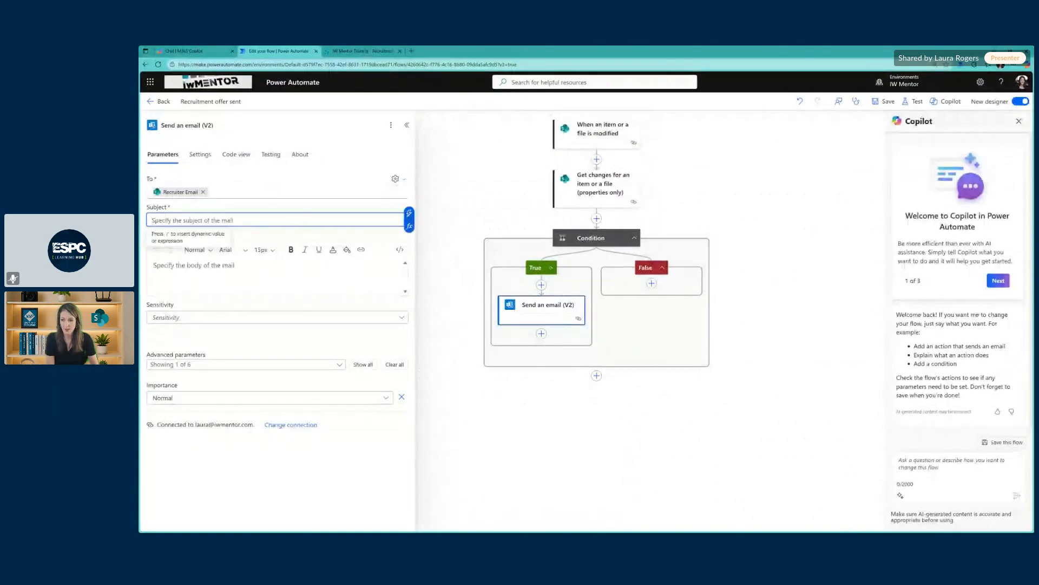
{"action": "type", "text": "Offer sent to"}
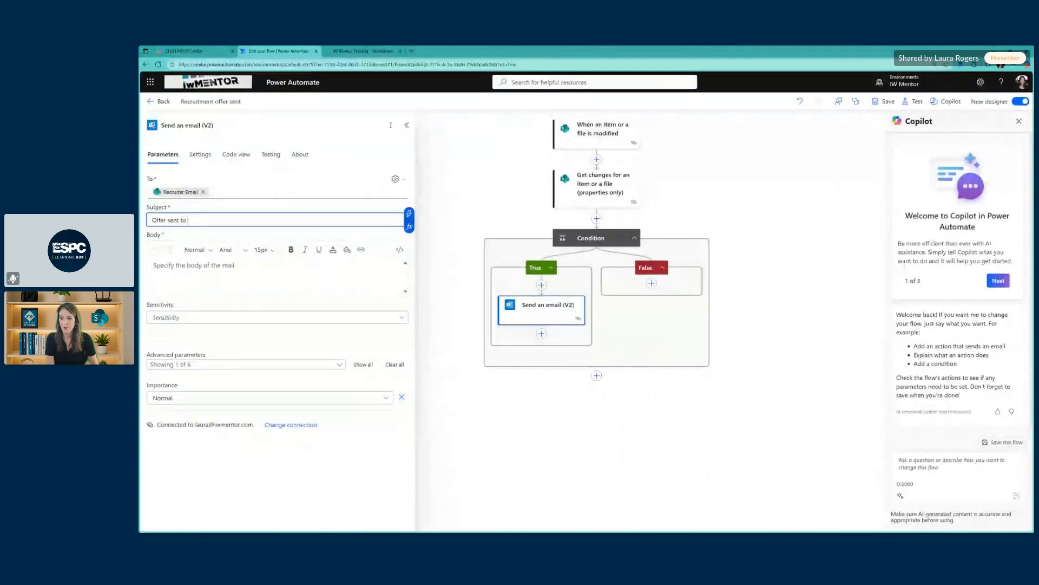
{"action": "left_click", "coordinate": [407, 216]}
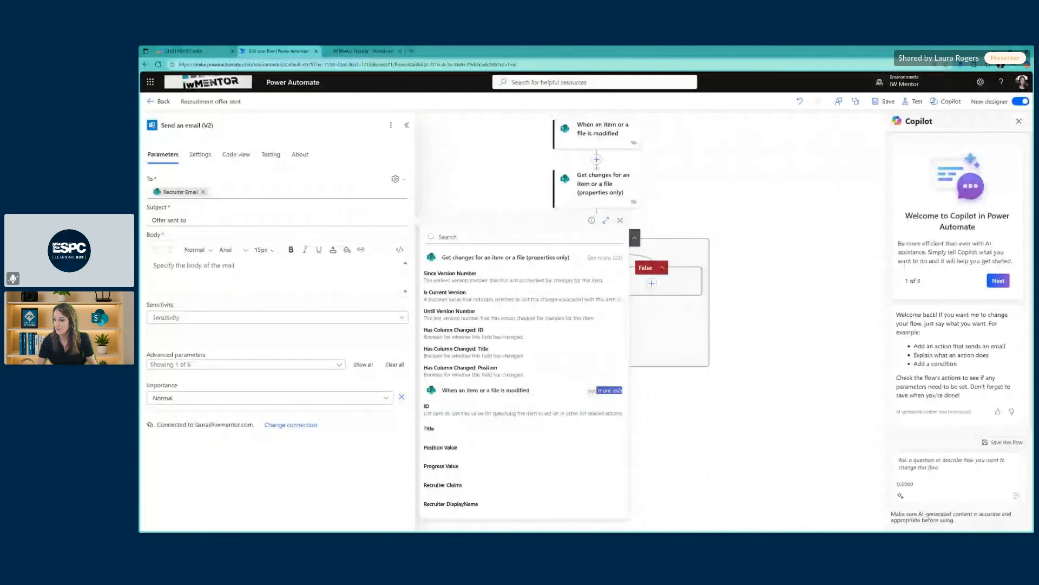
{"action": "left_click", "coordinate": [600, 391]}
{"action": "scroll", "coordinate": [476, 291], "scroll_direction": "down", "scroll_amount": 2}
{"action": "scroll", "coordinate": [466, 291], "scroll_direction": "up", "scroll_amount": 4}
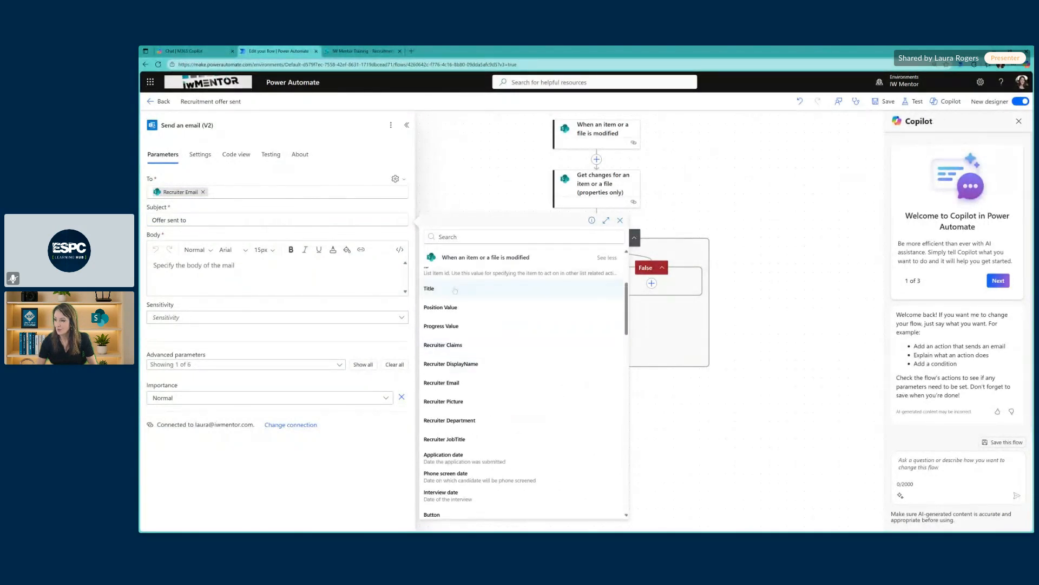
{"action": "left_click", "coordinate": [454, 291]}
{"action": "left_click", "coordinate": [227, 274]}
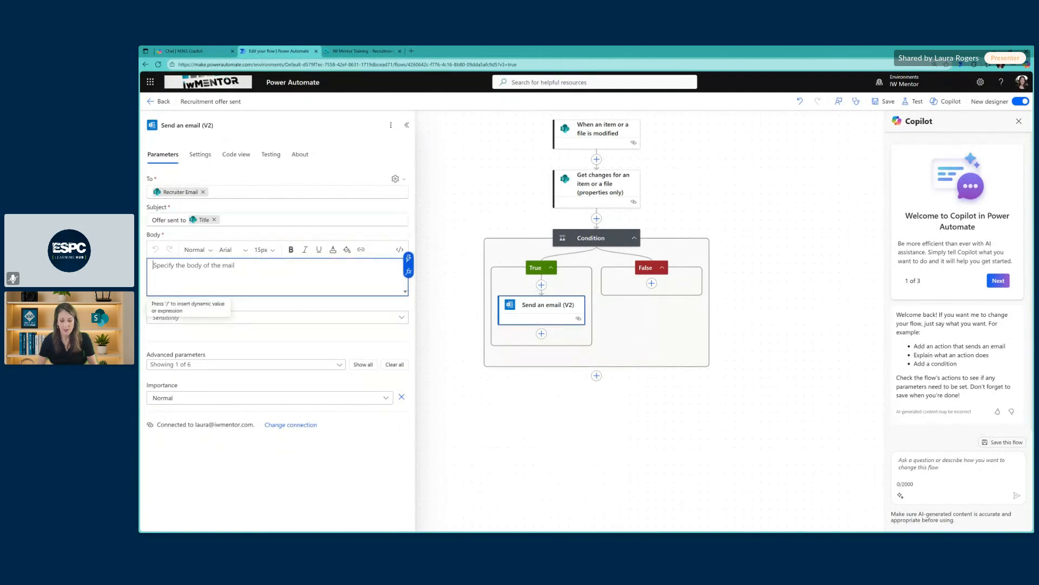
{"action": "type", "text": "offer sent."}
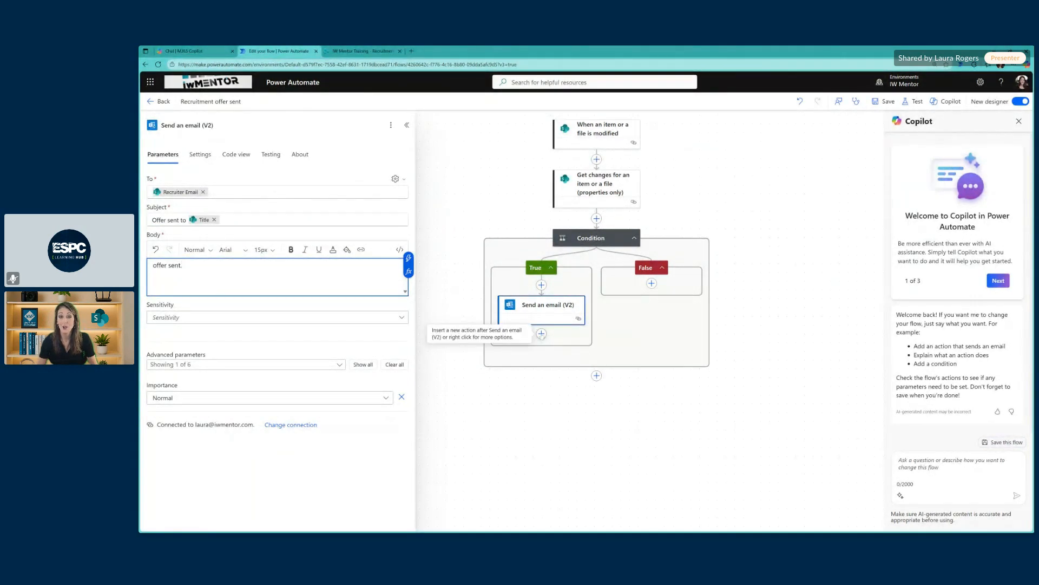
{"action": "left_click", "coordinate": [542, 334]}
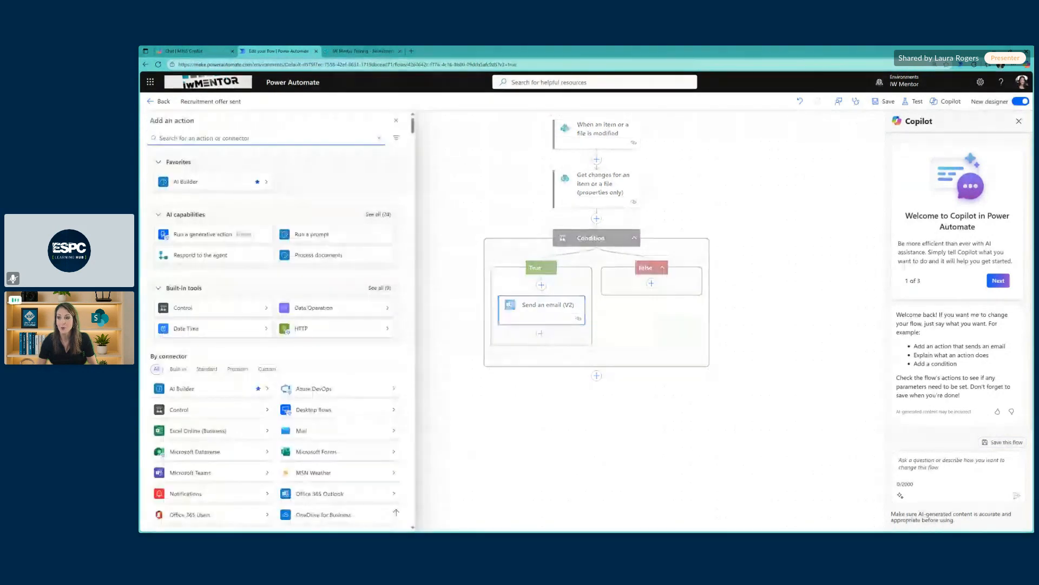
{"action": "type", "text": "appr"}
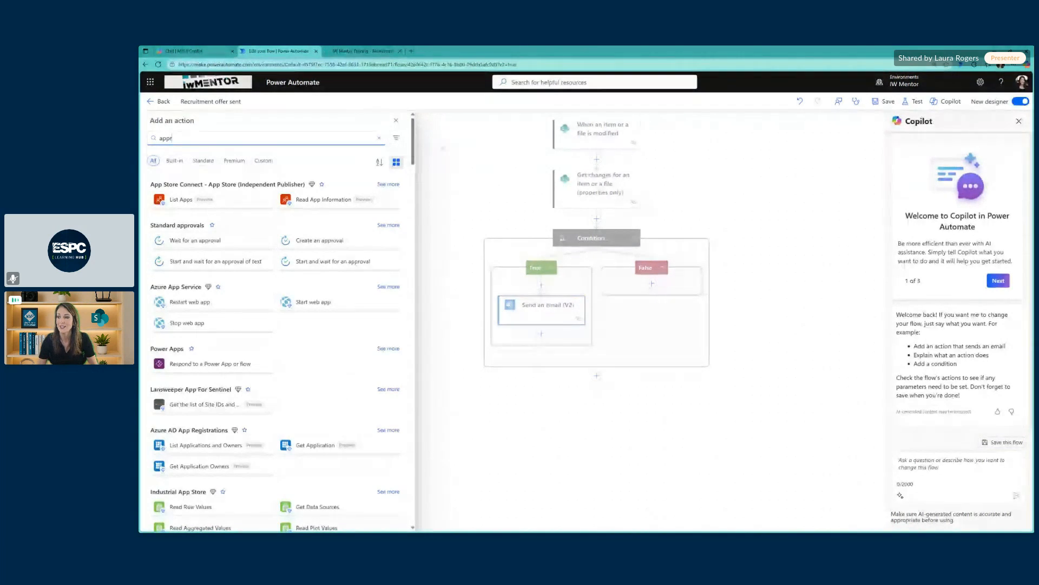
{"action": "left_click", "coordinate": [445, 152]}
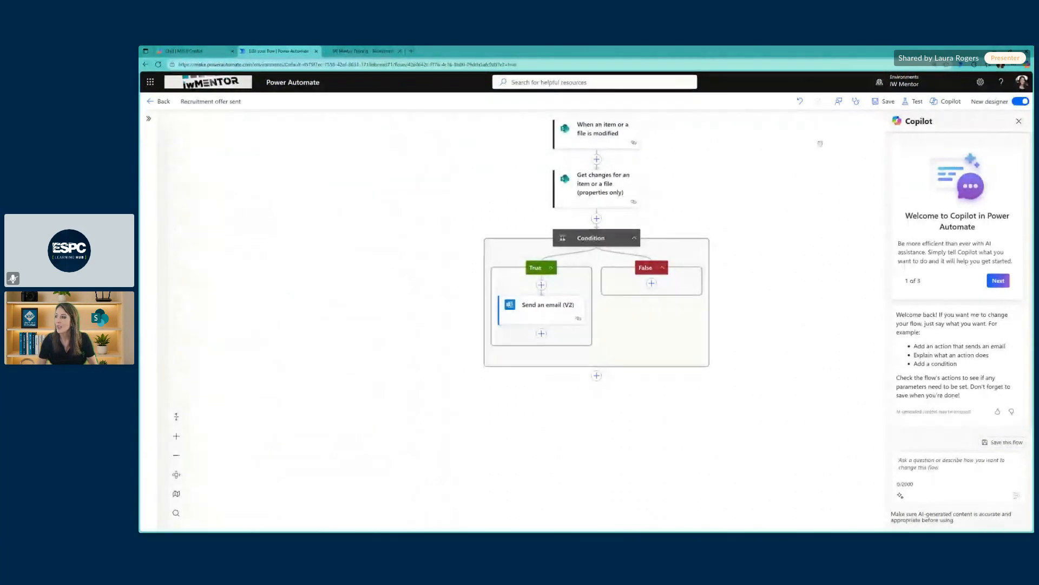
Save the flow, and use Send offer on the active Designer candidate with the November 15 interview in the SharePoint recruitment list.
{"action": "left_click", "coordinate": [885, 102]}
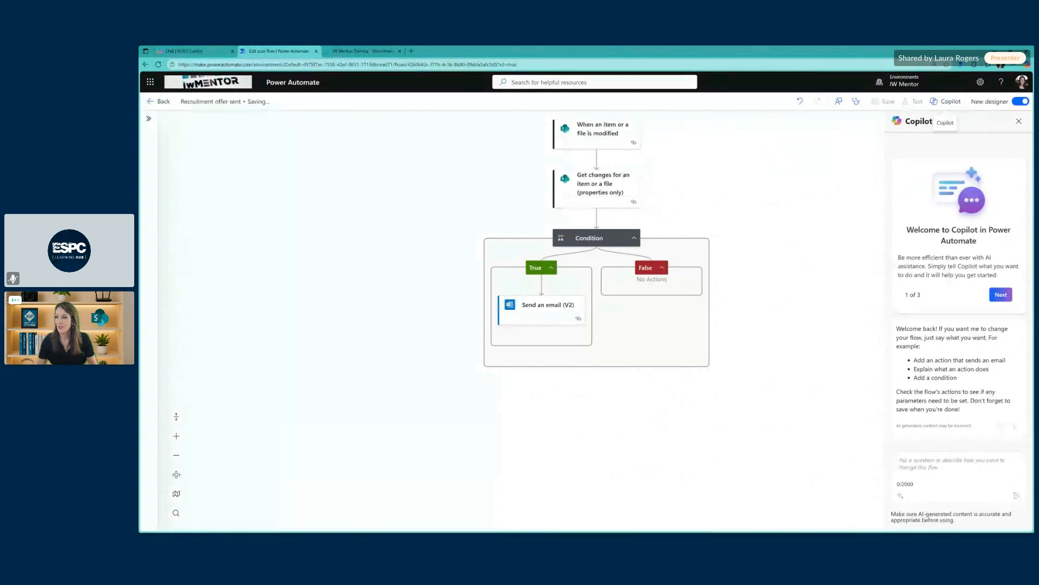
{"action": "left_click", "coordinate": [160, 102]}
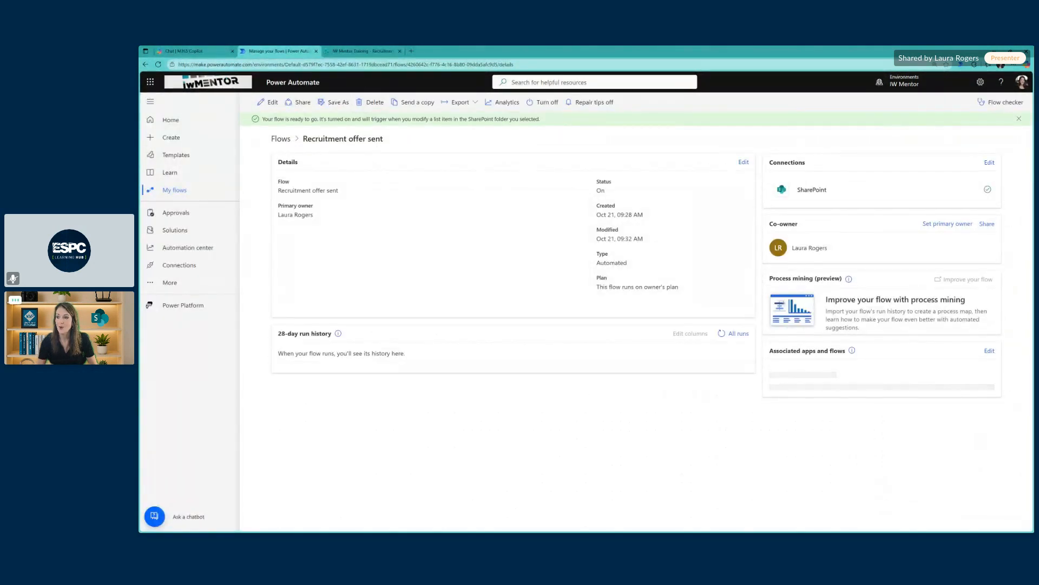
{"action": "left_click", "coordinate": [362, 51]}
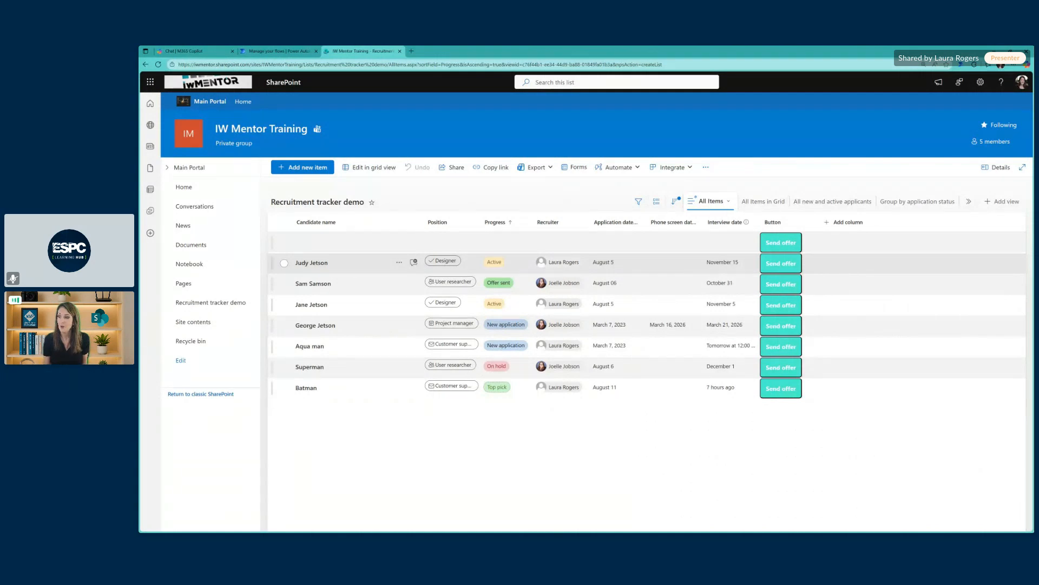
{"action": "left_click", "coordinate": [781, 265]}
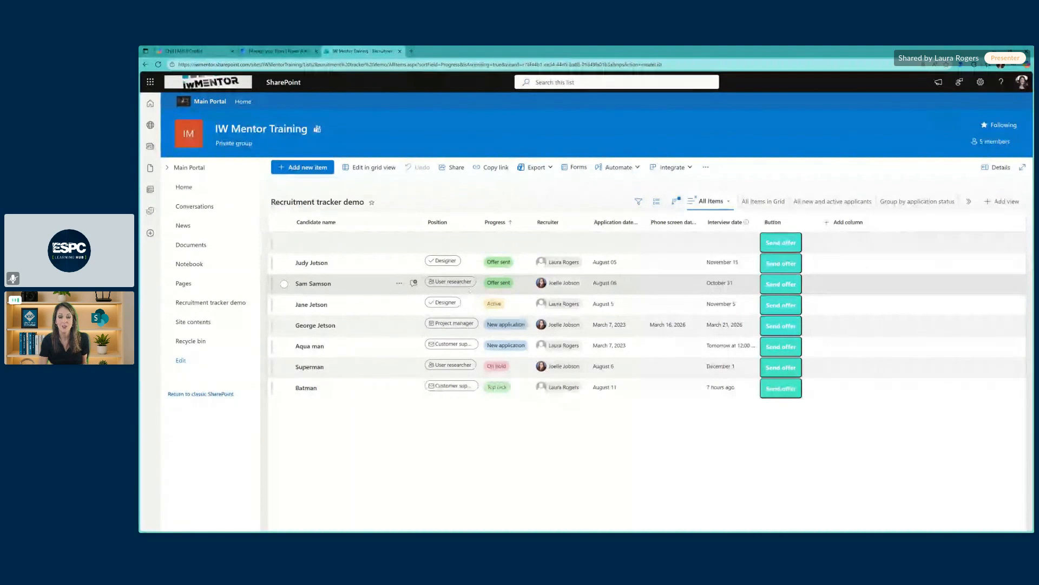
Switch back to Power Automate and refresh the flow's 28-day run history repeatedly to check for a new run.
{"action": "left_click", "coordinate": [296, 50]}
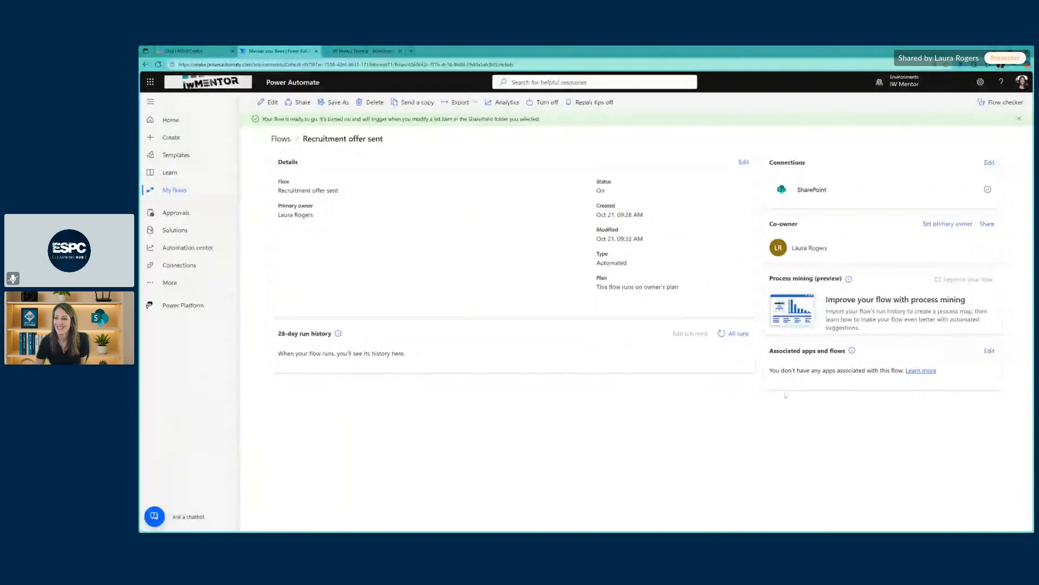
{"action": "left_click", "coordinate": [721, 336]}
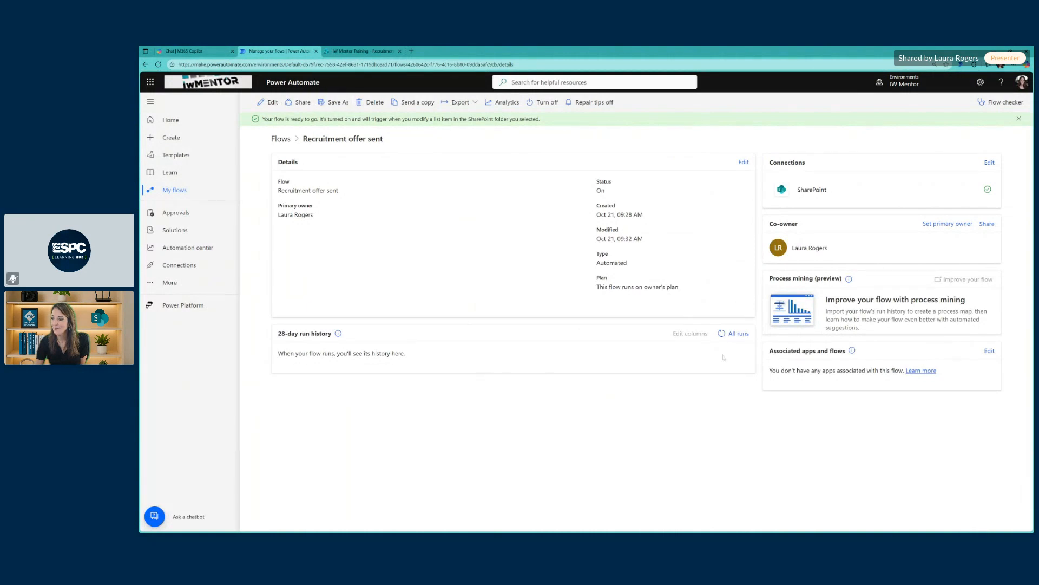
{"action": "left_click", "coordinate": [721, 335]}
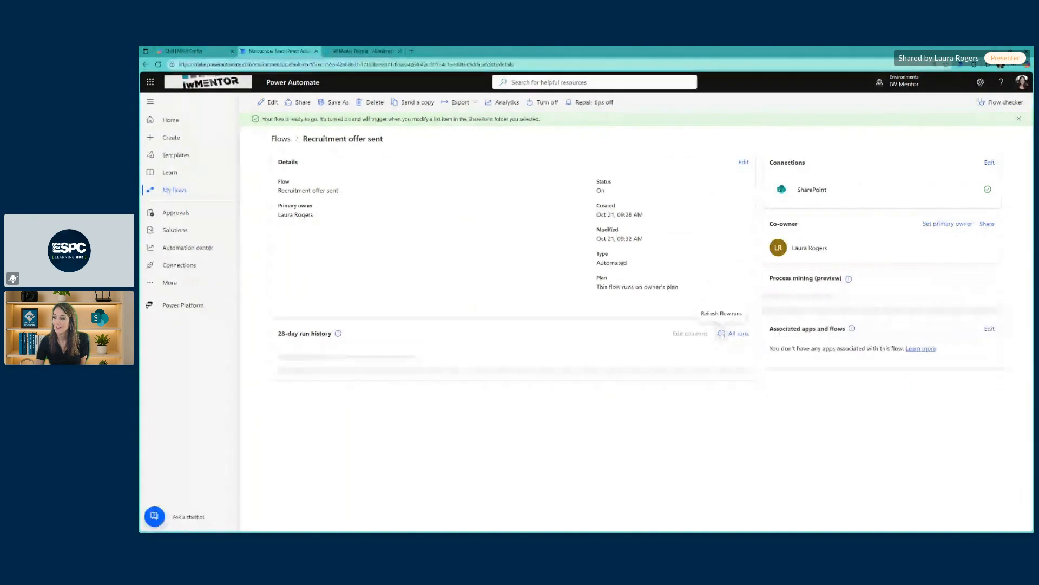
{"action": "left_click", "coordinate": [366, 50]}
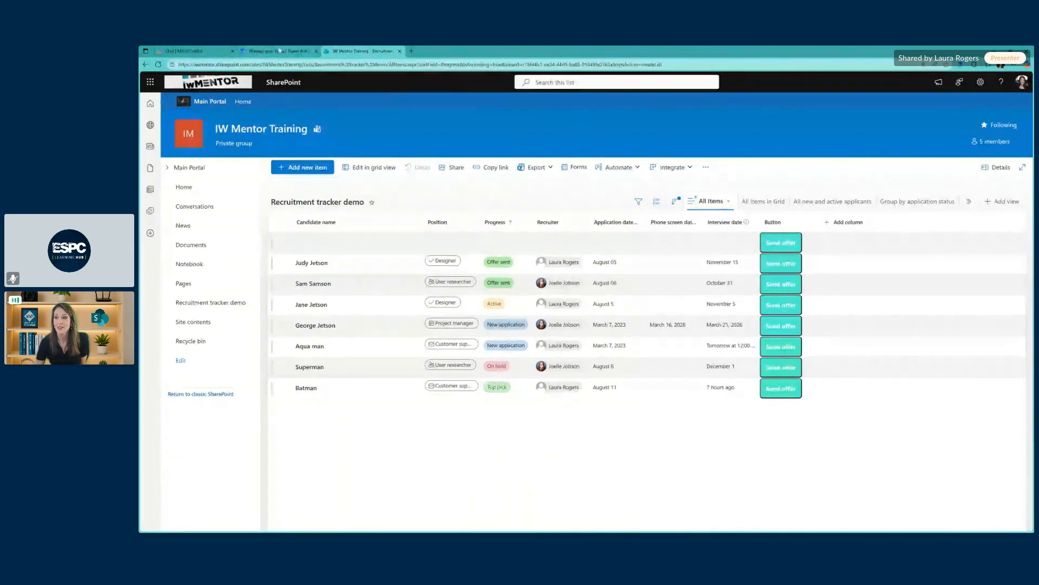
{"action": "left_click", "coordinate": [277, 50]}
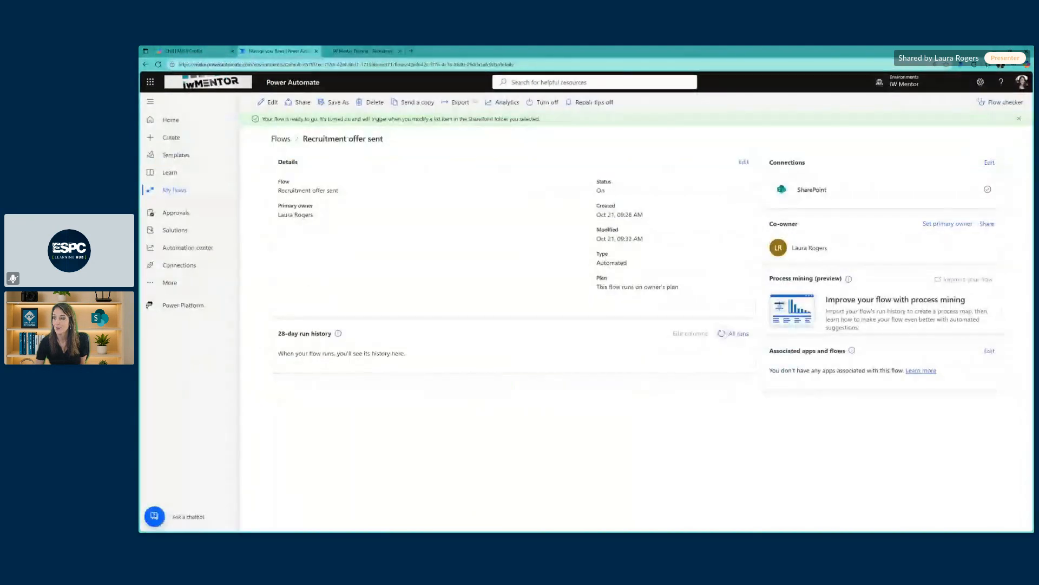
{"action": "left_click", "coordinate": [722, 334]}
{"action": "left_click", "coordinate": [722, 333]}
{"action": "left_click", "coordinate": [722, 333]}
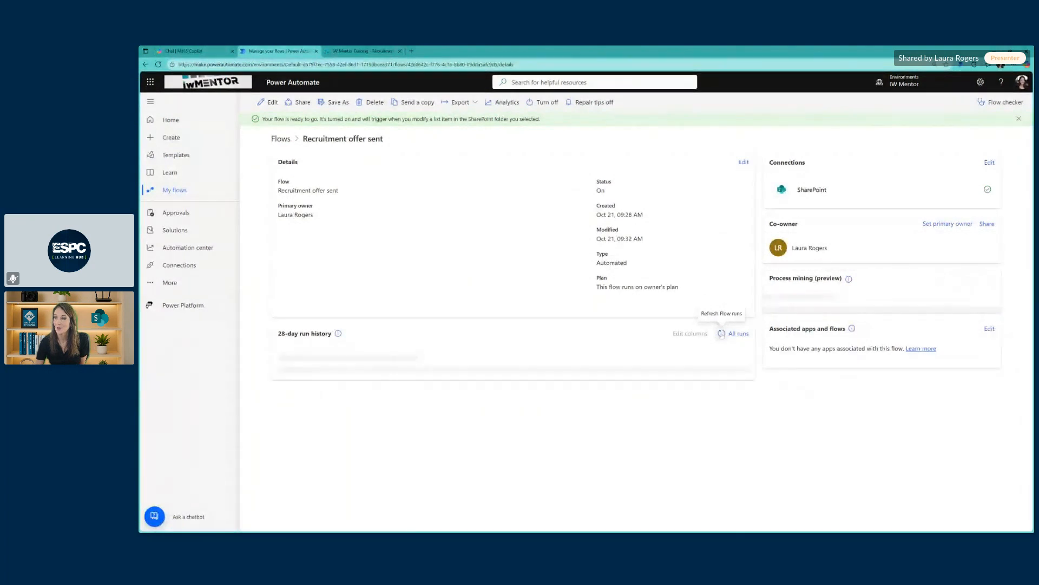
{"action": "left_click", "coordinate": [722, 333]}
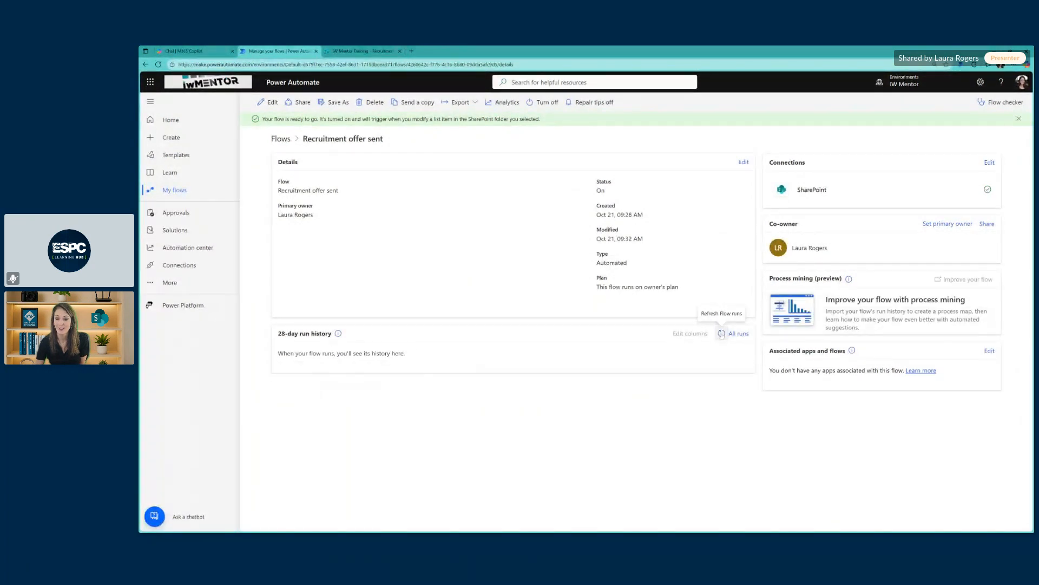
{"action": "left_click", "coordinate": [722, 333]}
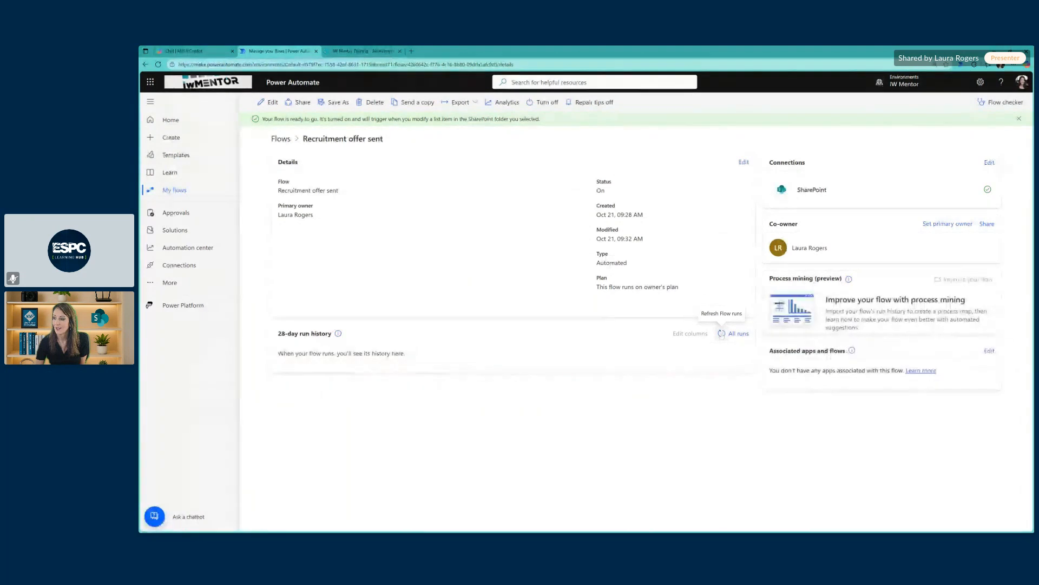
{"action": "left_click", "coordinate": [722, 333]}
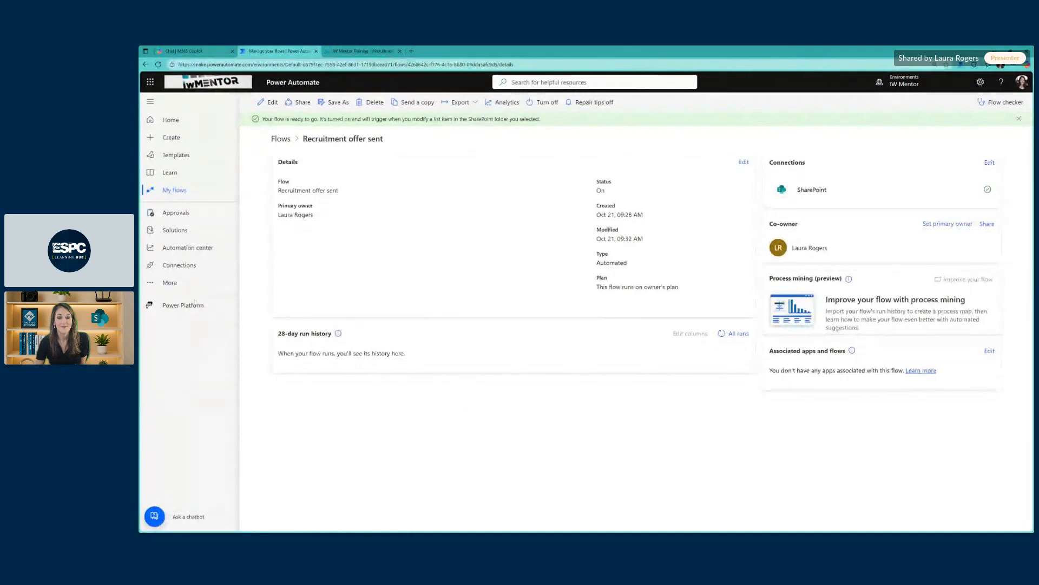
{"action": "left_click", "coordinate": [722, 333]}
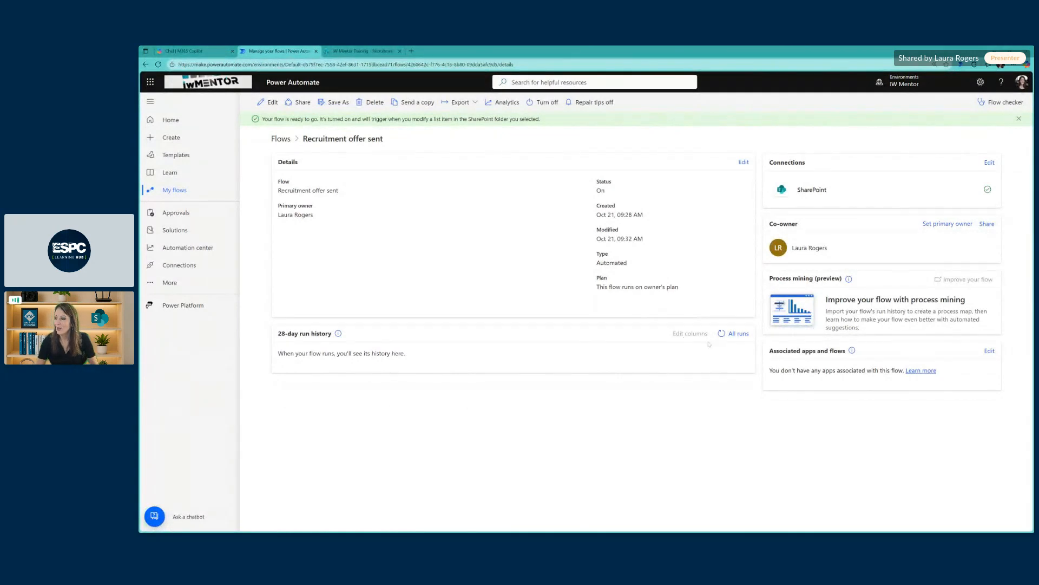
{"action": "left_click", "coordinate": [722, 333]}
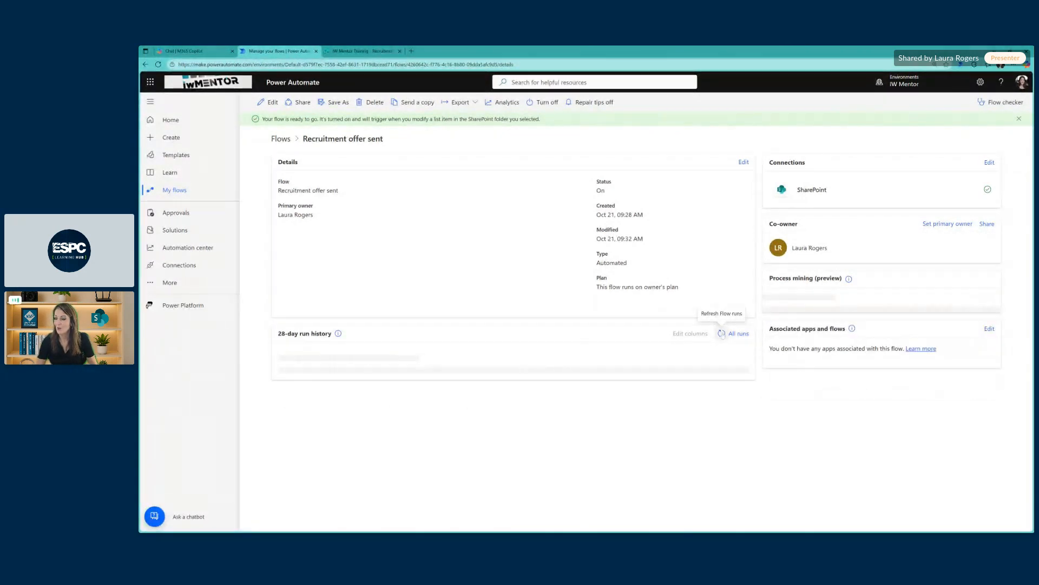
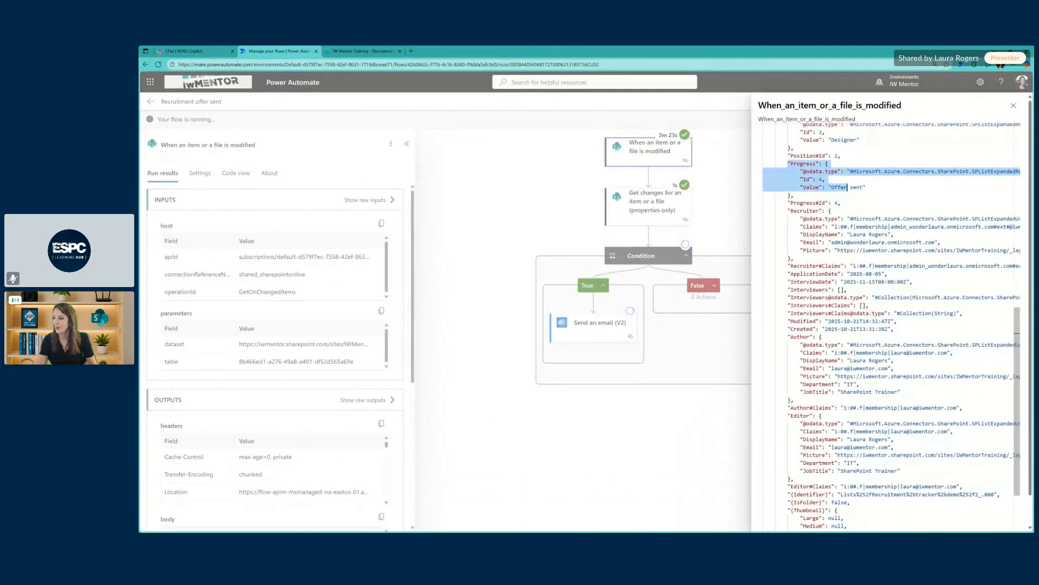
Examine the Progress entry under ColumnHasChanged in the raw outputs of the run's get changes action.
{"action": "left_click", "coordinate": [867, 187]}
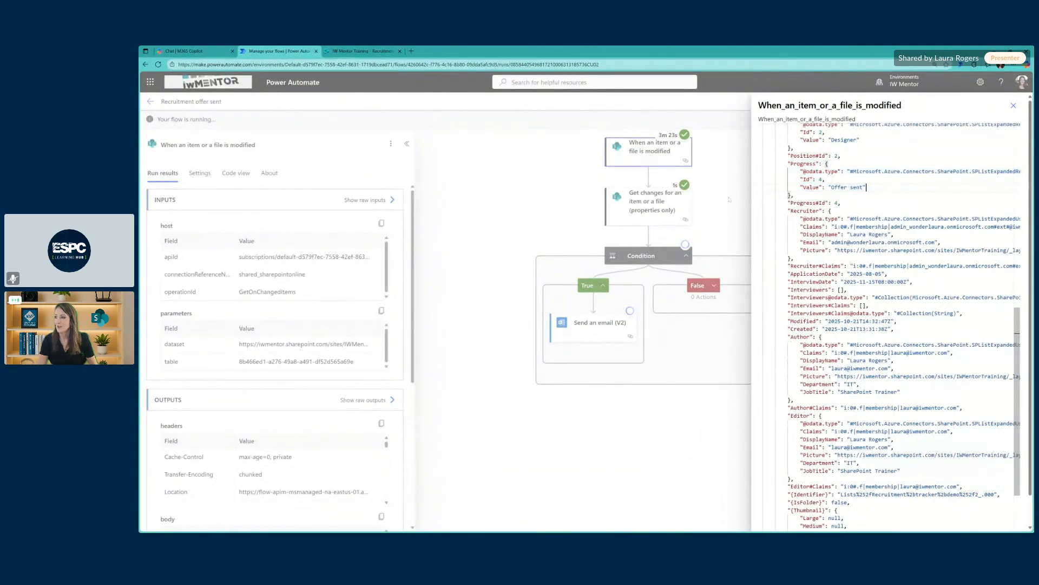
{"action": "left_click", "coordinate": [651, 206]}
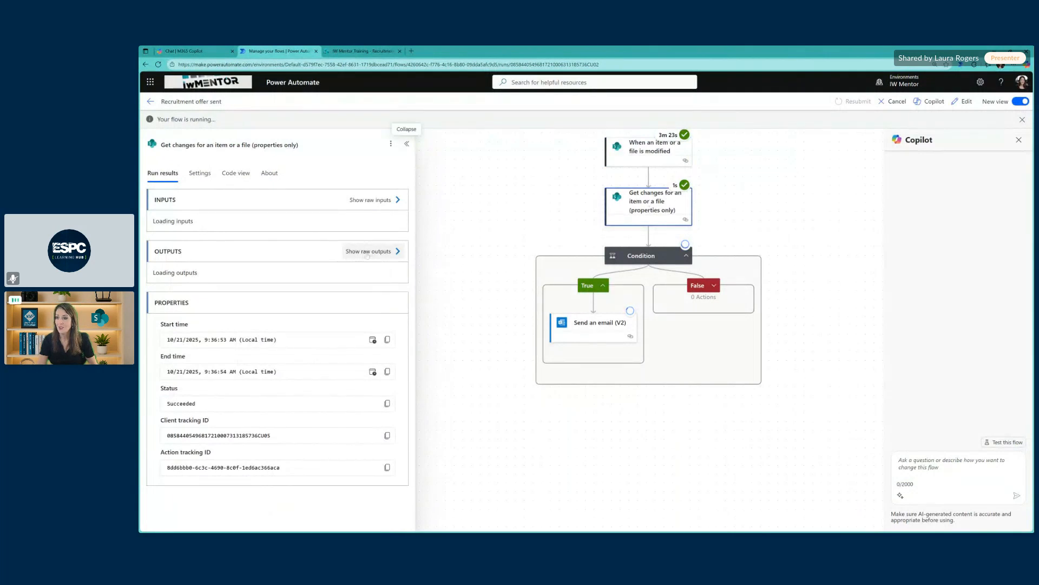
{"action": "left_click", "coordinate": [364, 423]}
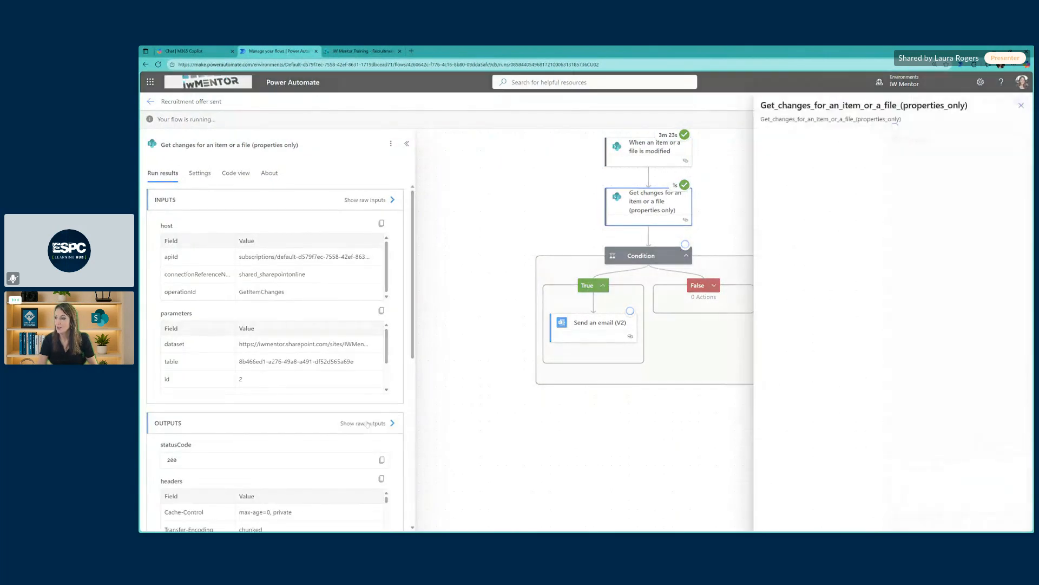
{"action": "left_click_drag", "start_coordinate": [1010, 190], "coordinate": [1033, 416]}
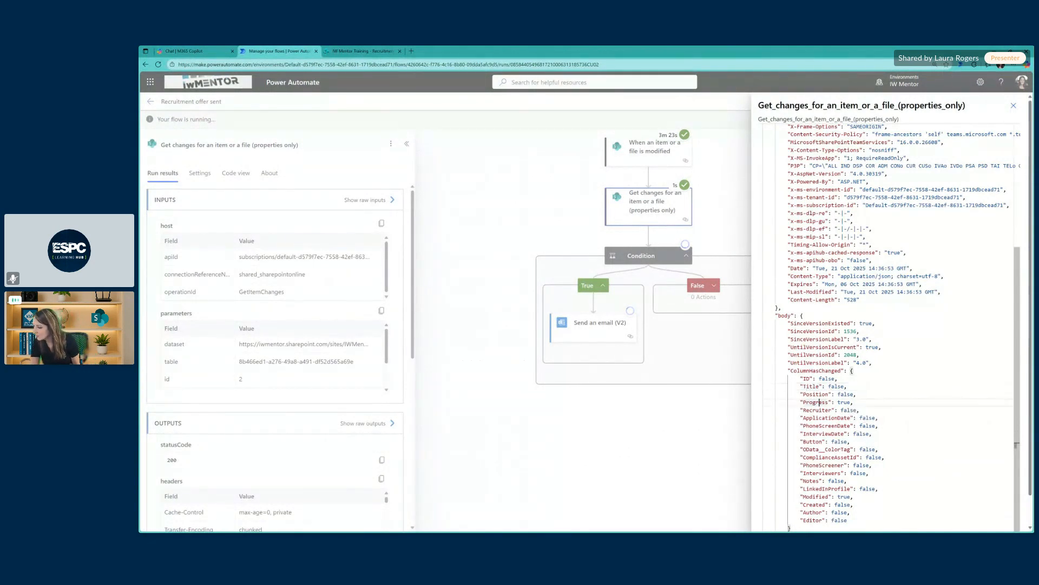
{"action": "left_click_drag", "start_coordinate": [802, 402], "coordinate": [853, 401]}
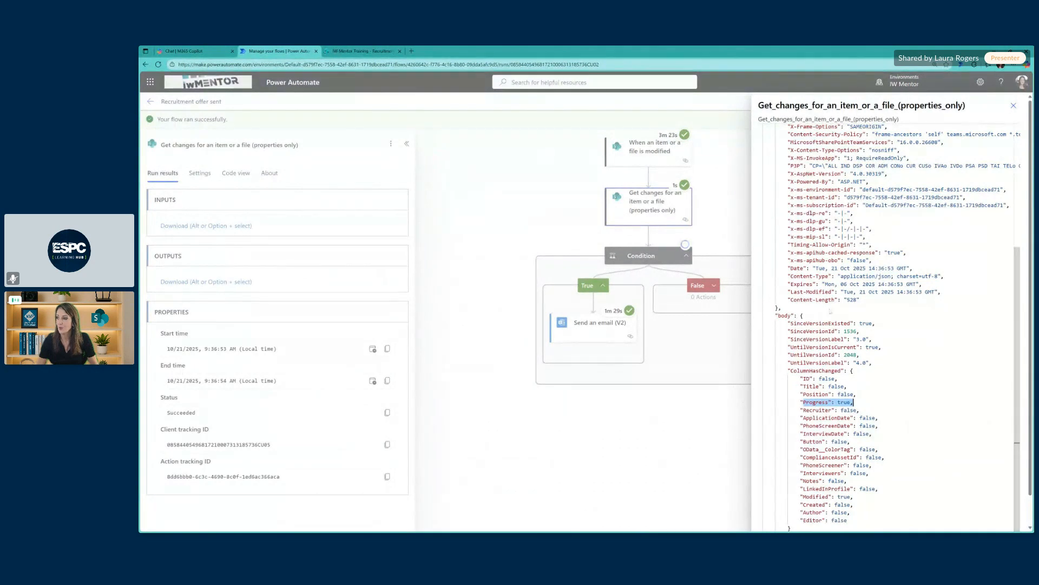
{"action": "left_click", "coordinate": [1014, 105]}
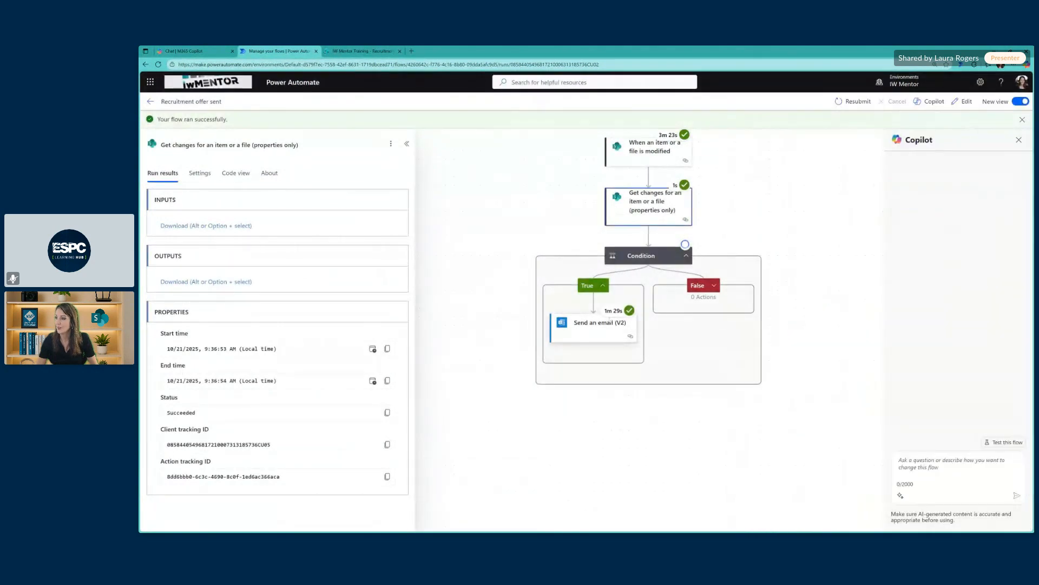
Review the run's inputs and raw outputs for the Send an email (V2) action, and return to the SharePoint recruitment list.
{"action": "left_click", "coordinate": [596, 328]}
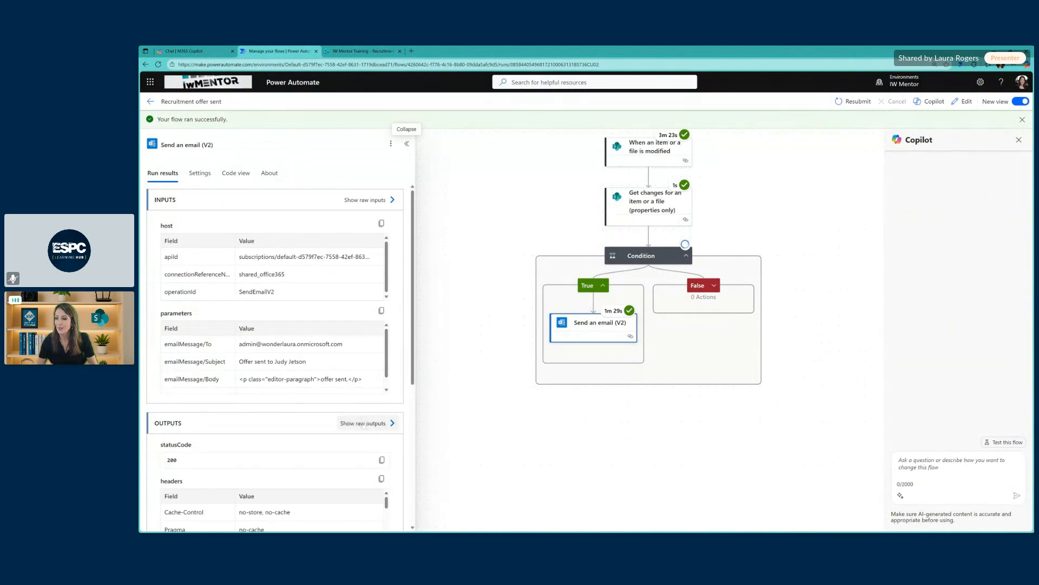
{"action": "scroll", "coordinate": [388, 396], "scroll_direction": "down", "scroll_amount": 5}
{"action": "scroll", "coordinate": [376, 236], "scroll_direction": "up", "scroll_amount": 3}
{"action": "left_click", "coordinate": [366, 244]}
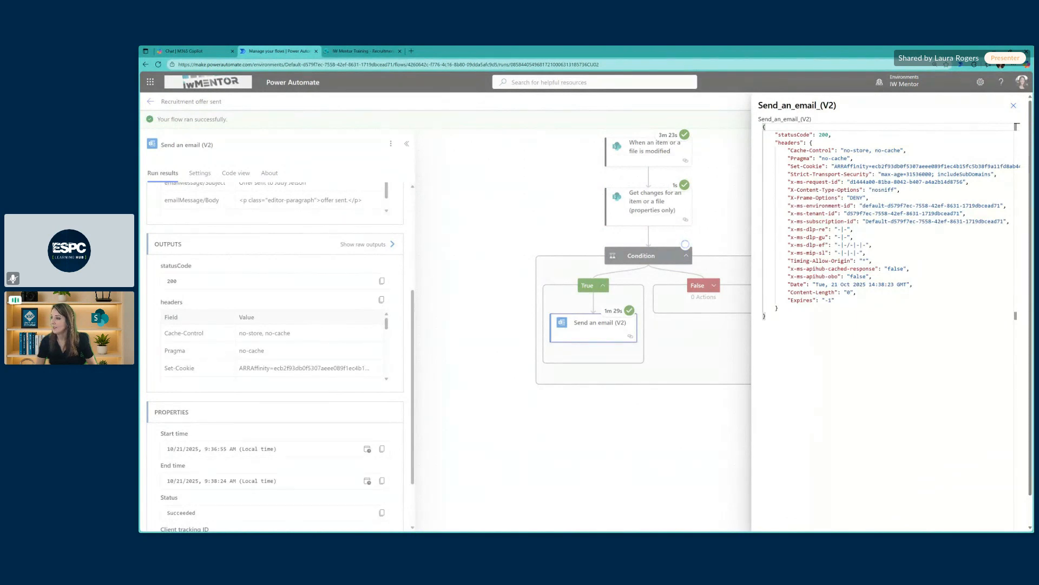
{"action": "left_click", "coordinate": [1013, 105]}
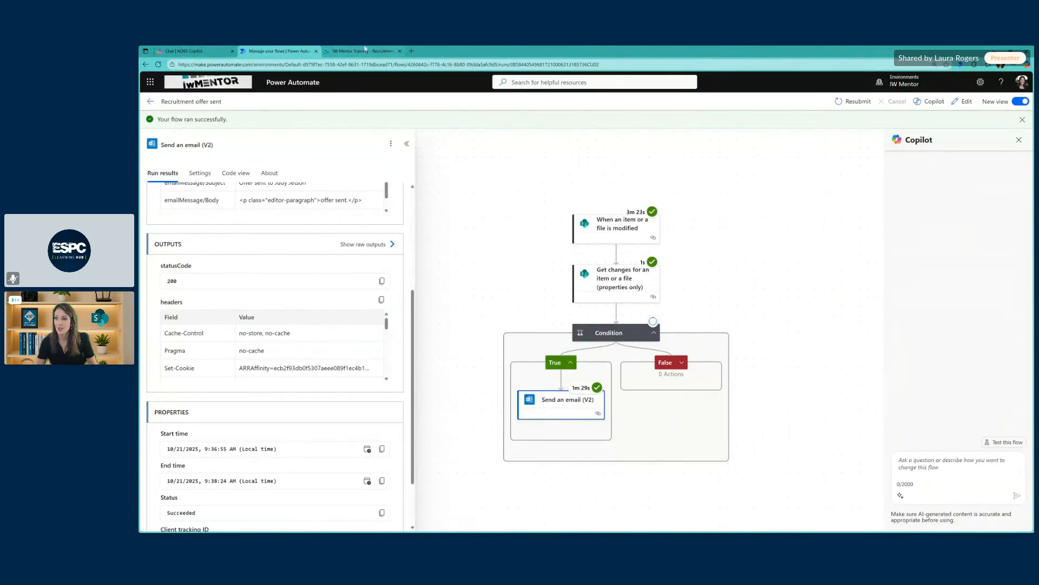
{"action": "left_click", "coordinate": [362, 51]}
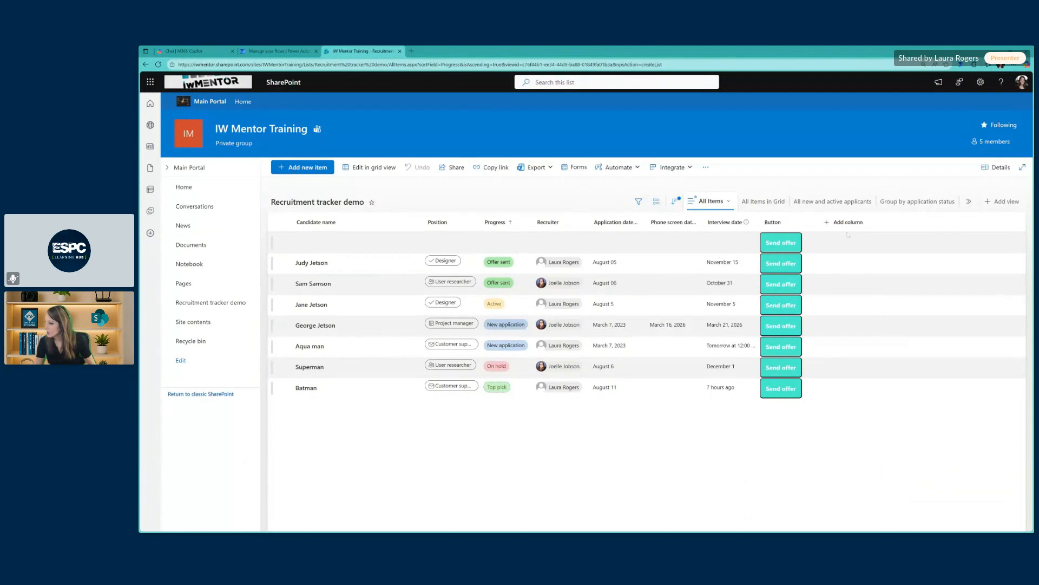
Open the Button column's JSON formatting in the recruitment list and examine the code that defines the Send offer button.
{"action": "left_click", "coordinate": [774, 222]}
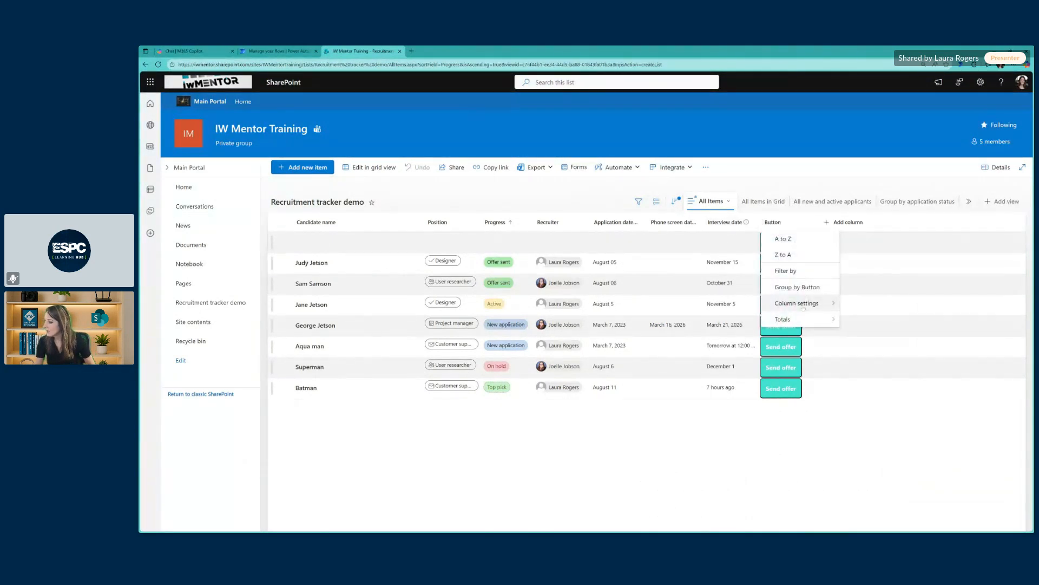
{"action": "mouse_move", "coordinate": [797, 304]}
{"action": "left_click", "coordinate": [883, 334]}
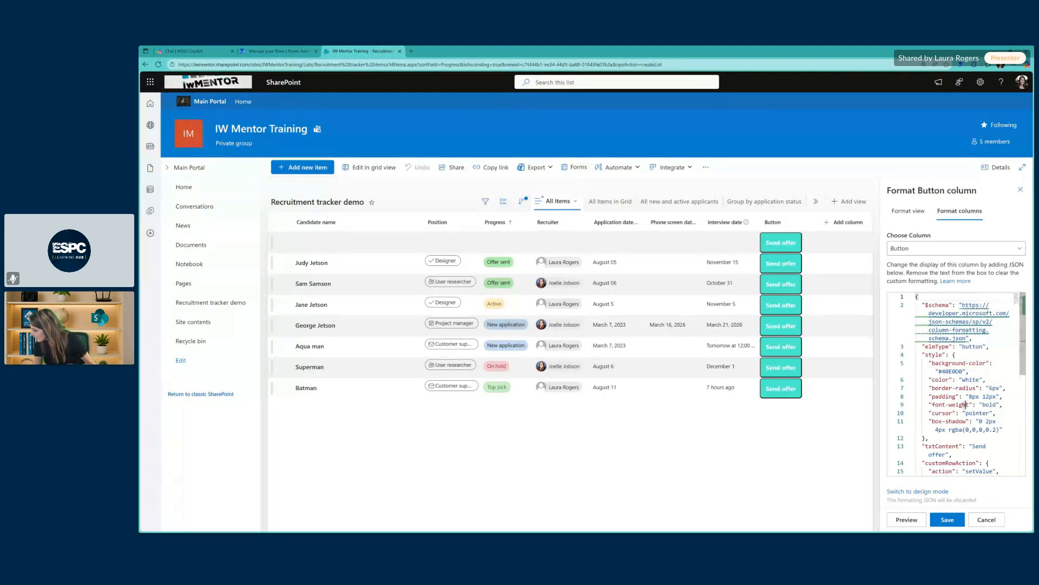
{"action": "key", "text": "ctrl+a"}
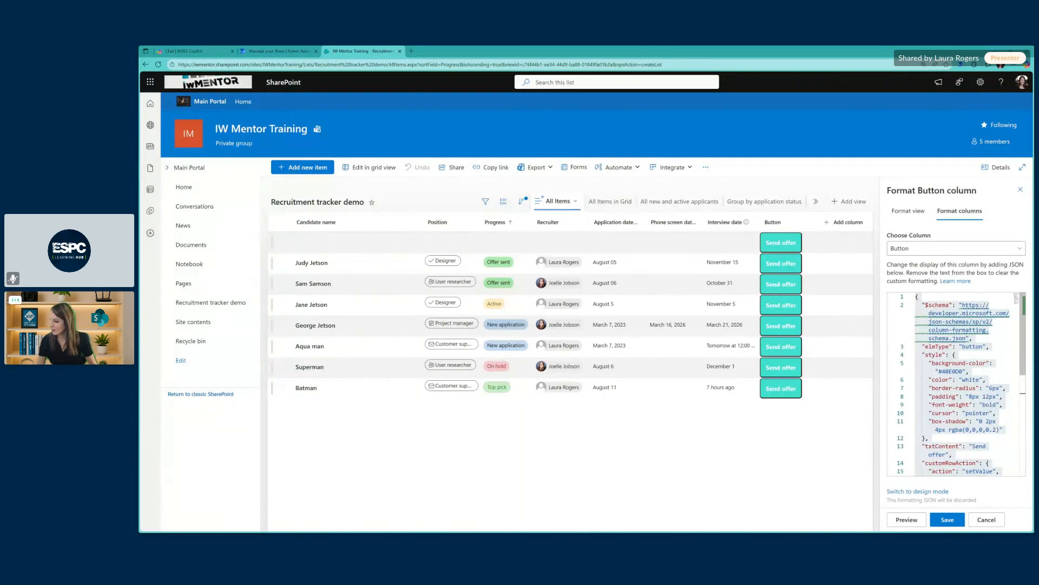
{"action": "key", "text": "ctrl+a"}
{"action": "left_click", "coordinate": [349, 367]}
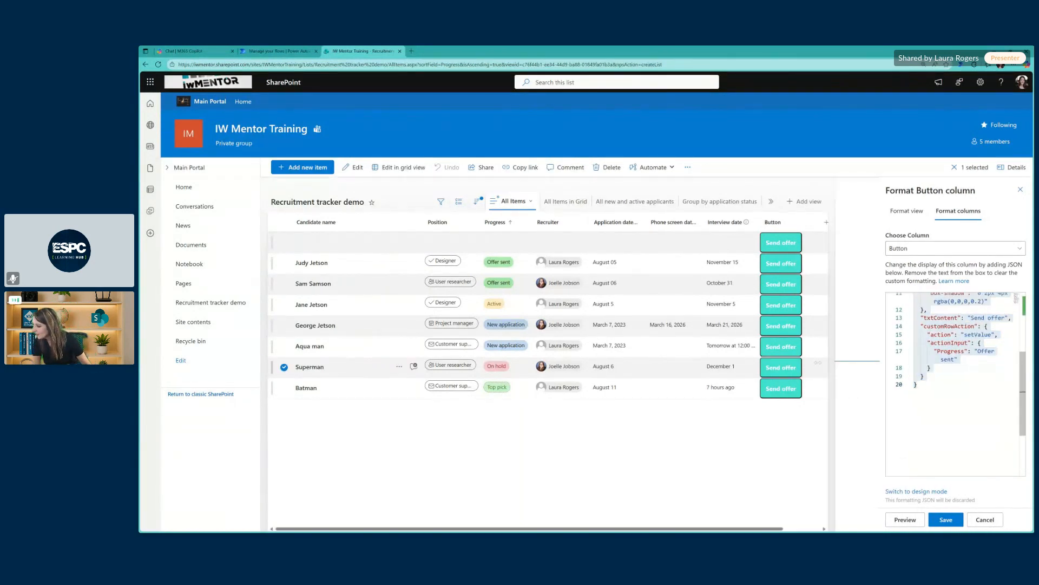
{"action": "scroll", "coordinate": [780, 373], "scroll_direction": "up", "scroll_amount": 3}
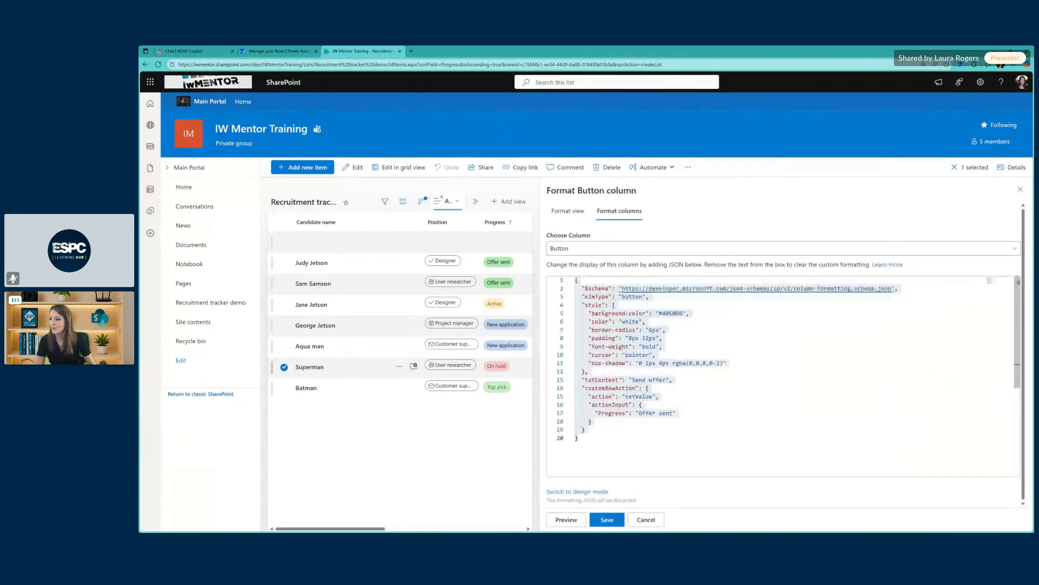
{"action": "left_click", "coordinate": [663, 347]}
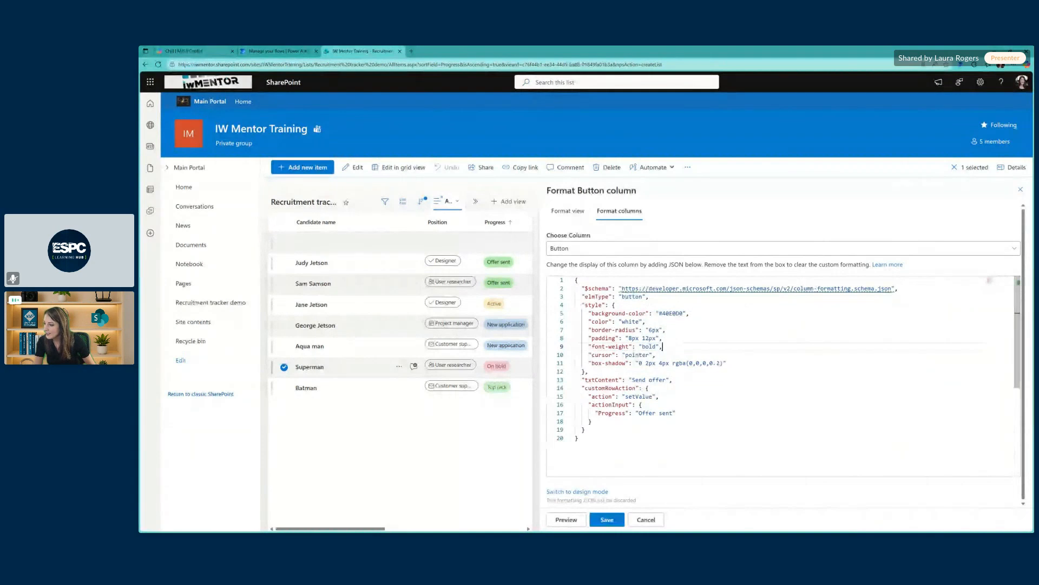
Try a txtContent condition that labels the button 'Hired' when Progress is 'Offer sent', and close the formatting without saving.
{"action": "left_click_drag", "start_coordinate": [582, 380], "coordinate": [673, 380]}
{"action": "type", "text": "\"txtContent\": \"=if([$Progress] == 'Offer sent', 'Hired', 'Send offer')\","}
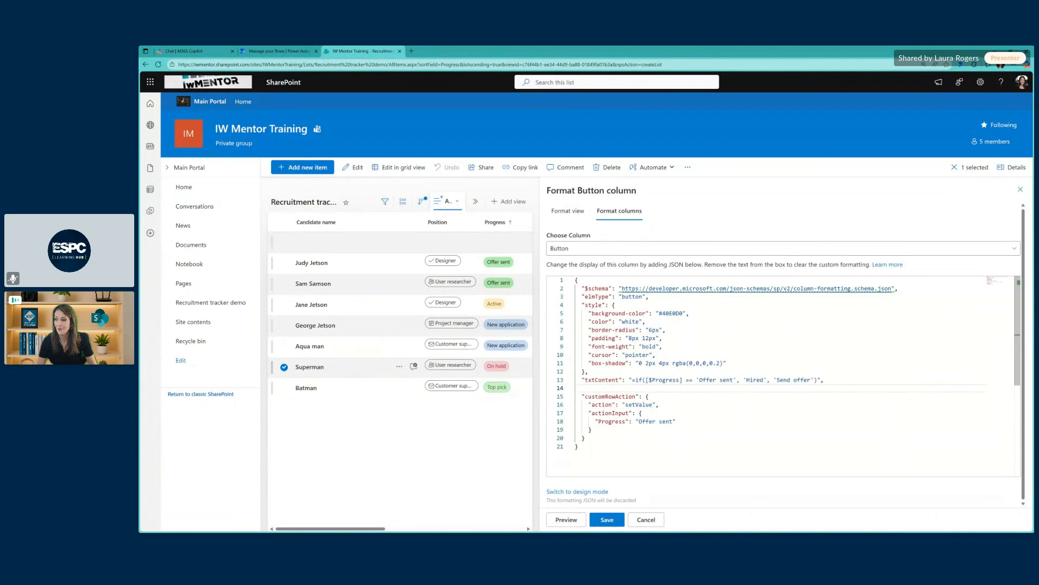
{"action": "double_click", "coordinate": [756, 380]}
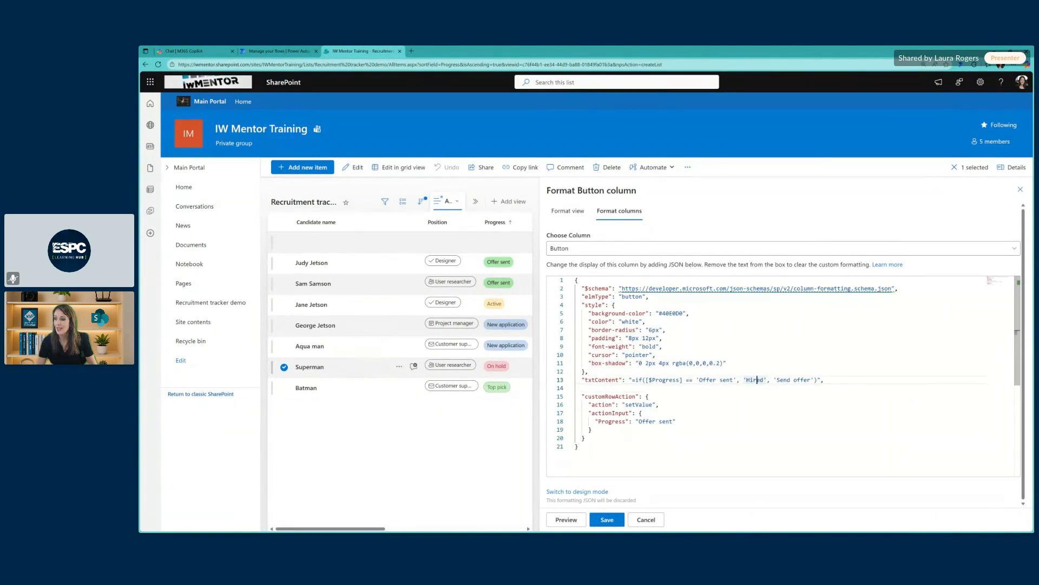
{"action": "left_click", "coordinate": [576, 388]}
{"action": "left_click", "coordinate": [1021, 189]}
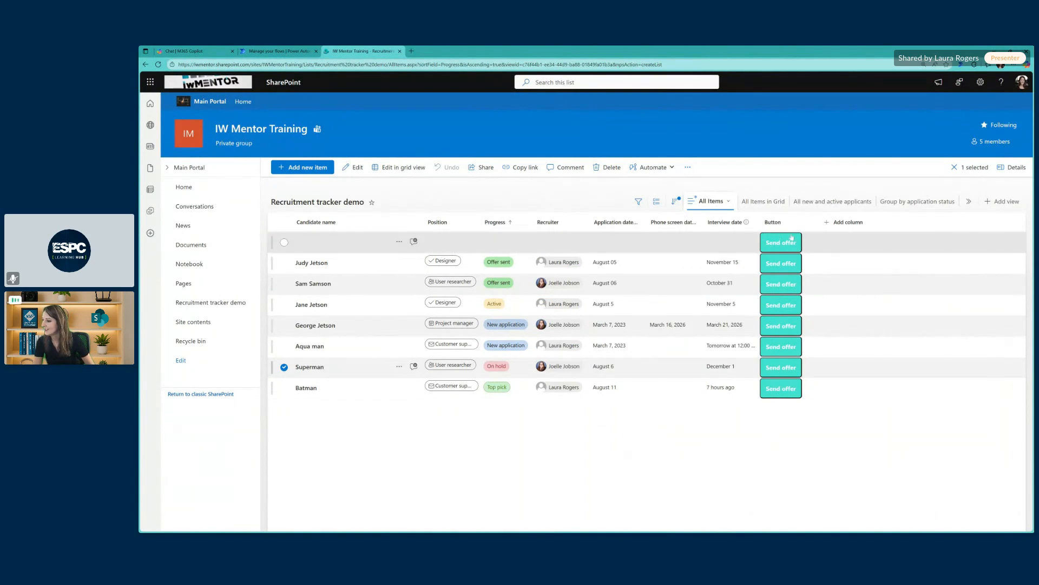
In the Button column's JSON formatting, set txtContent to "=if([$Progress] == 'Offer sent', 'Hired', 'Send offer')" and check the button labels in the list.
{"action": "left_click", "coordinate": [773, 222]}
{"action": "mouse_move", "coordinate": [807, 303]}
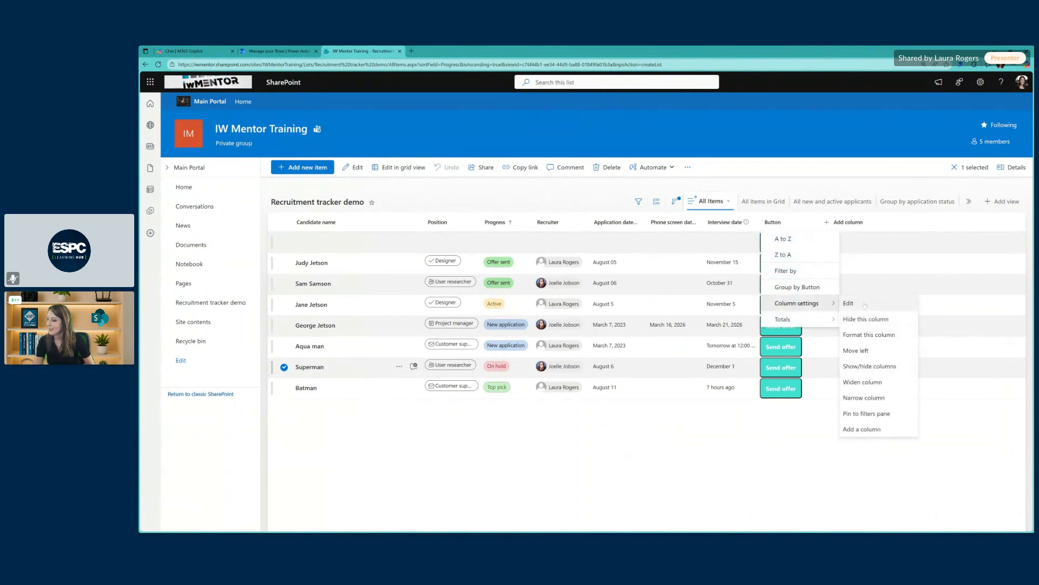
{"action": "left_click", "coordinate": [878, 336]}
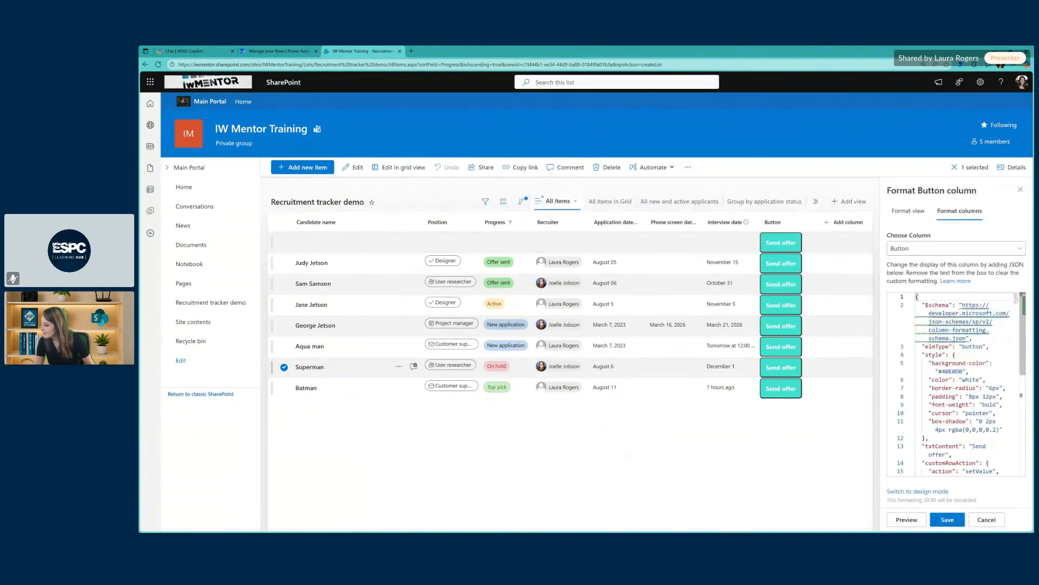
{"action": "left_click_drag", "start_coordinate": [881, 428], "coordinate": [467, 428]}
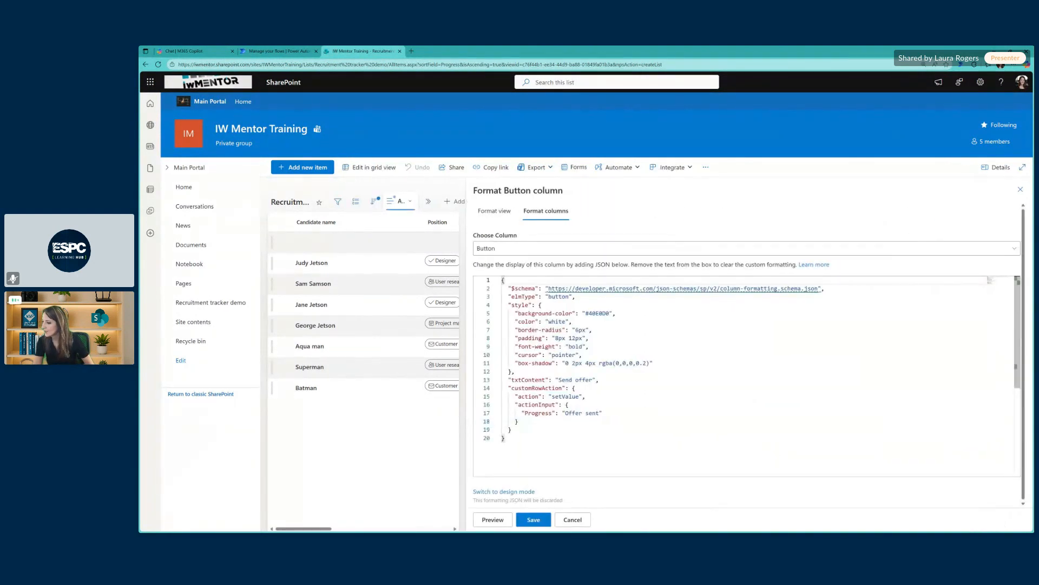
{"action": "left_click", "coordinate": [529, 396]}
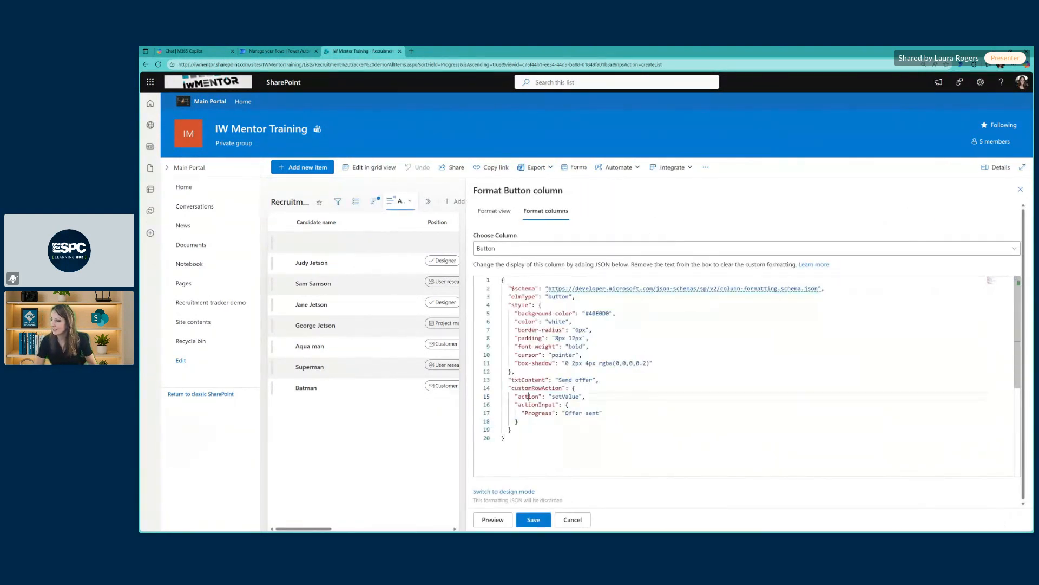
{"action": "left_click_drag", "start_coordinate": [507, 379], "coordinate": [599, 379]}
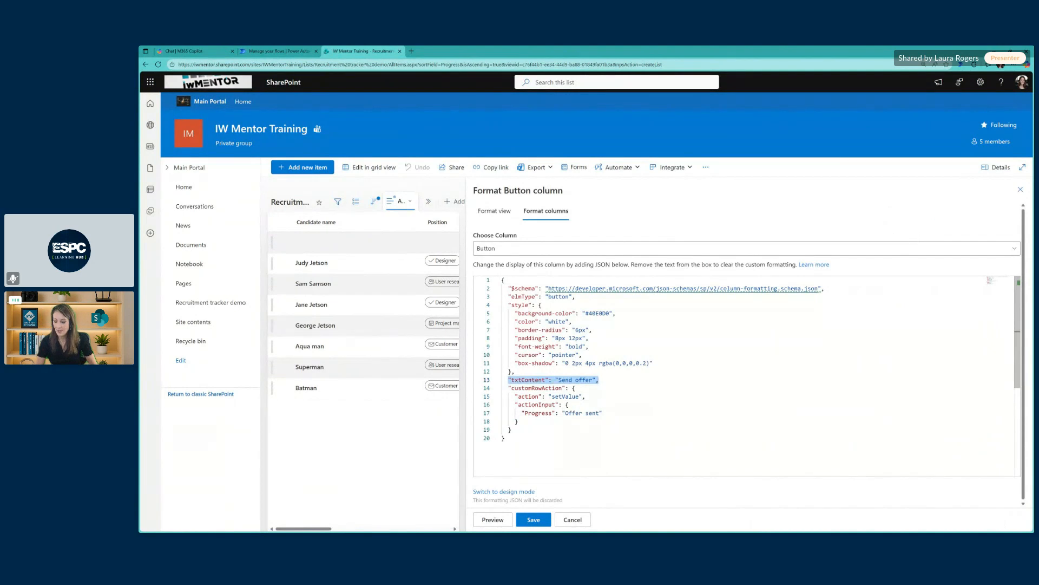
{"action": "type", "text": "\"txtContent\": \"=if([$Progress] == 'Offer sent', 'Hired', 'Send offer')\","}
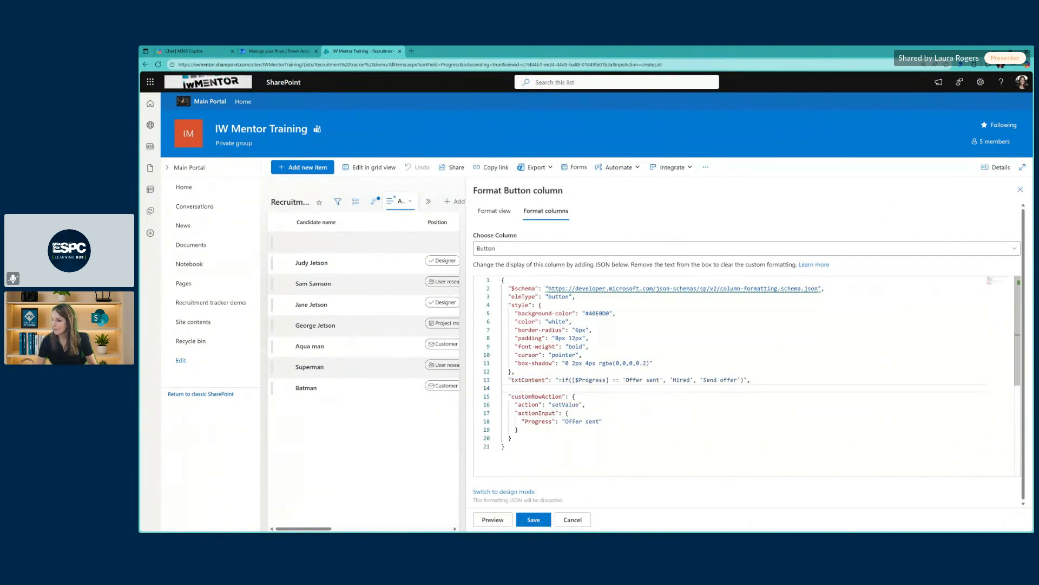
{"action": "left_click_drag", "start_coordinate": [467, 231], "coordinate": [837, 212]}
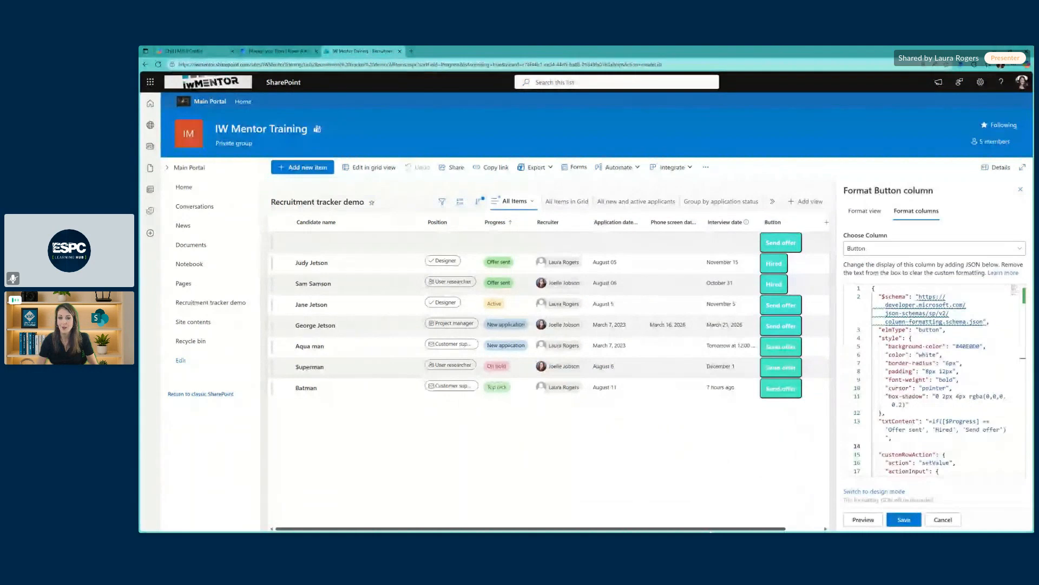
{"action": "scroll", "coordinate": [550, 325], "scroll_direction": "right", "scroll_amount": 2}
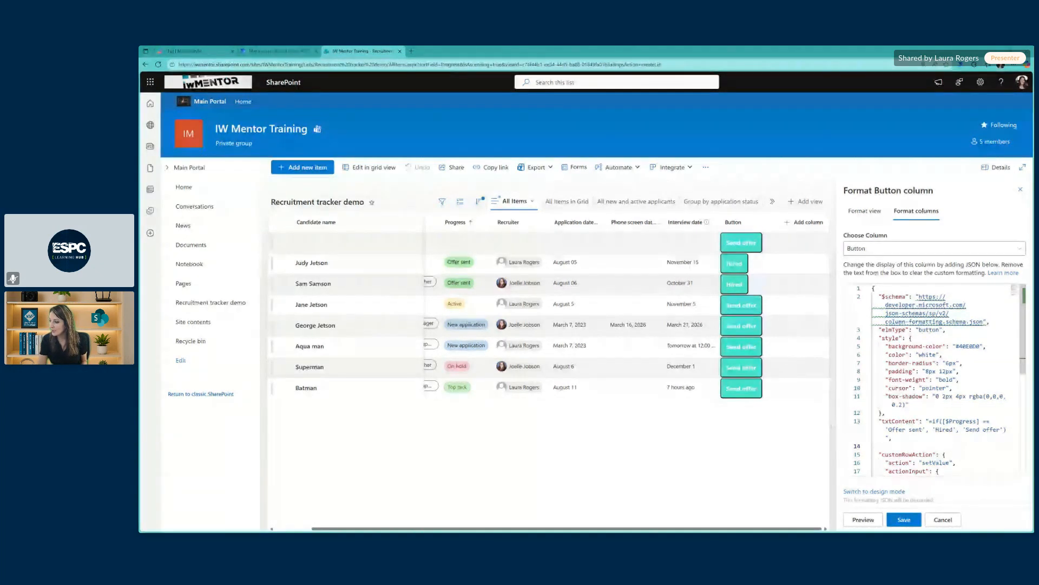
Below box-shadow in the style block, add "display": "=if([$Progress] == 'Offer sent', 'none', 'inline-block')" and check the list's buttons.
{"action": "left_click_drag", "start_coordinate": [833, 426], "coordinate": [531, 426]}
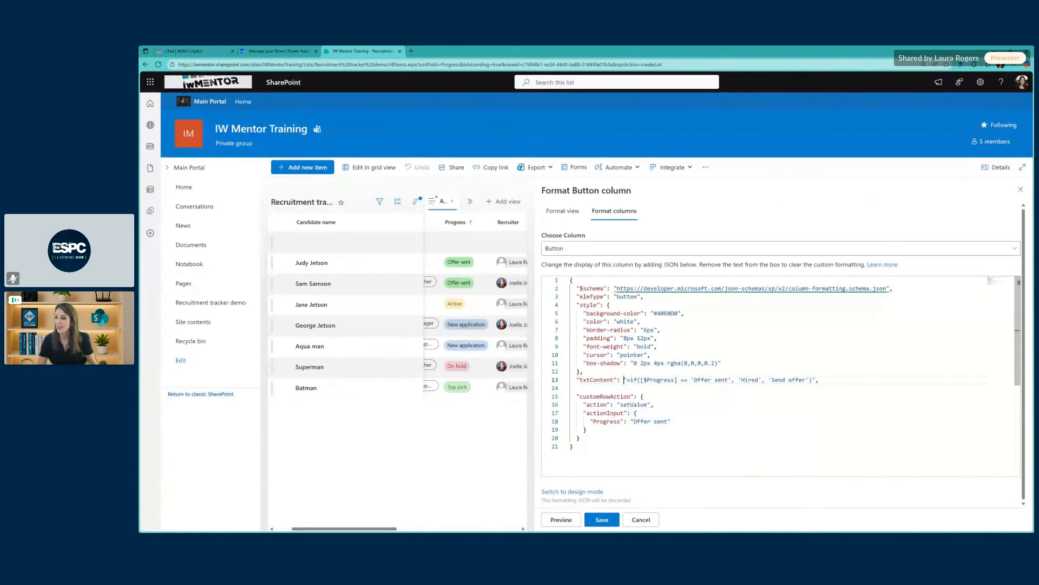
{"action": "left_click", "coordinate": [722, 363]}
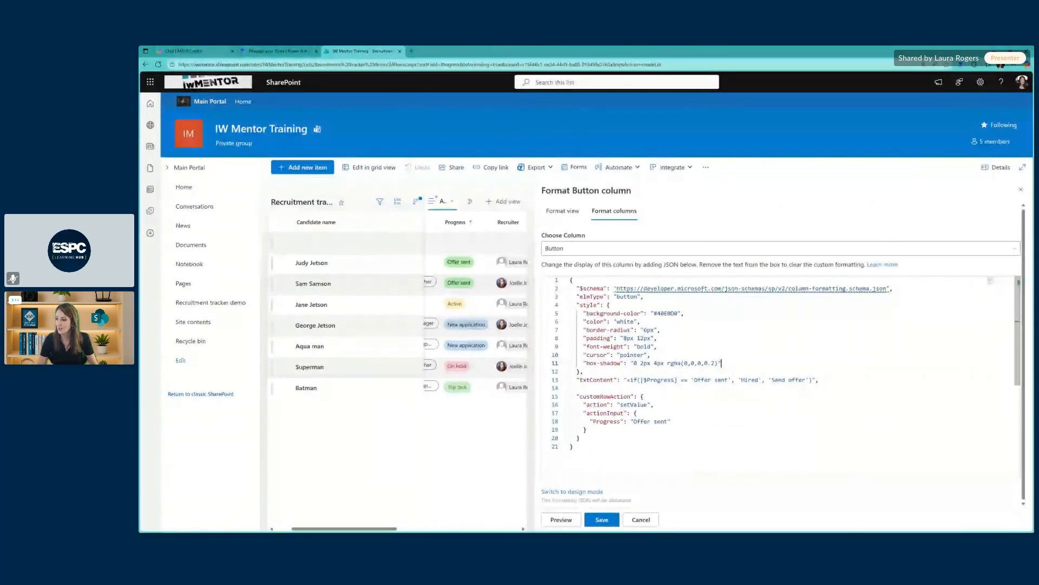
{"action": "type", "text": ","}
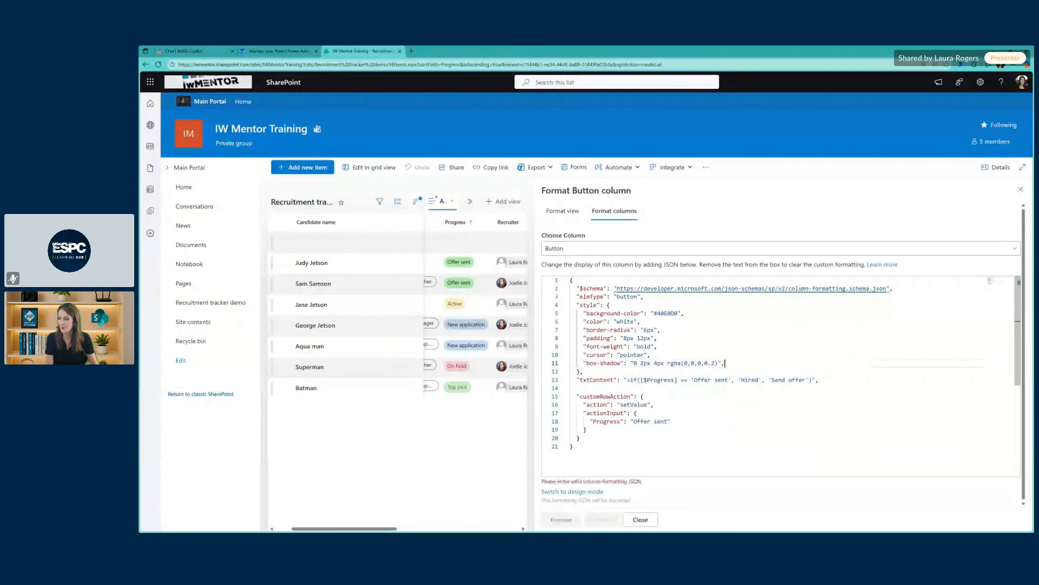
{"action": "key", "text": "Return"}
{"action": "type", "text": "\"display\": \"=if([$Progress] == 'Offer sent', 'none', 'inline-block')\""}
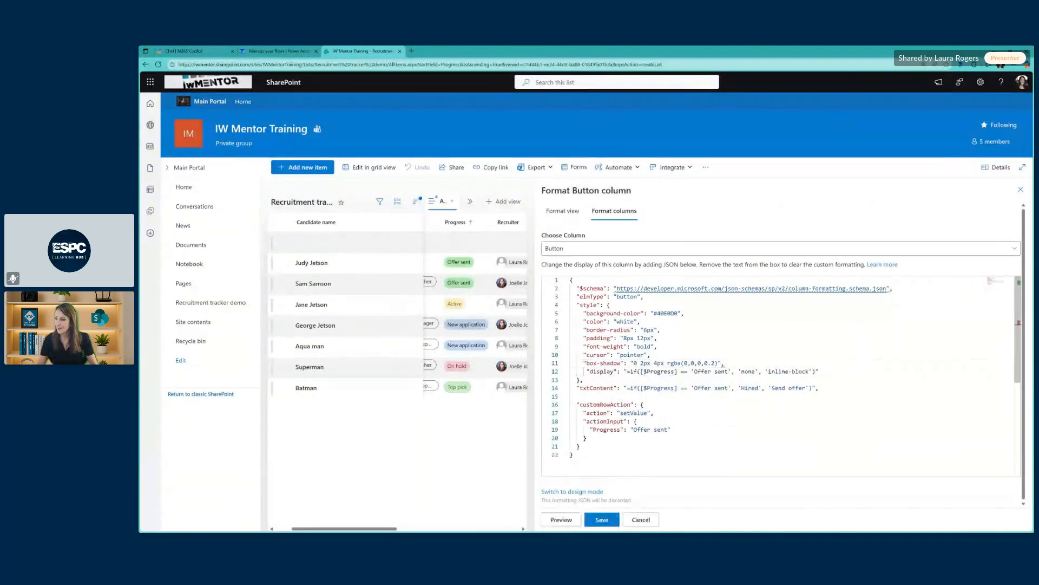
{"action": "left_click", "coordinate": [587, 372]}
{"action": "key", "text": "BackSpace"}
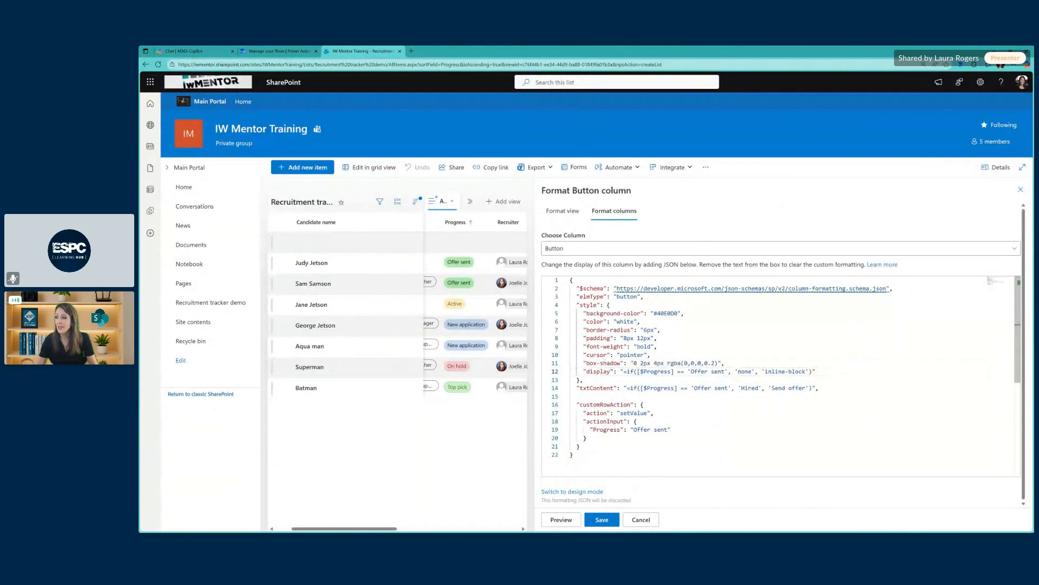
{"action": "left_click", "coordinate": [729, 371]}
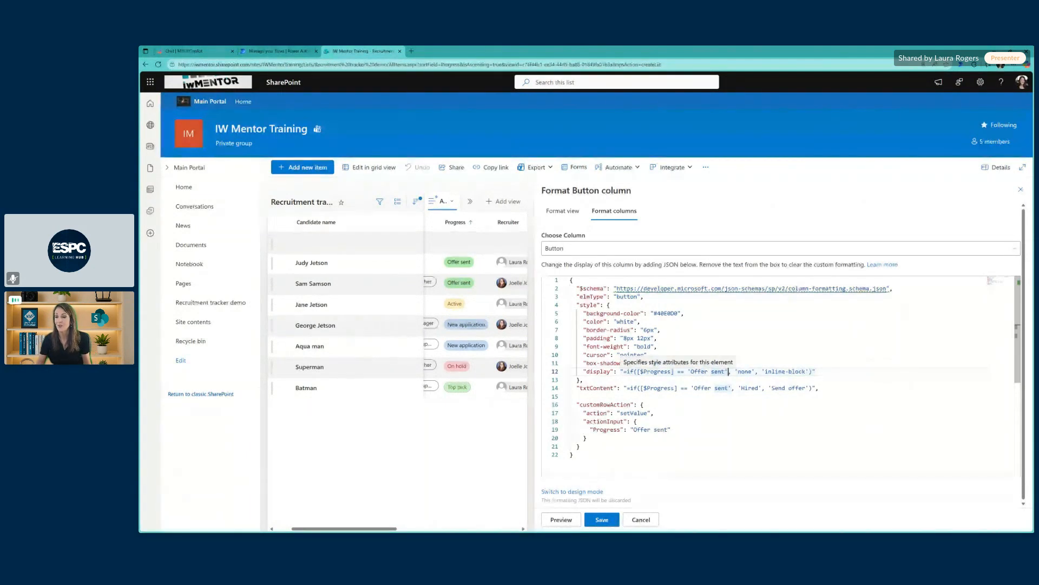
{"action": "left_click", "coordinate": [729, 371]}
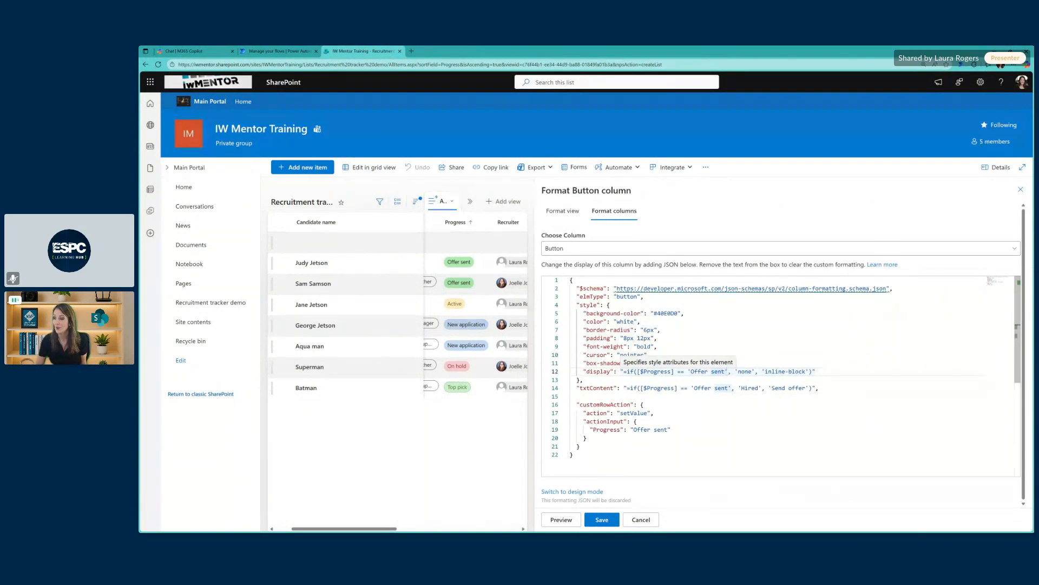
{"action": "left_click_drag", "start_coordinate": [534, 395], "coordinate": [879, 374]}
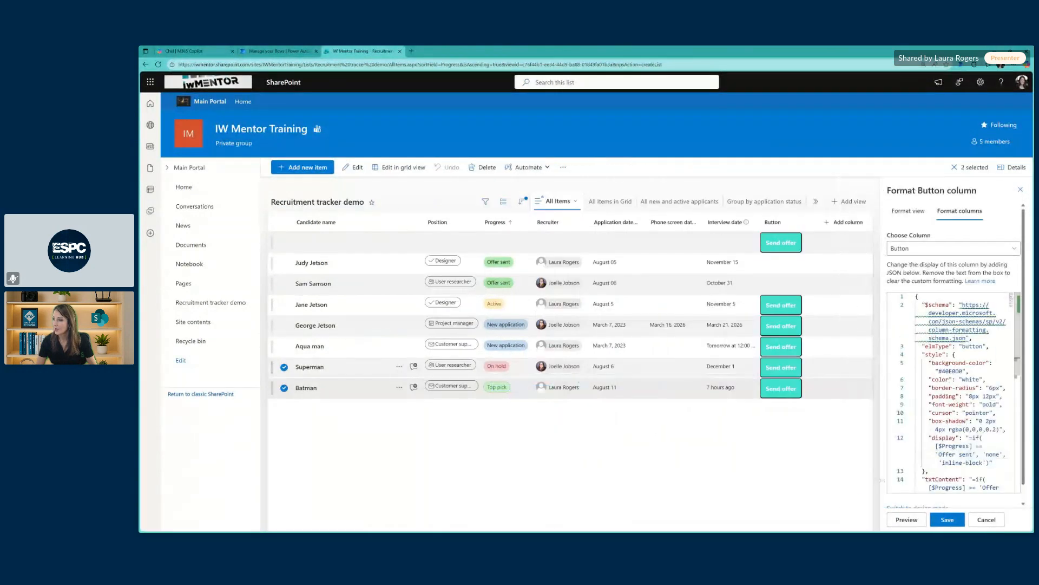
Save the Button column formatting, close it, and use Send offer on the customer support candidate marked New application.
{"action": "left_click", "coordinate": [779, 489]}
{"action": "left_click", "coordinate": [947, 519]}
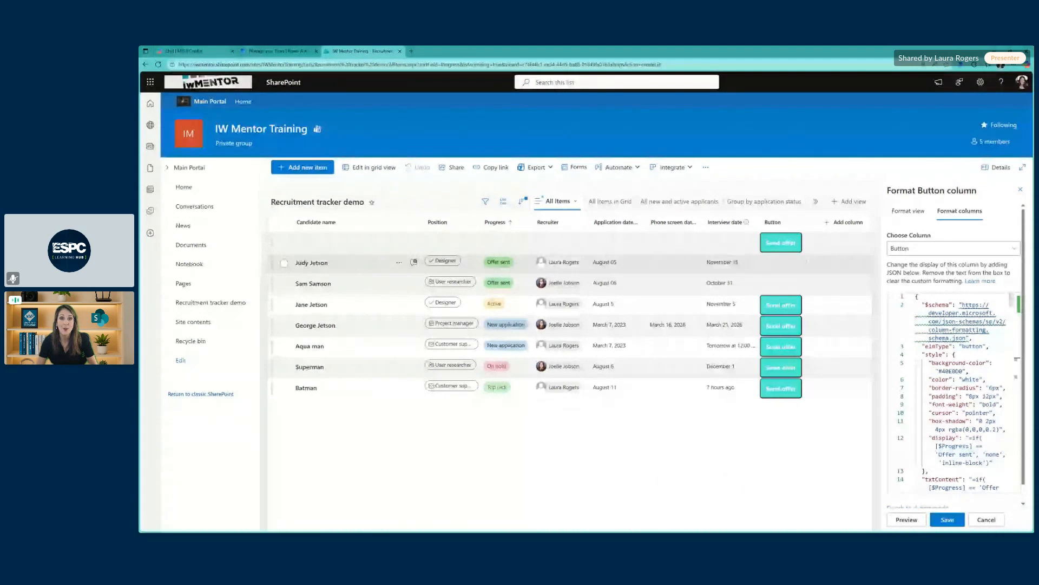
{"action": "left_click", "coordinate": [1020, 189]}
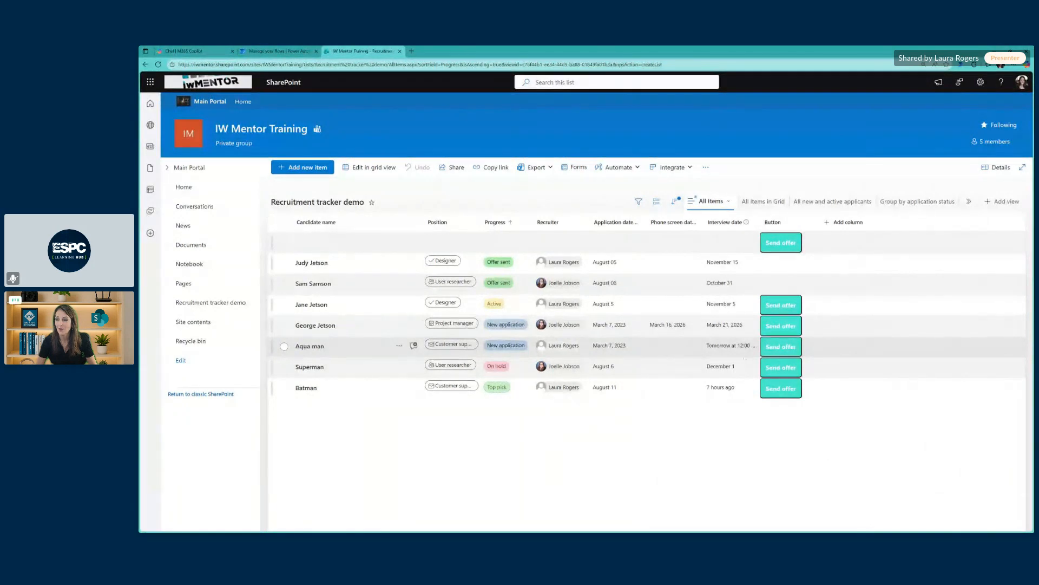
{"action": "left_click", "coordinate": [783, 350]}
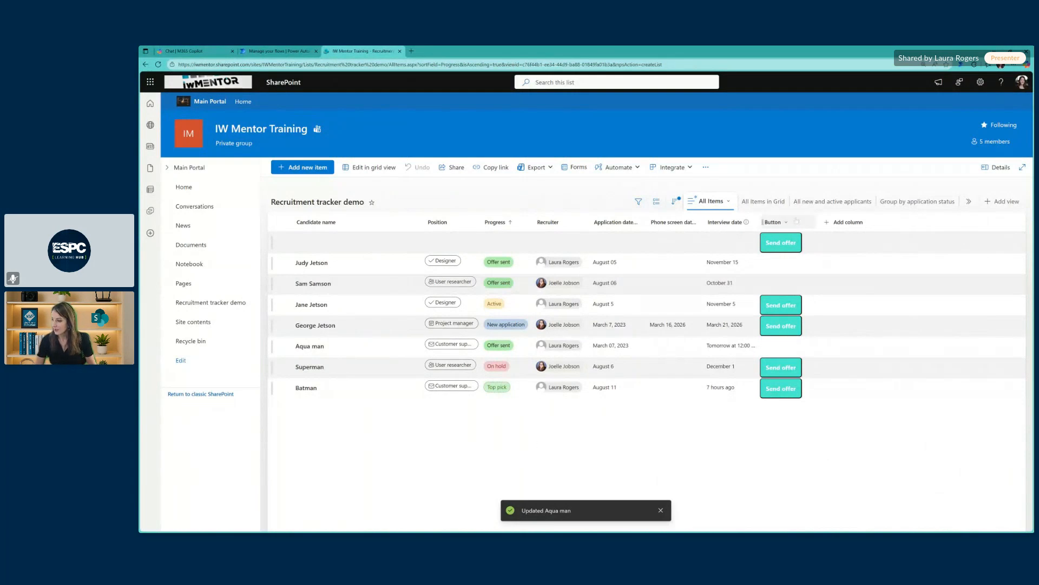
{"action": "left_click", "coordinate": [768, 222]}
{"action": "mouse_move", "coordinate": [784, 305]}
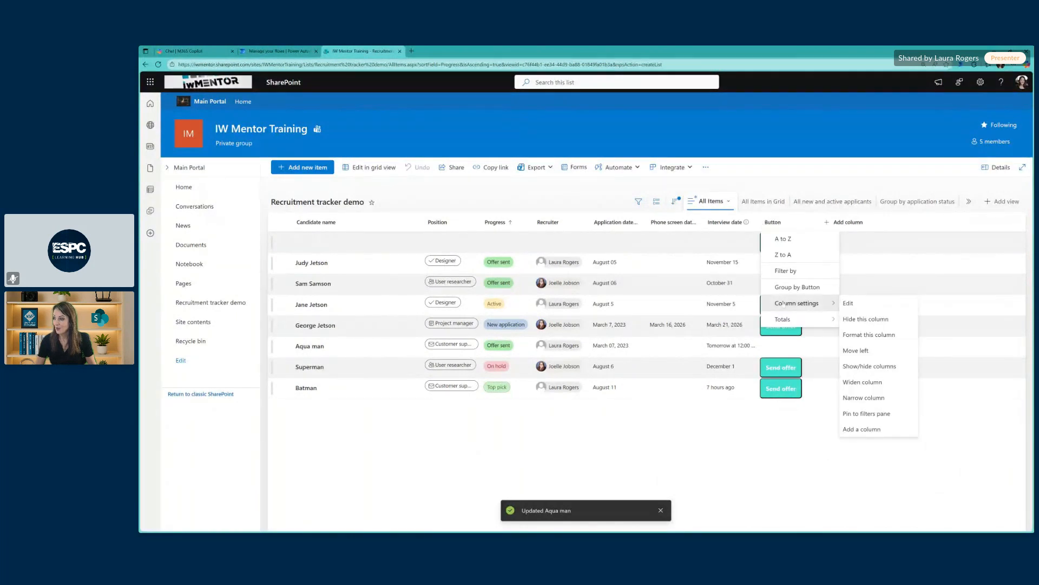
{"action": "left_click", "coordinate": [437, 441]}
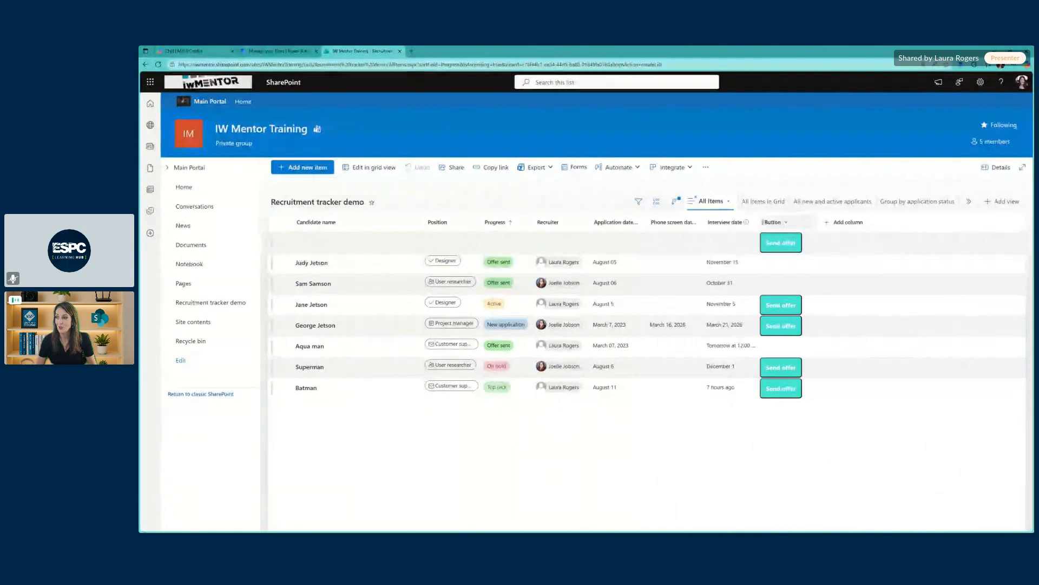
Reopen the Button column's JSON formatting and examine the display and txtContent conditions based on Progress.
{"action": "left_click", "coordinate": [775, 222]}
{"action": "mouse_move", "coordinate": [798, 304]}
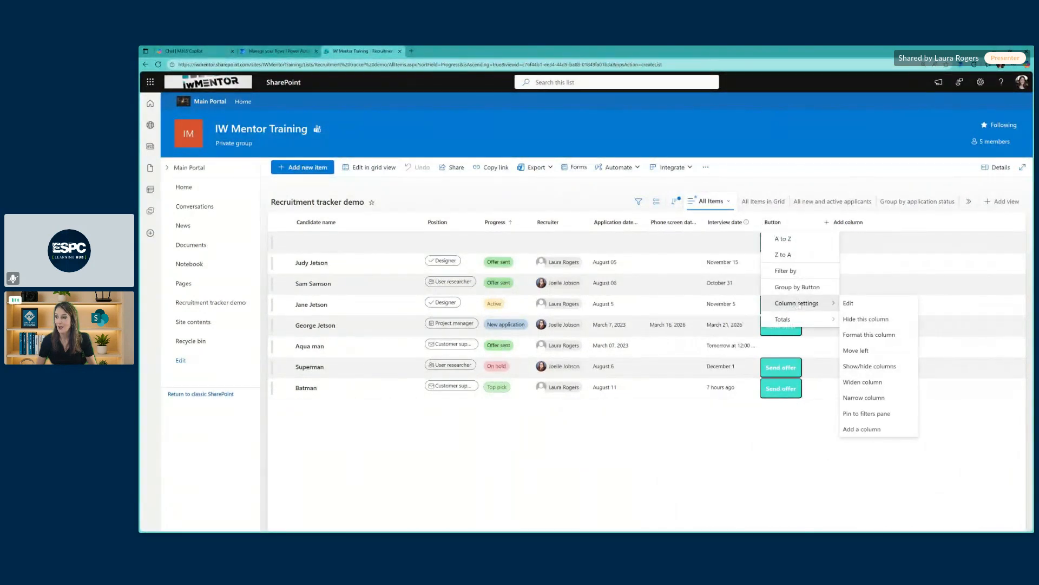
{"action": "left_click", "coordinate": [868, 335]}
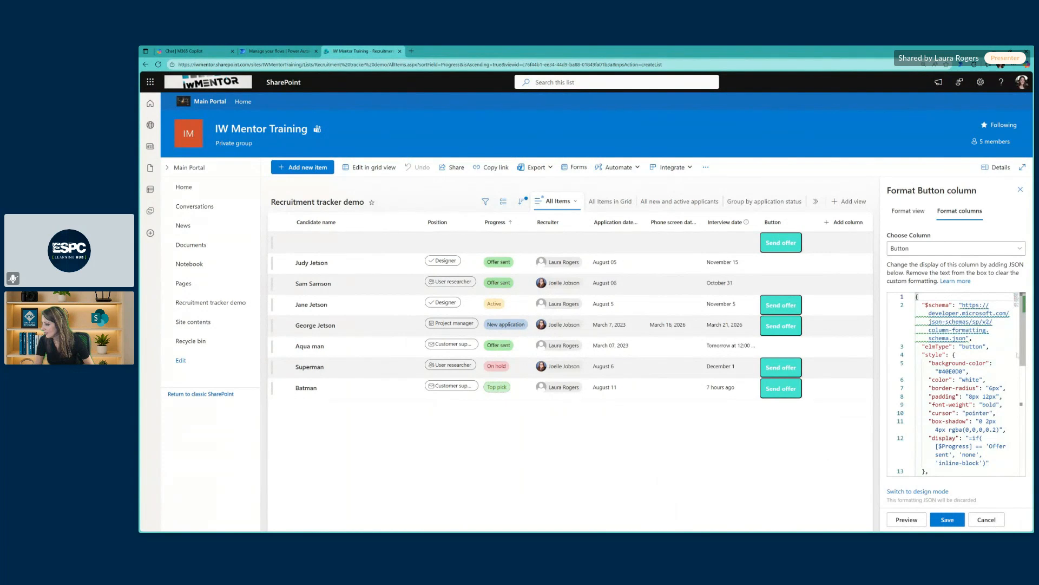
{"action": "scroll", "coordinate": [1024, 347], "scroll_direction": "down", "scroll_amount": 2}
{"action": "scroll", "coordinate": [1026, 337], "scroll_direction": "up", "scroll_amount": 1}
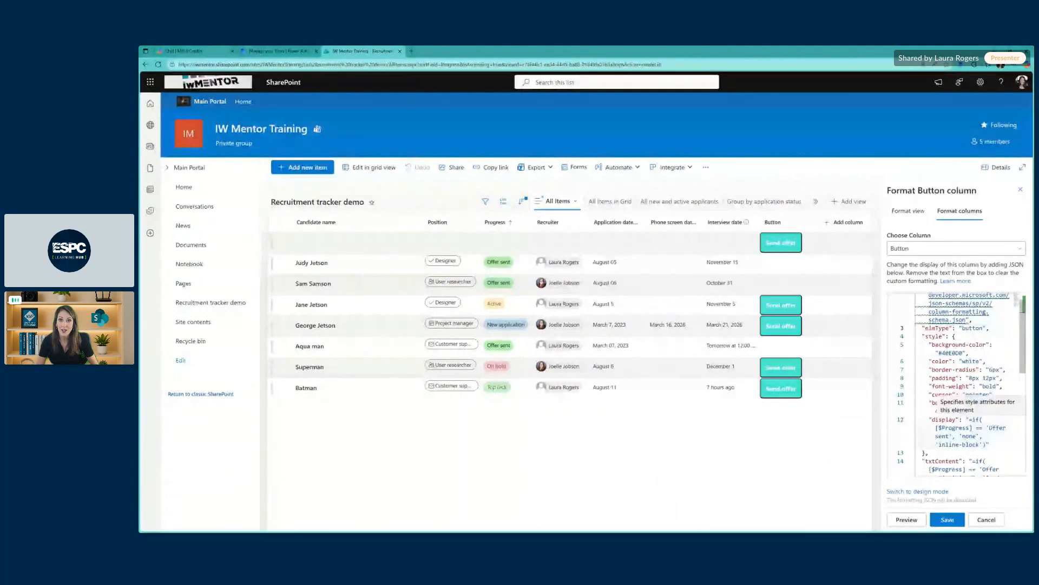
{"action": "scroll", "coordinate": [955, 384], "scroll_direction": "down", "scroll_amount": 3}
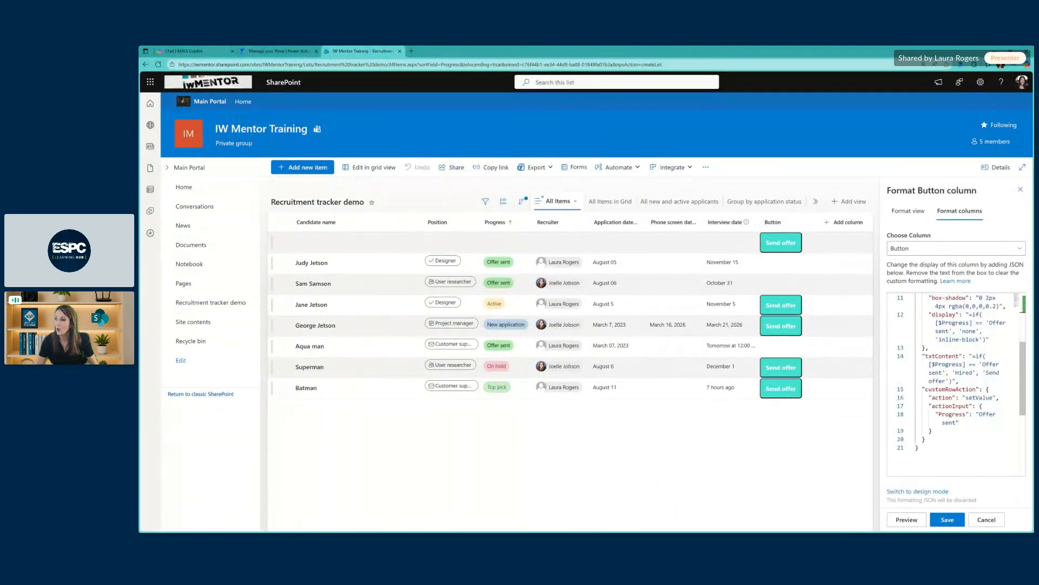
{"action": "left_click_drag", "start_coordinate": [919, 314], "coordinate": [939, 363]}
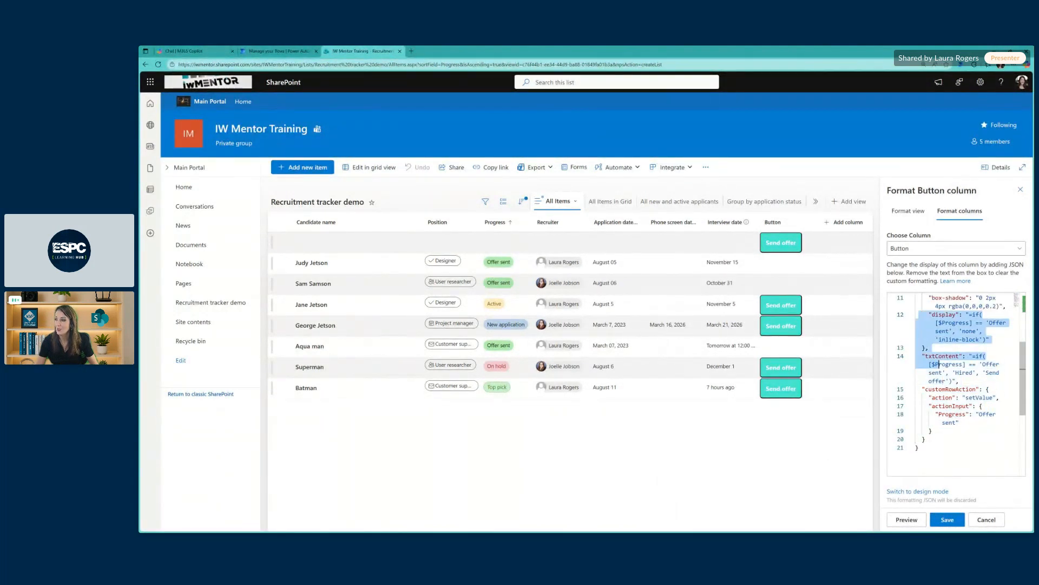
Close the Button column formatting without changes, reopen its JSON code, and widen the formatting pane for easier editing.
{"action": "left_click", "coordinate": [937, 351]}
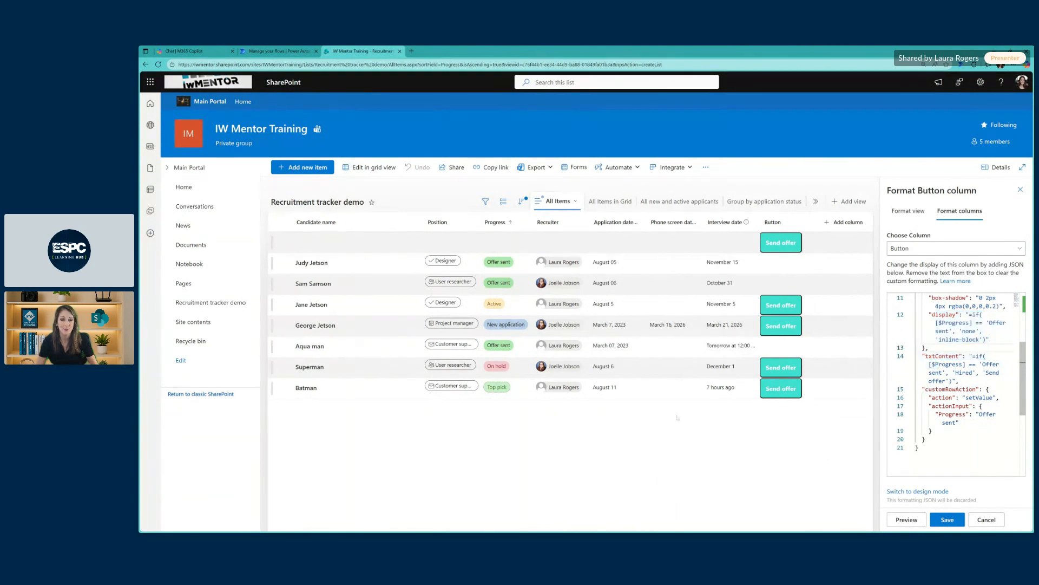
{"action": "left_click", "coordinate": [1020, 189]}
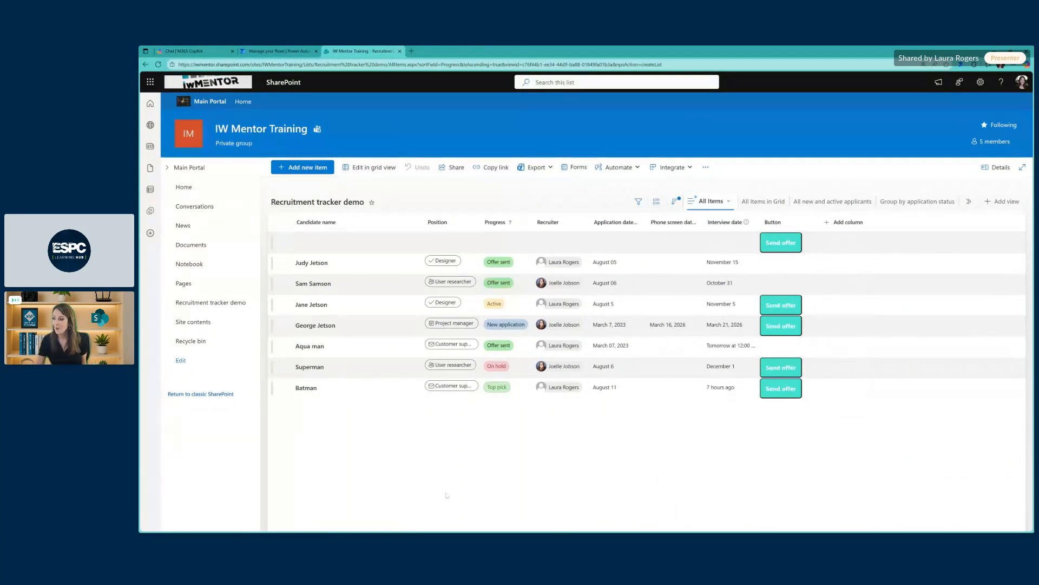
{"action": "left_click", "coordinate": [778, 222]}
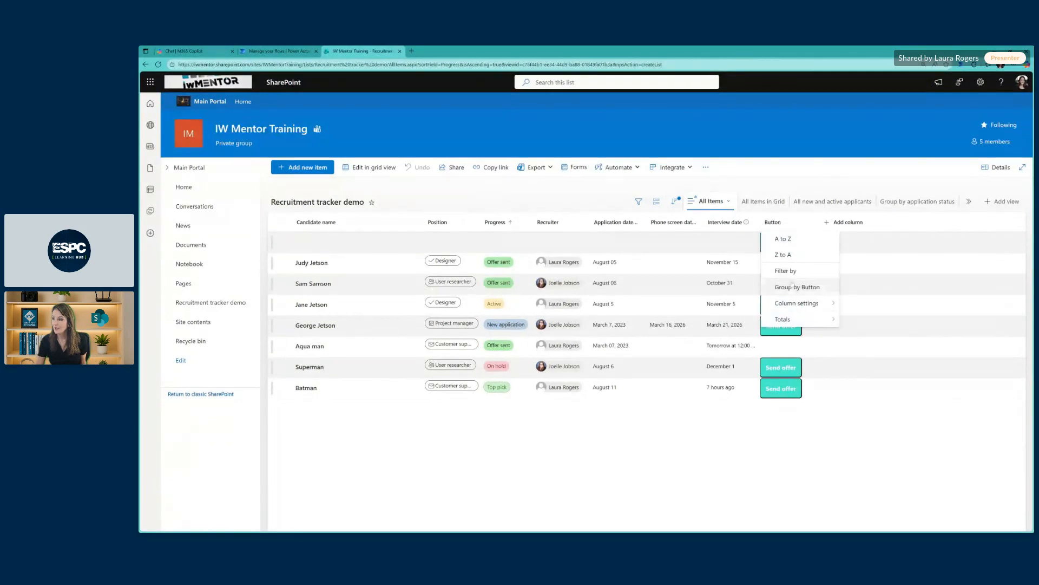
{"action": "mouse_move", "coordinate": [792, 305]}
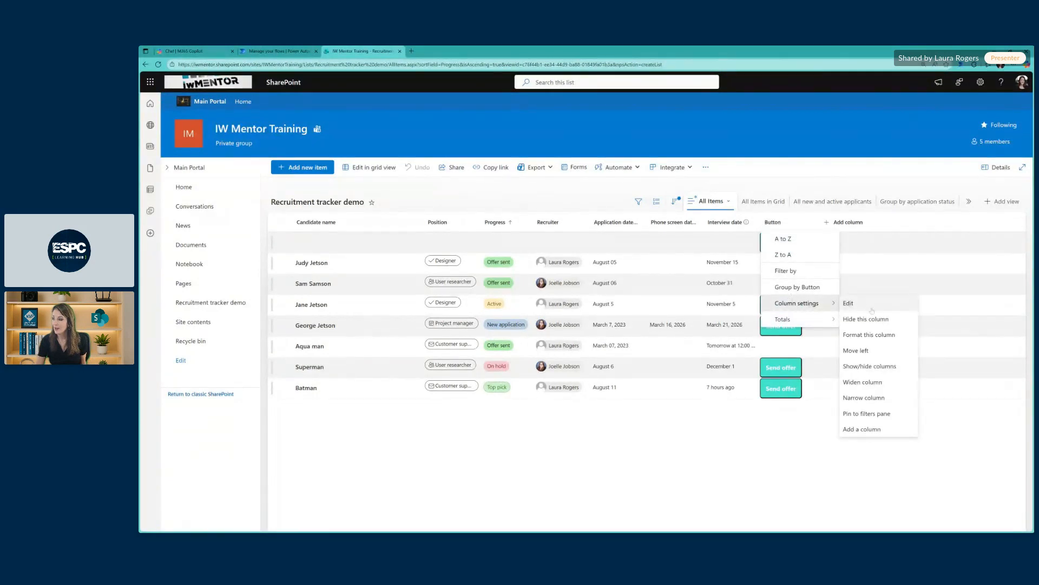
{"action": "left_click", "coordinate": [869, 334]}
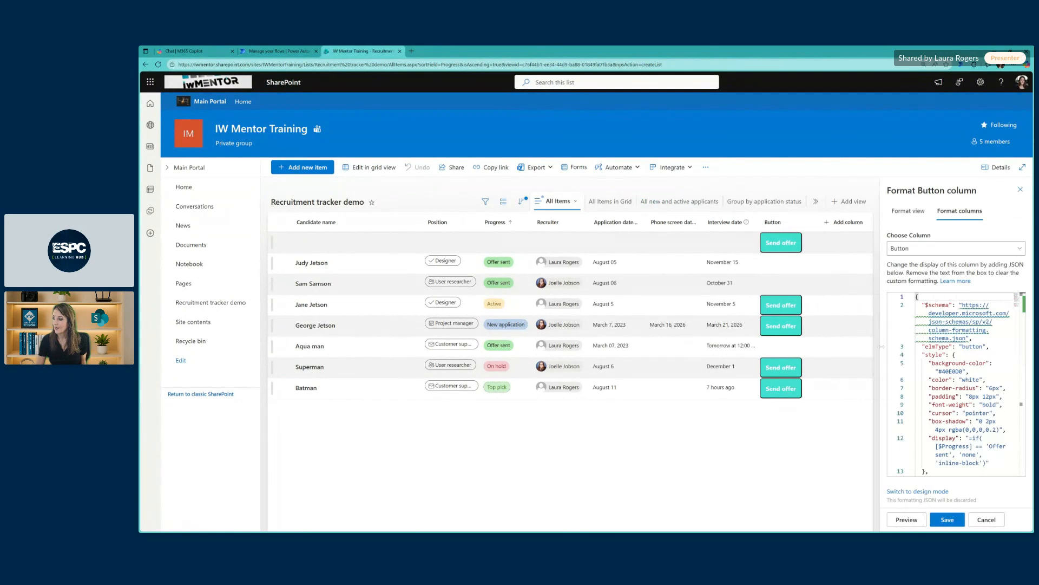
{"action": "left_click_drag", "start_coordinate": [879, 348], "coordinate": [510, 346]}
In customRowAction's actionInput, insert =if([$Progress] == 'Active', in front of the Progress value "Offer sent".
{"action": "left_click", "coordinate": [569, 421]}
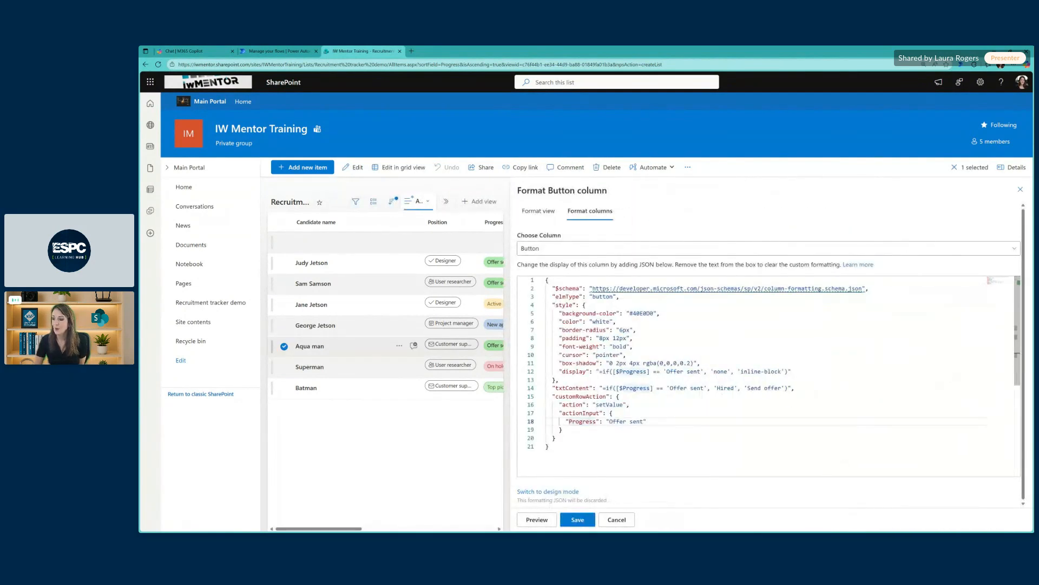
{"action": "left_click", "coordinate": [616, 421]}
{"action": "left_click", "coordinate": [607, 421]}
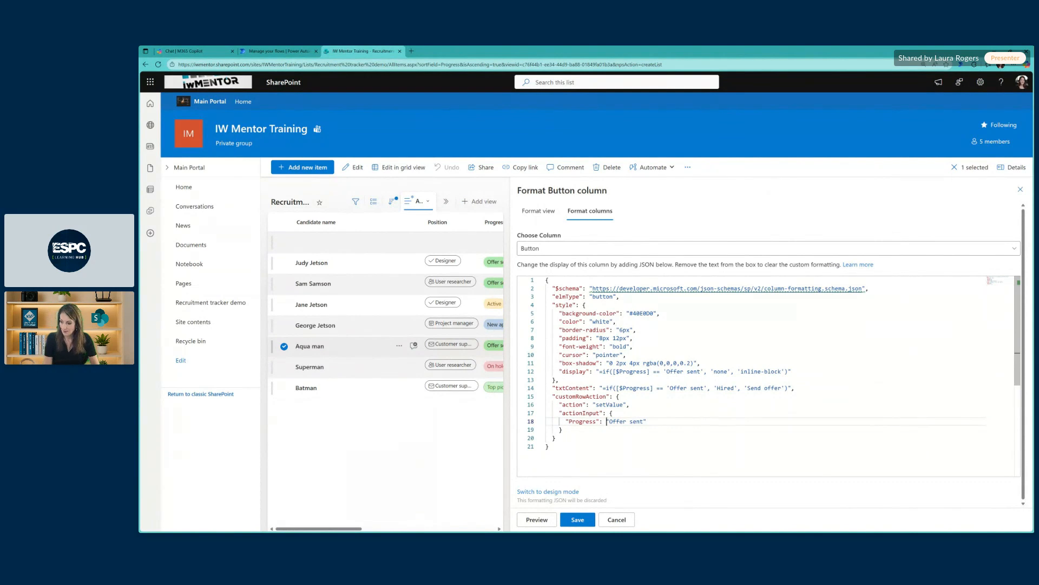
{"action": "type", "text": "=if"}
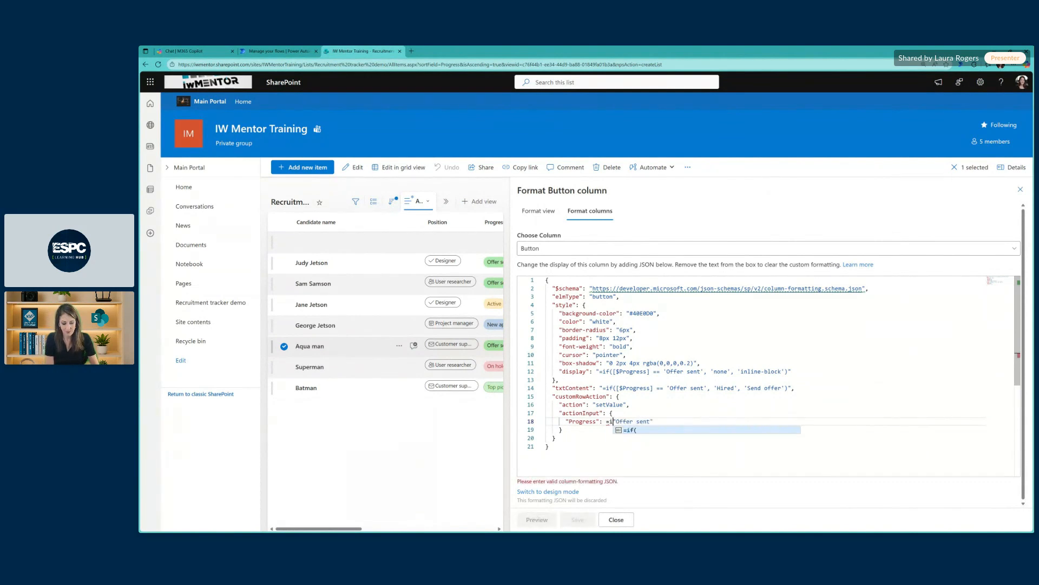
{"action": "type", "text": "("}
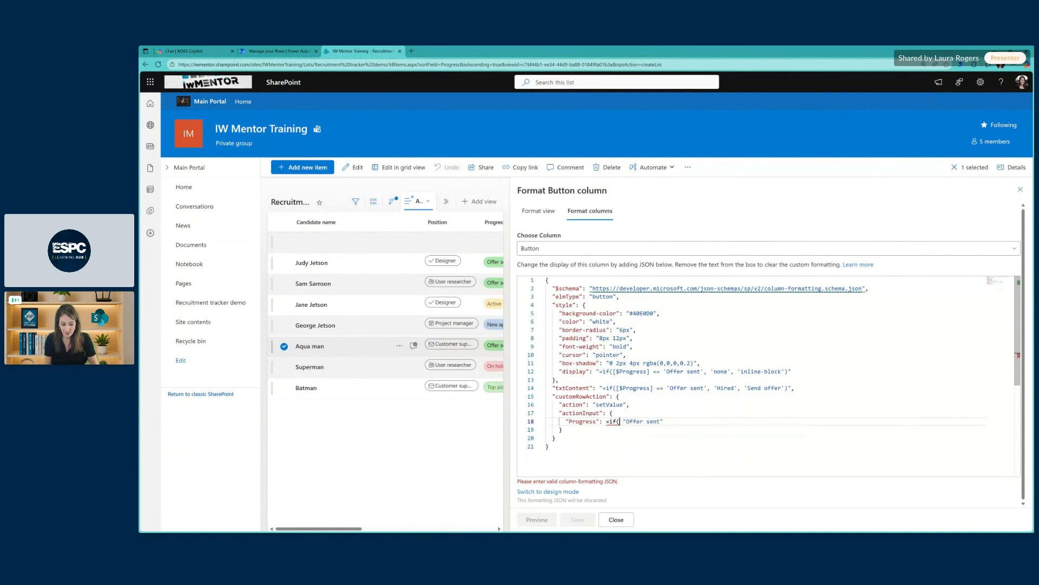
{"action": "type", "text": " ["}
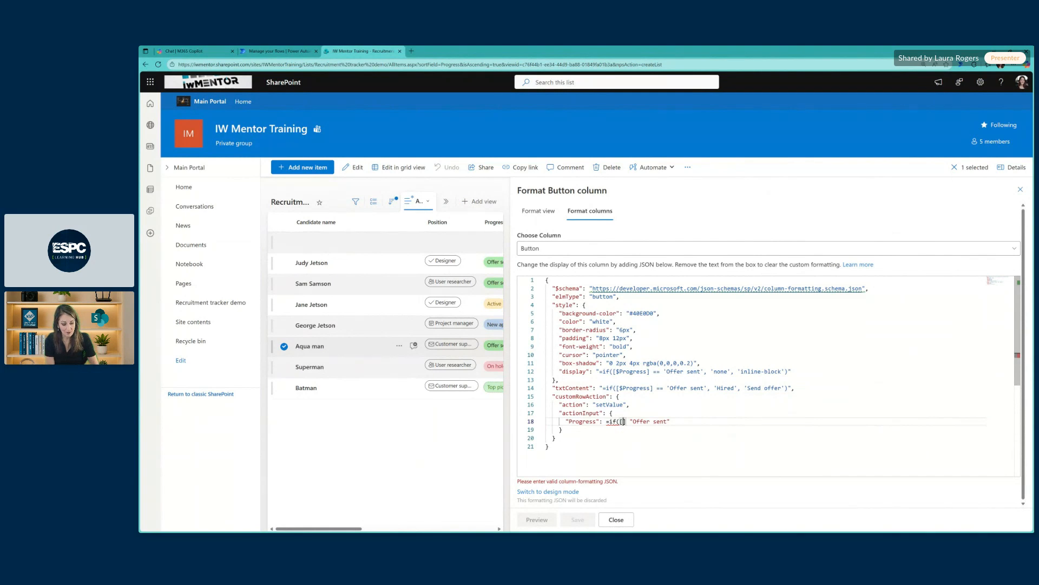
{"action": "type", "text": "$Prog"}
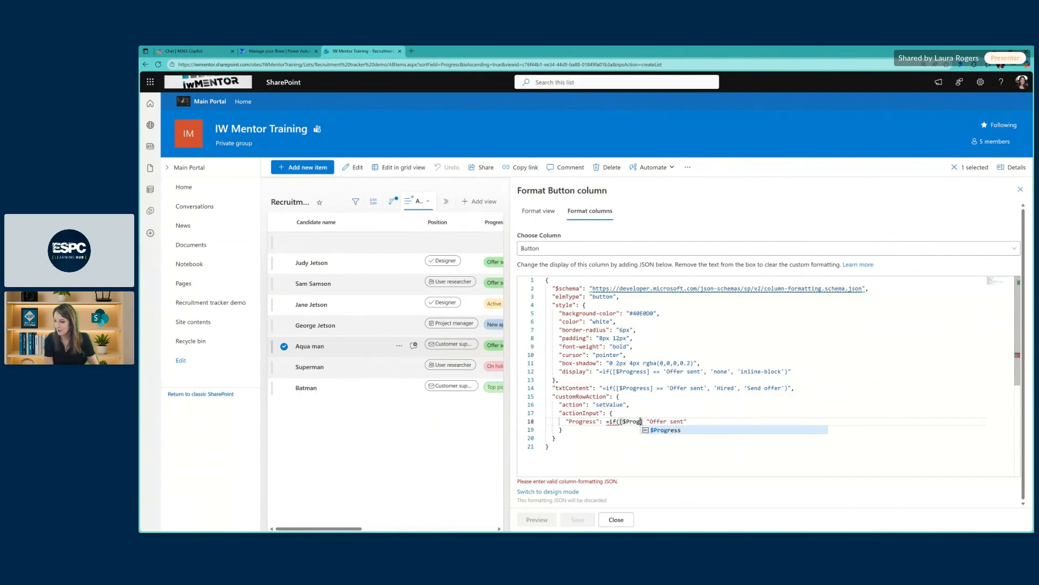
{"action": "key", "text": "Return"}
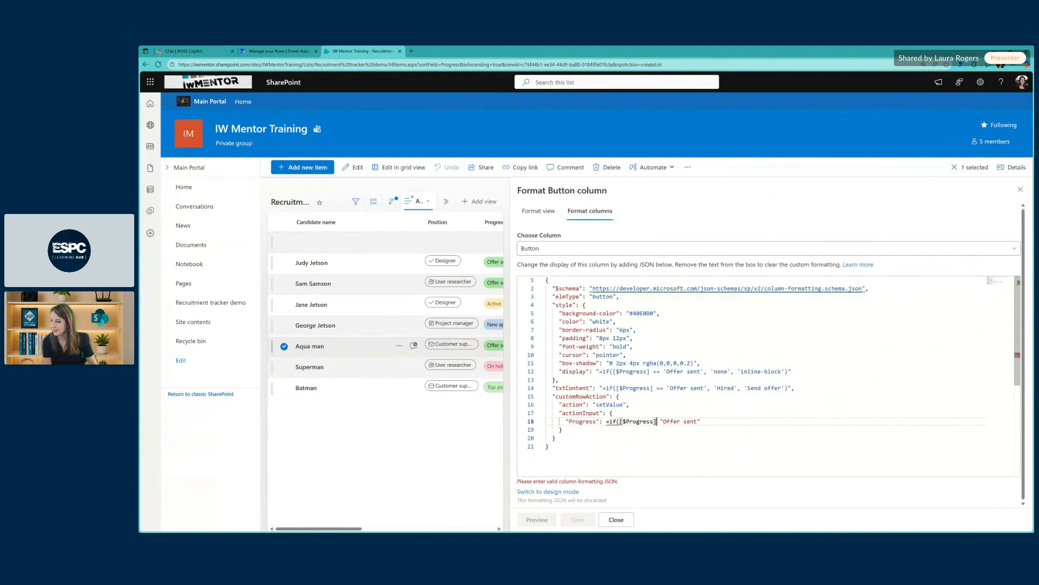
{"action": "type", "text": "=="}
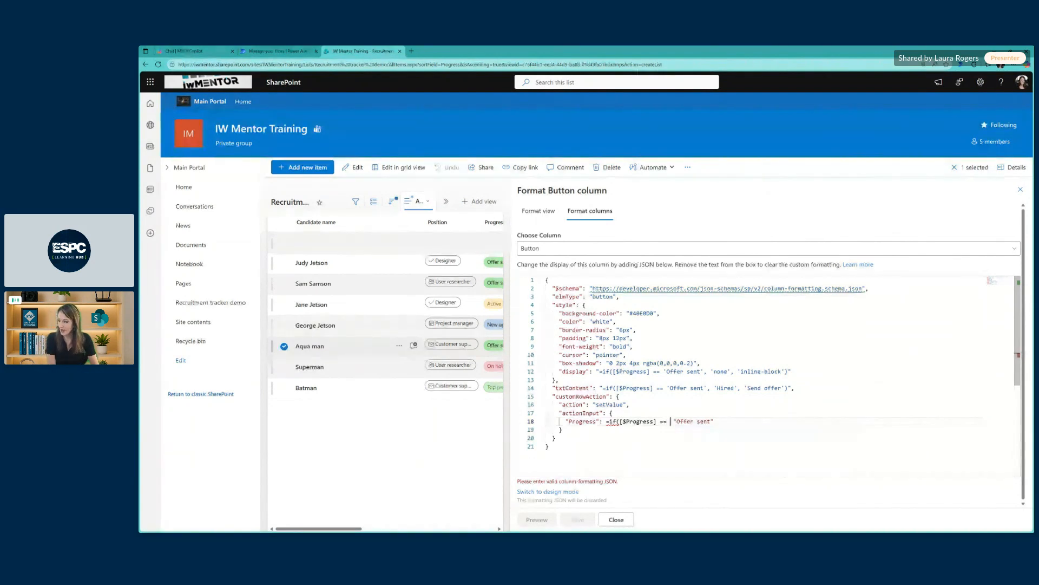
{"action": "type", "text": " '"}
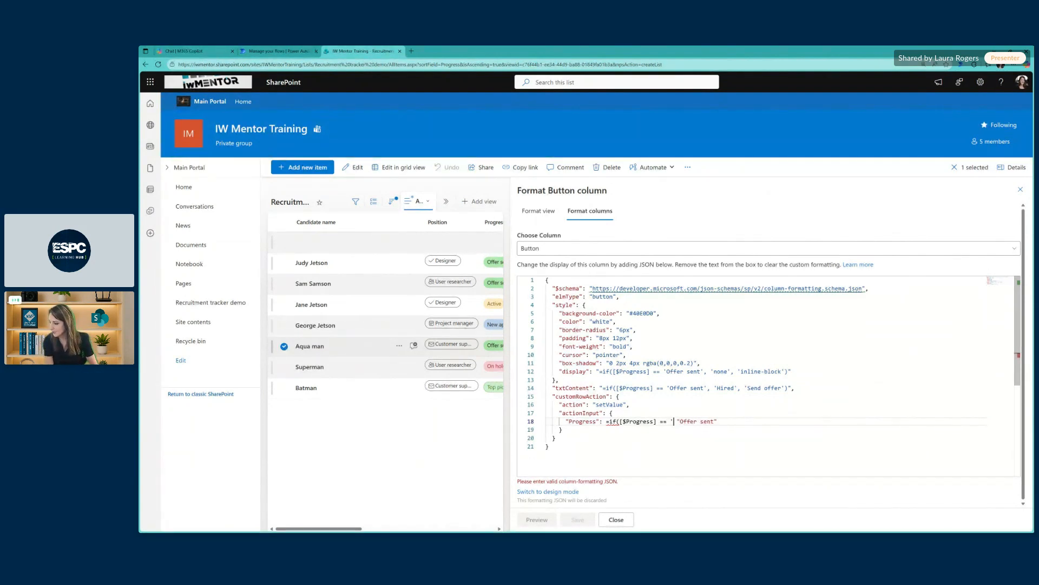
{"action": "type", "text": "Active'"}
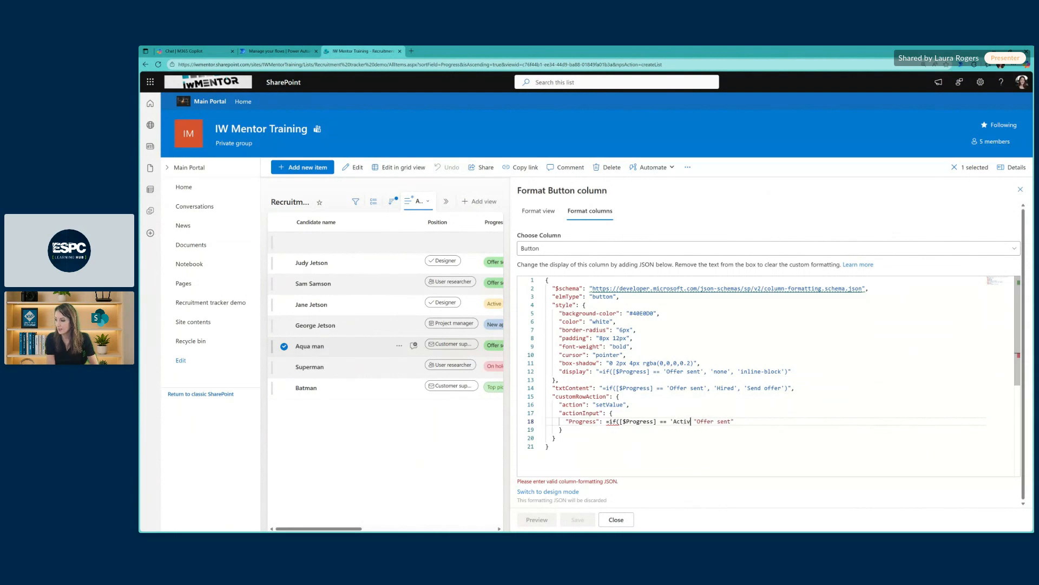
{"action": "type", "text": ","}
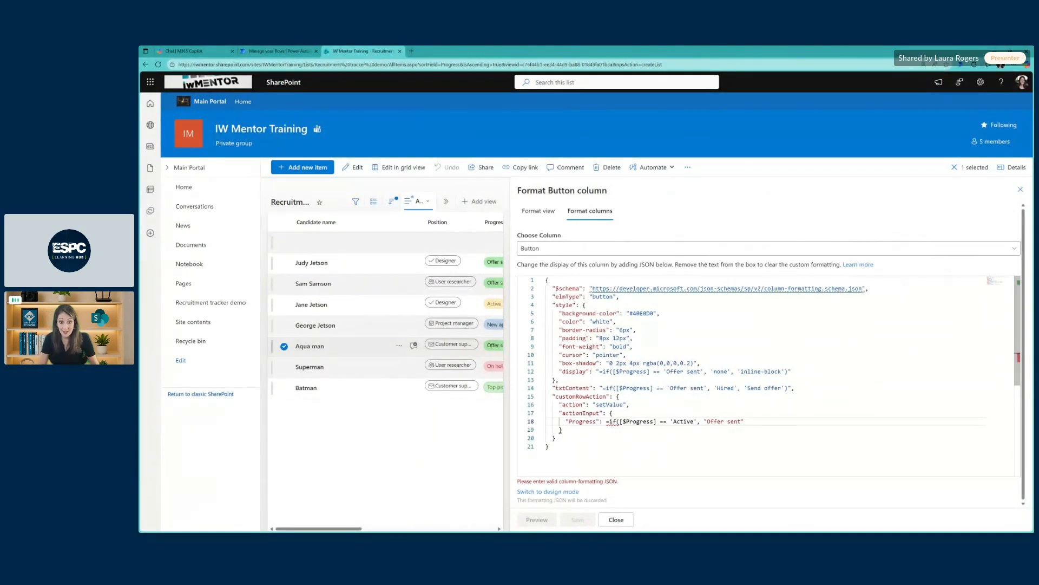
Put 'Offer sent' in single quotes in the Progress expression and add 'Hired' as the otherwise value, closing the parenthesis.
{"action": "key", "text": "Delete"}
{"action": "type", "text": "'"}
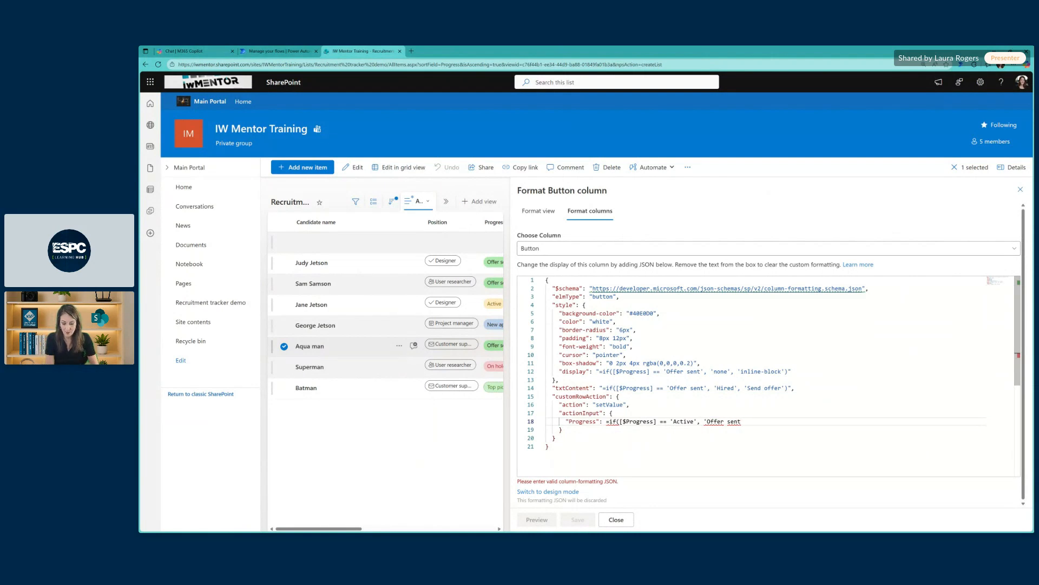
{"action": "type", "text": ","}
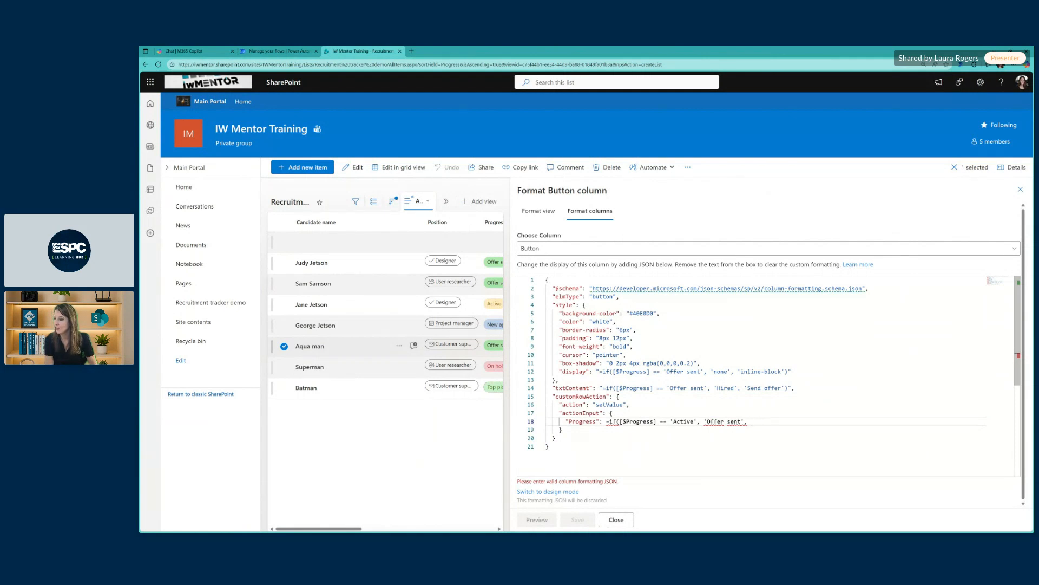
{"action": "type", "text": "'"}
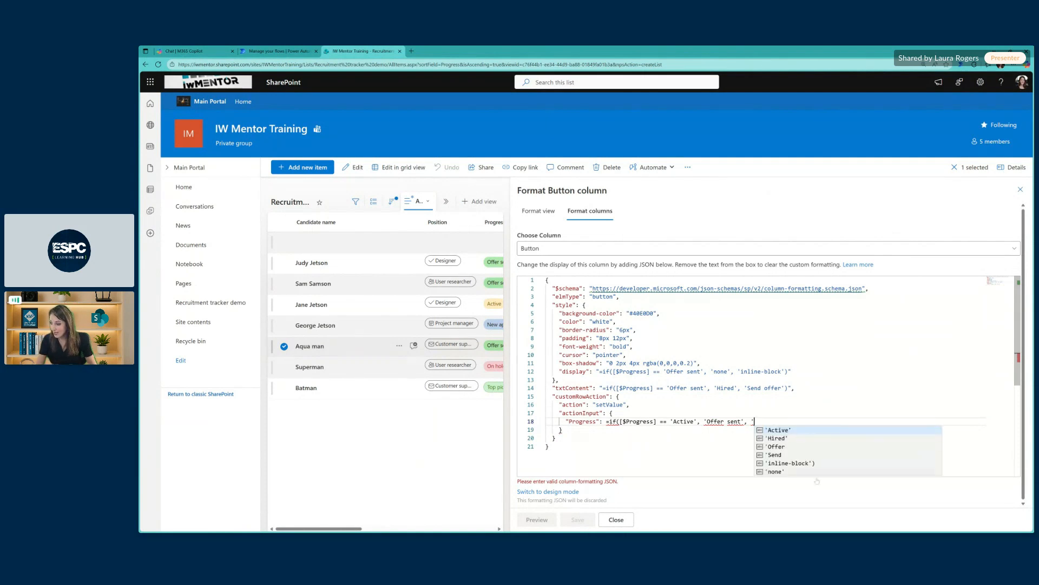
{"action": "left_click", "coordinate": [783, 438]}
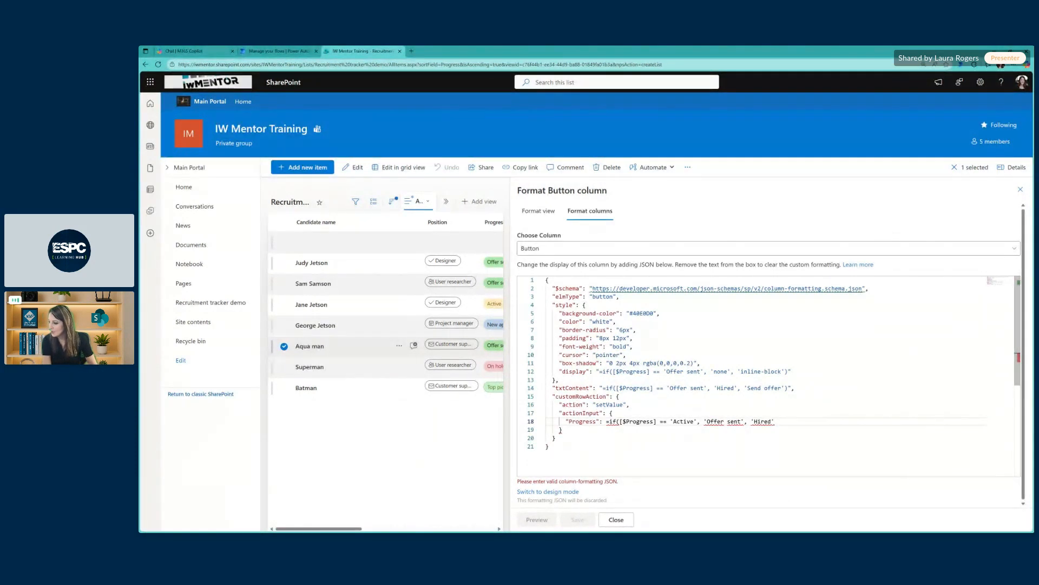
{"action": "type", "text": "),"}
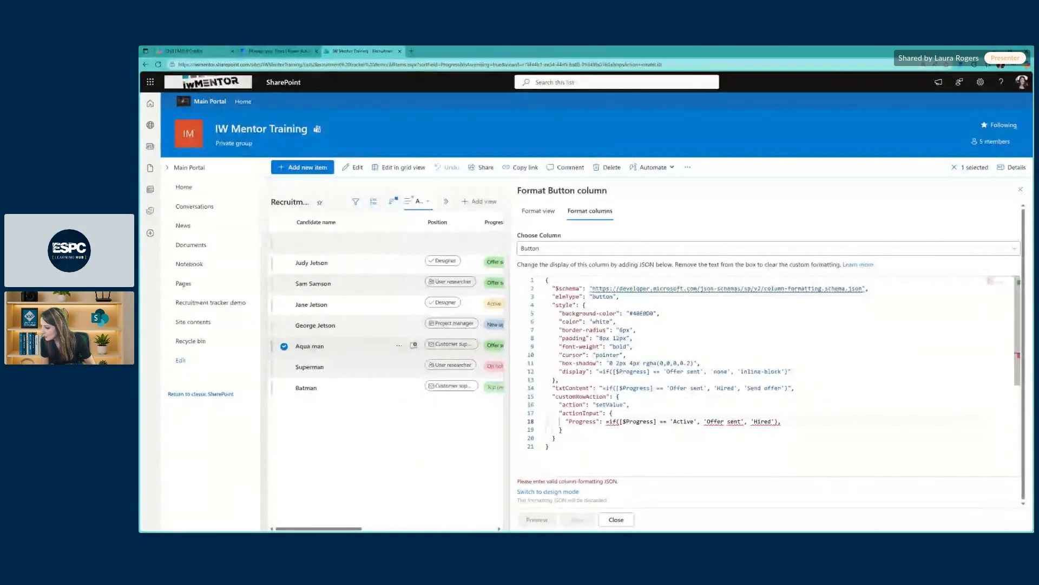
Enclose the whole Progress if expression in double quotes and remove the surplus quotes and trailing comma.
{"action": "key", "text": "Left"}
{"action": "type", "text": "\""}
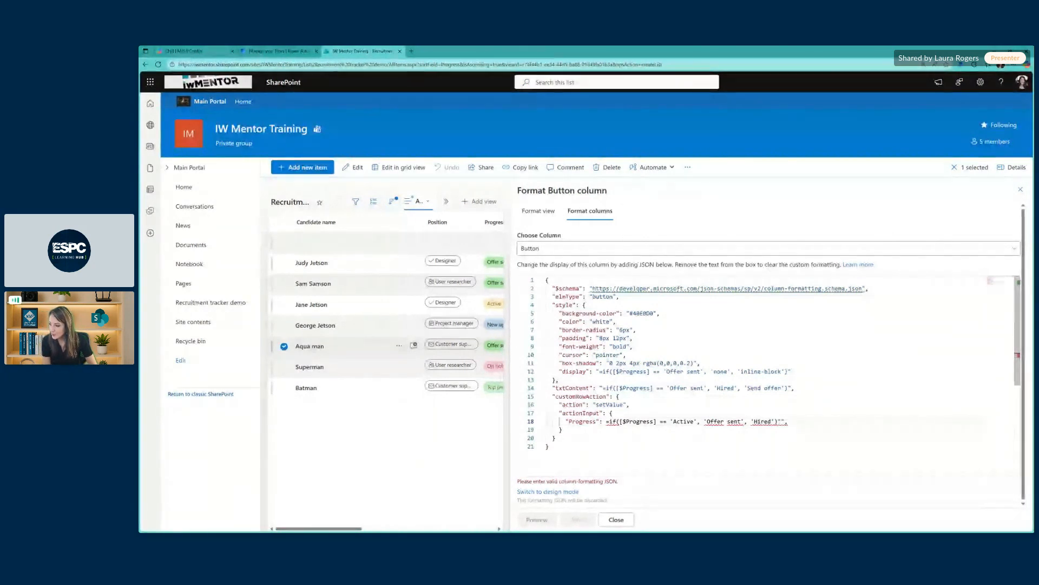
{"action": "key", "text": "BackSpace"}
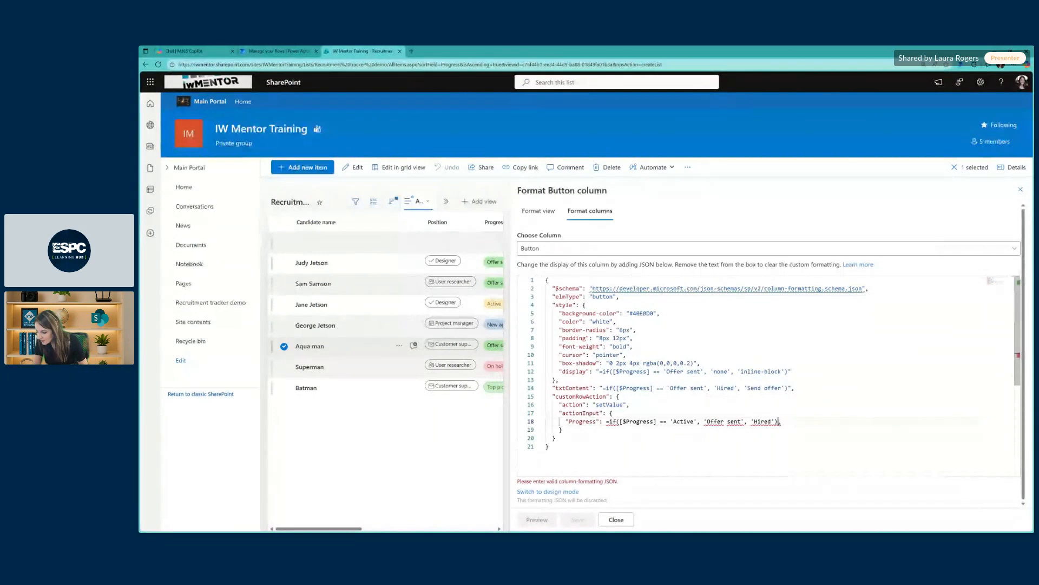
{"action": "type", "text": "\""}
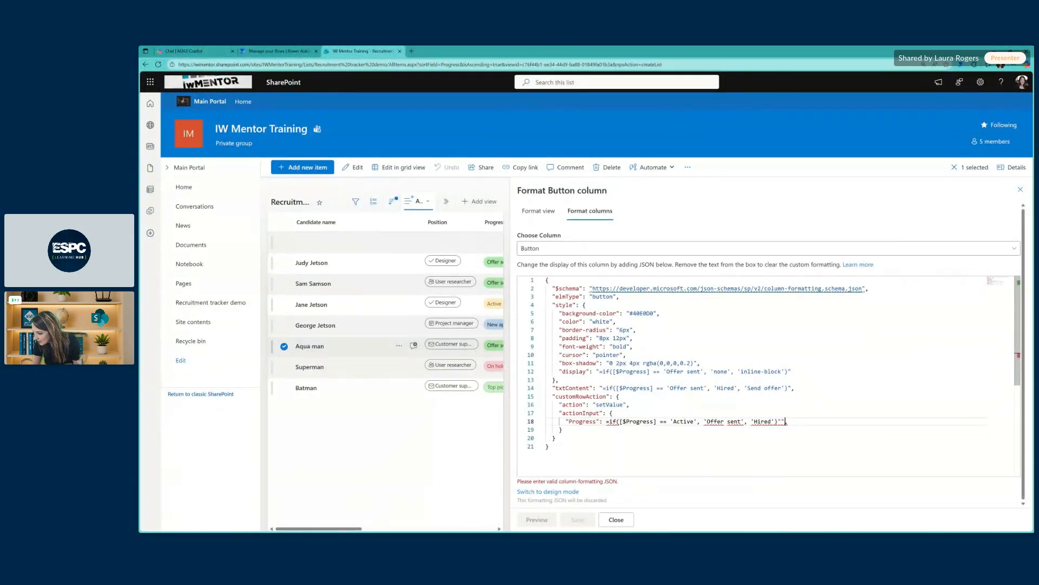
{"action": "type", "text": "\""}
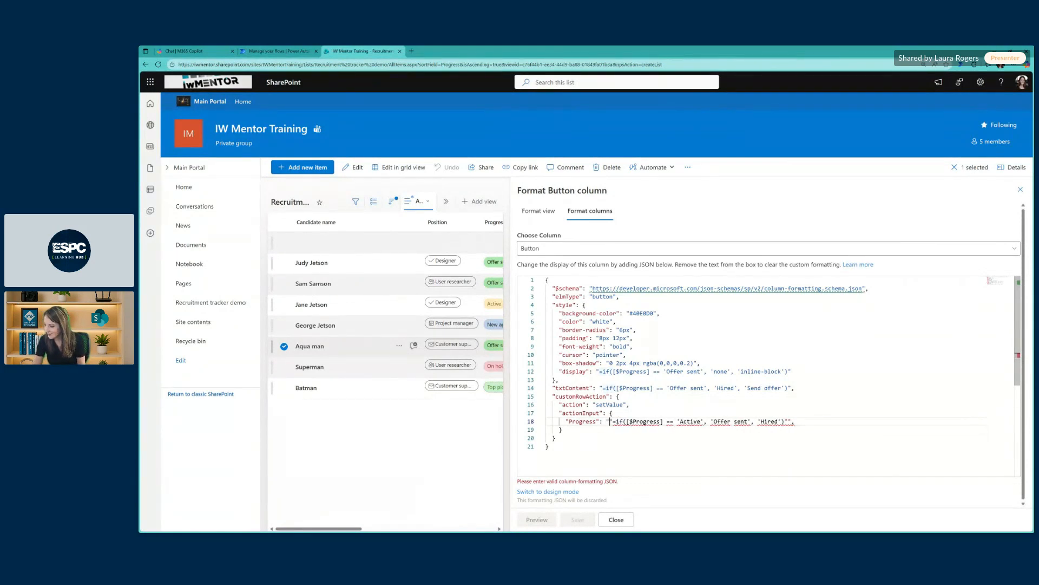
{"action": "key", "text": "Delete"}
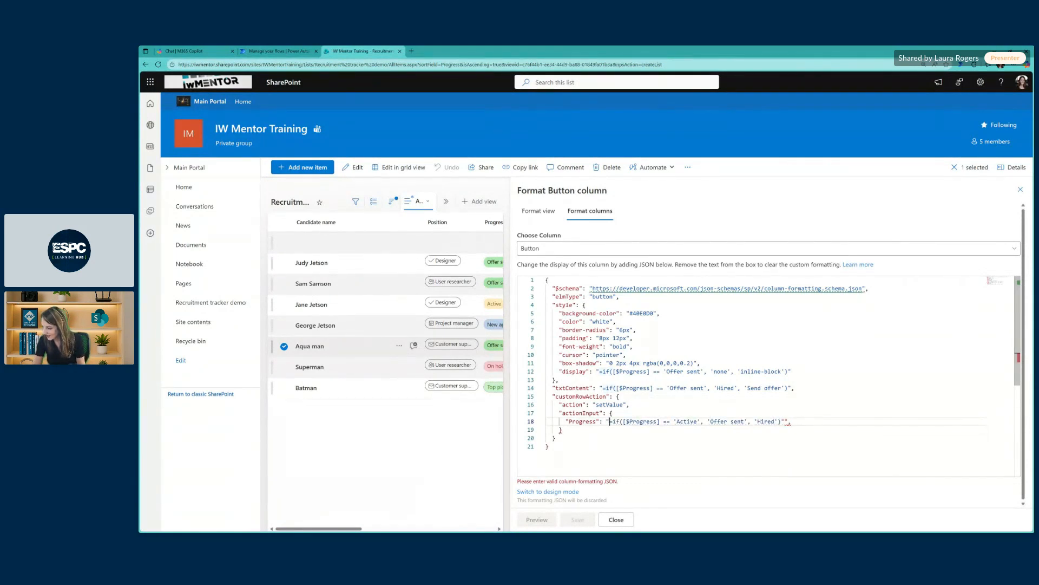
{"action": "key", "text": "BackSpace"}
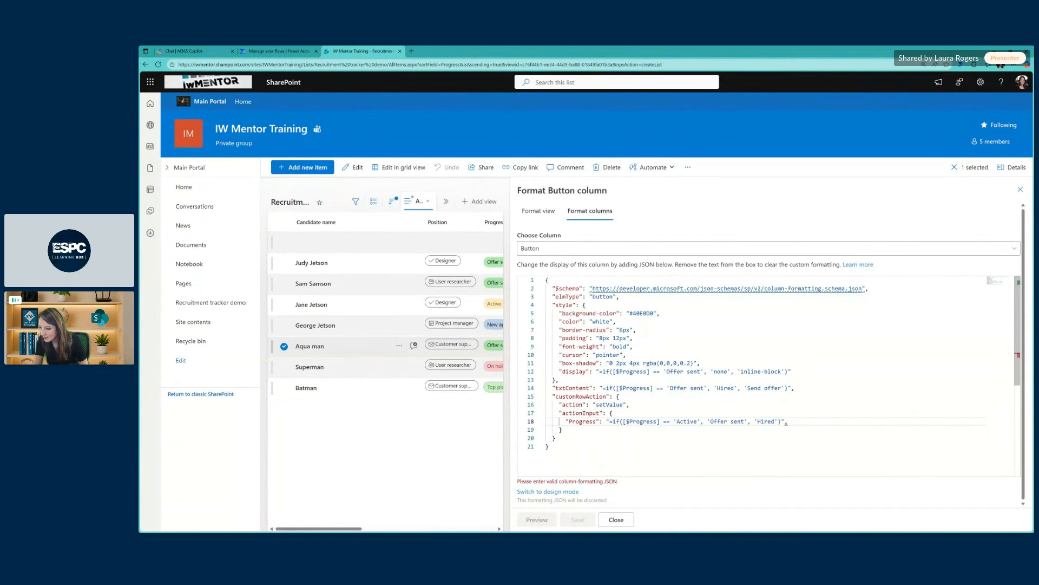
{"action": "key", "text": "BackSpace"}
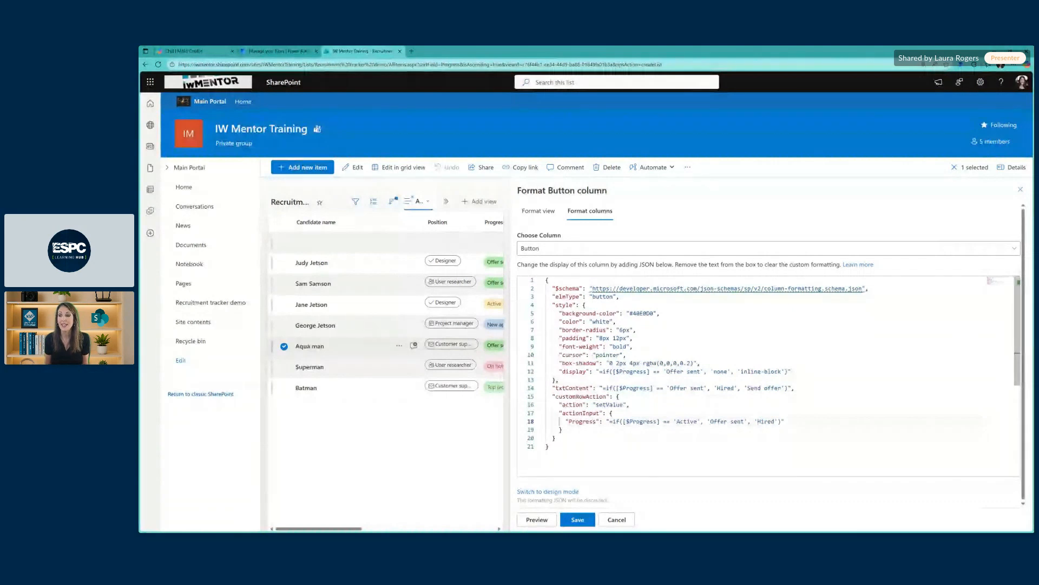
Compare the new Progress expression with the txtContent condition and save the Button column formatting.
{"action": "left_click_drag", "start_coordinate": [559, 413], "coordinate": [785, 422]}
{"action": "left_click", "coordinate": [731, 422]}
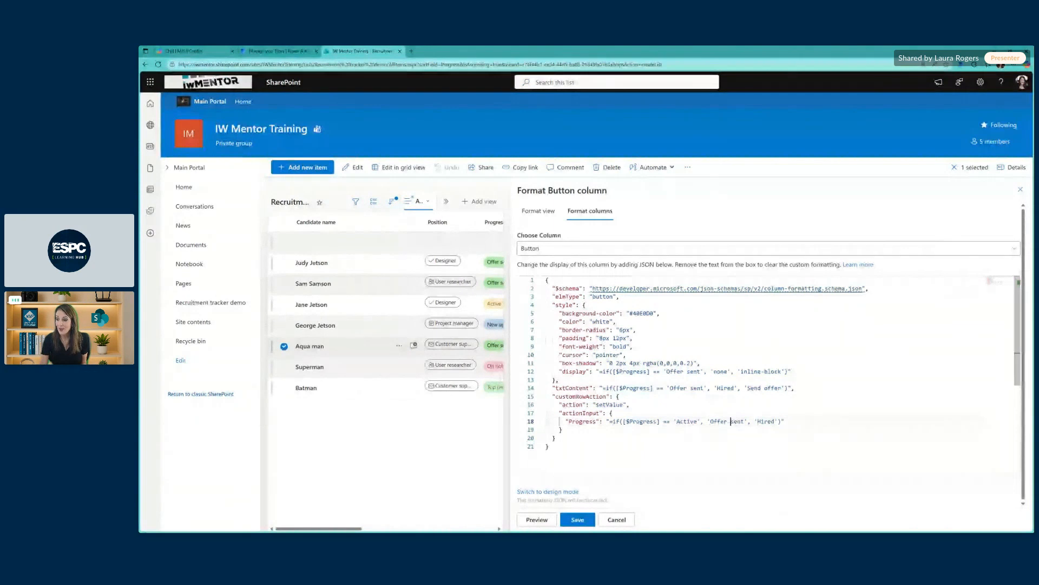
{"action": "left_click_drag", "start_coordinate": [603, 387], "coordinate": [765, 387]}
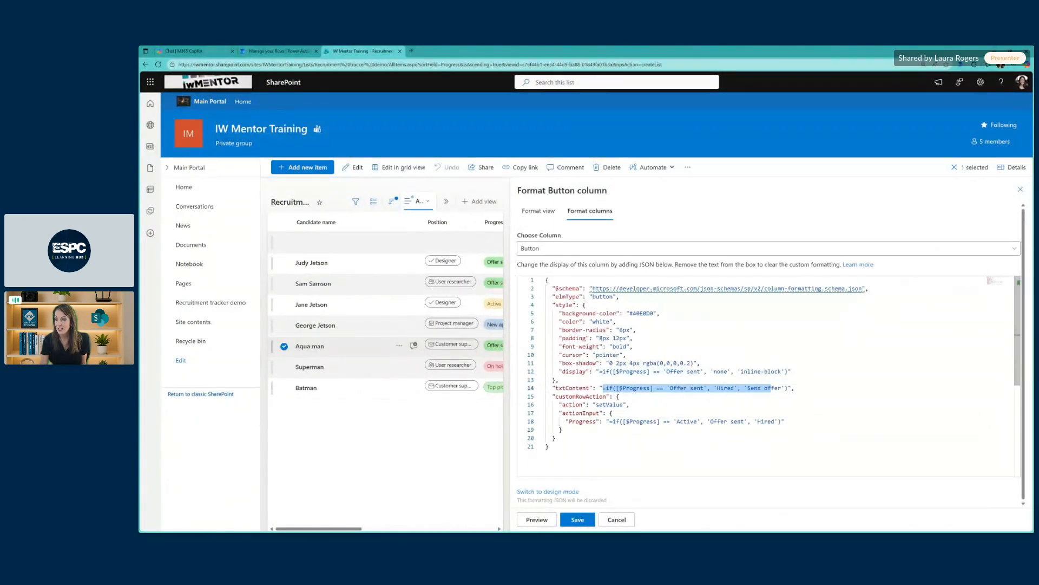
{"action": "left_click", "coordinate": [707, 421]}
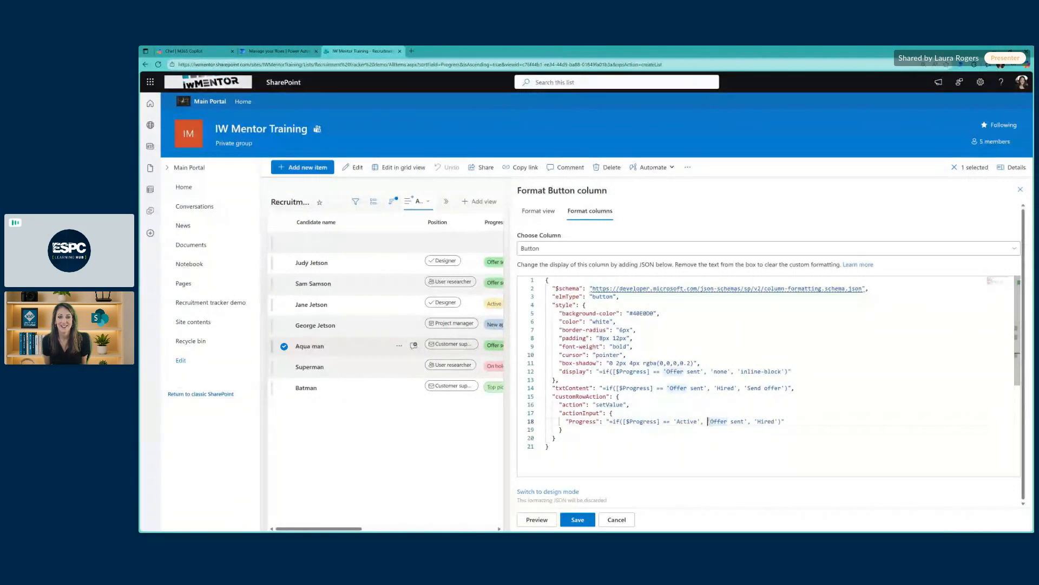
{"action": "left_click", "coordinate": [578, 519]}
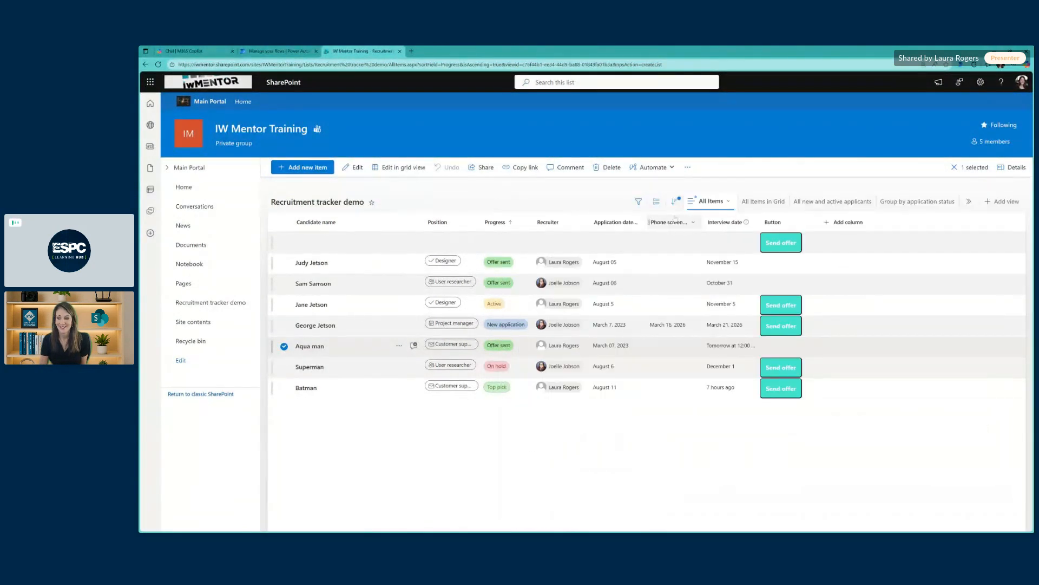
Open the list settings of Recruitment tracker demo and view the permissions for this list.
{"action": "left_click", "coordinate": [981, 82]}
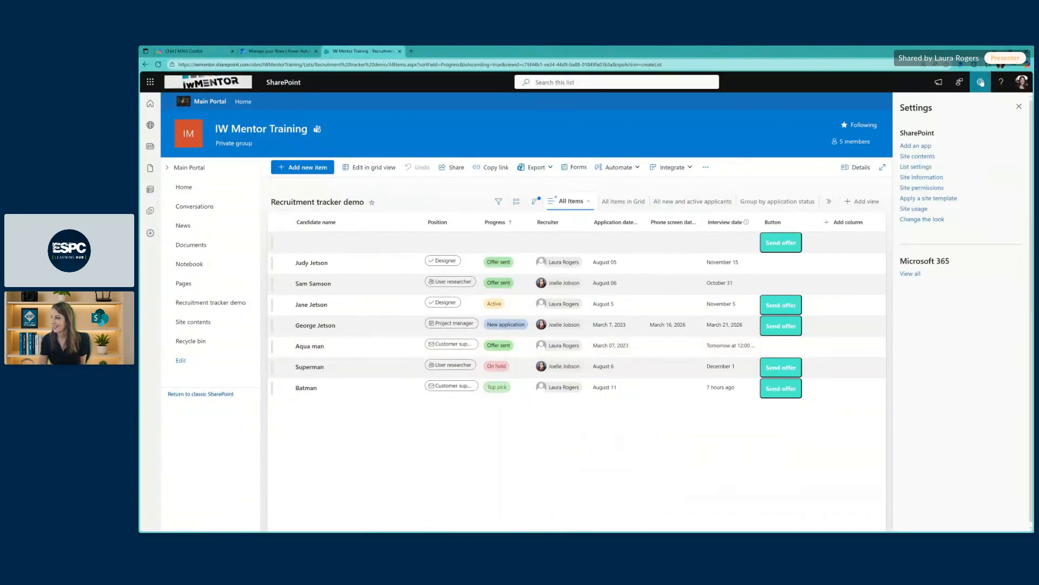
{"action": "left_click", "coordinate": [916, 167]}
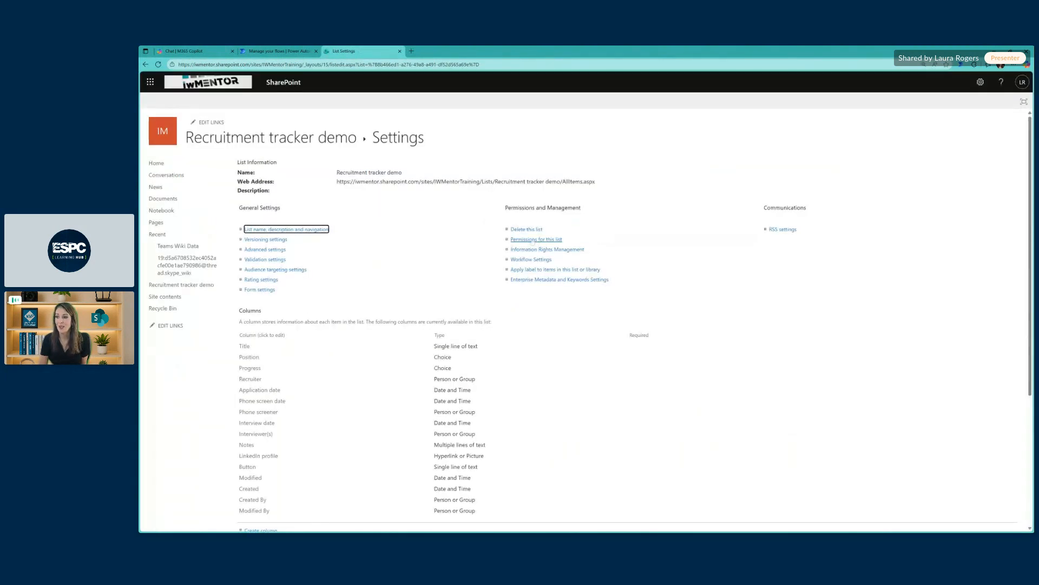
{"action": "left_click", "coordinate": [531, 239]}
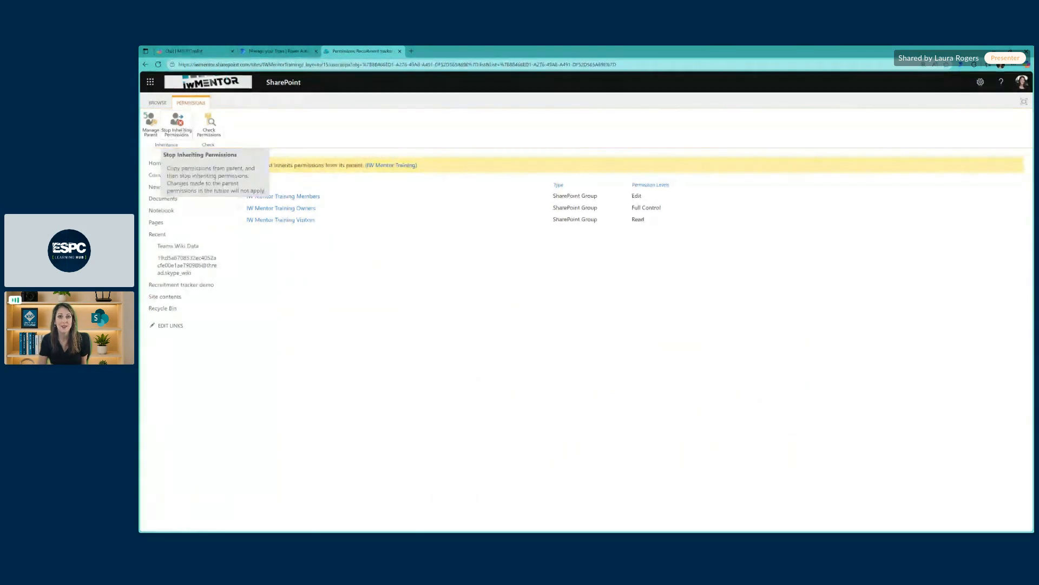
Stop the list from inheriting permissions and give the IW Mentor Training Members group only the Contribute permission level.
{"action": "left_click", "coordinate": [177, 123]}
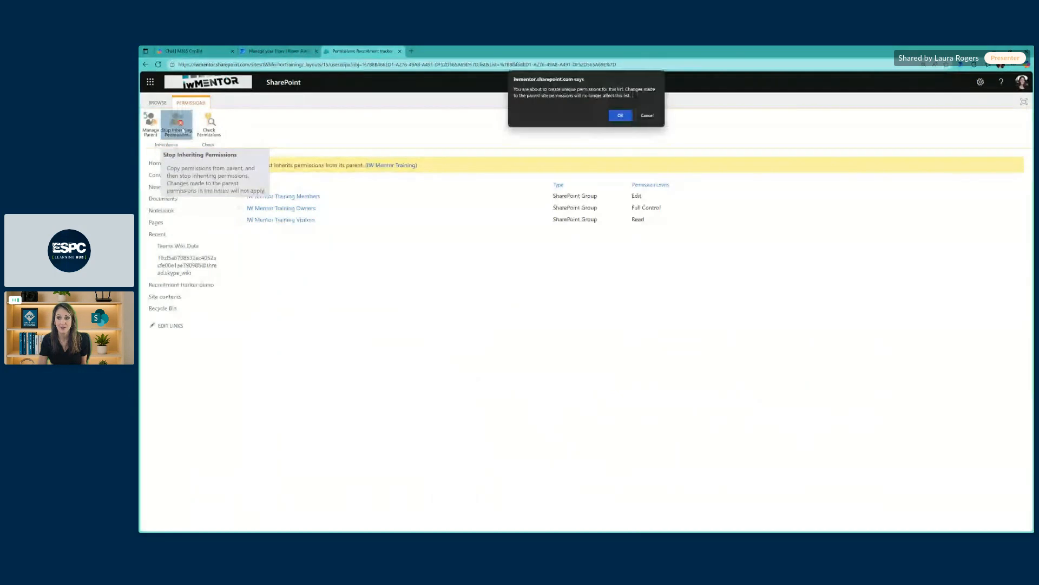
{"action": "left_click", "coordinate": [620, 116]}
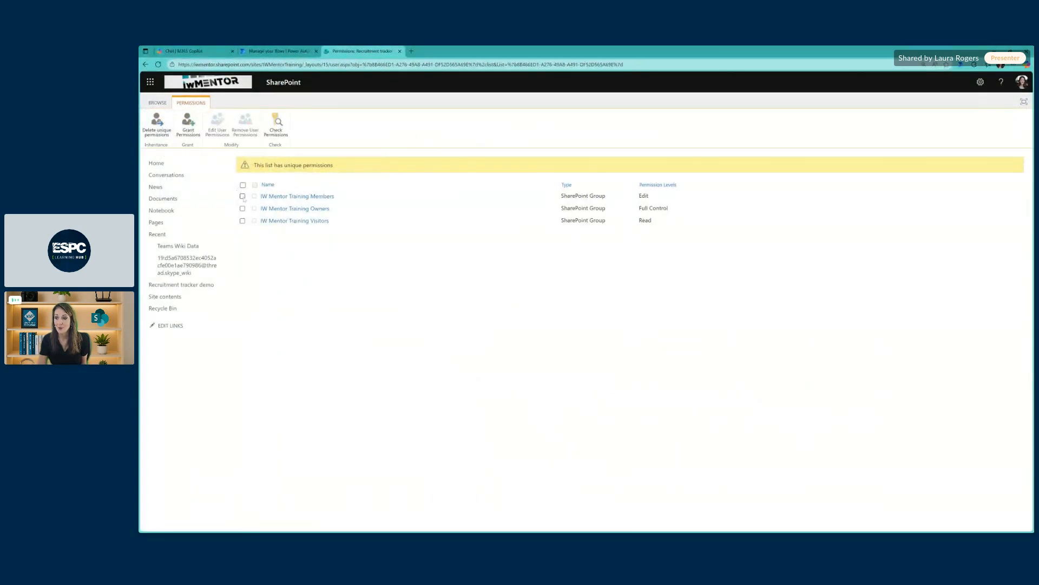
{"action": "left_click", "coordinate": [243, 196]}
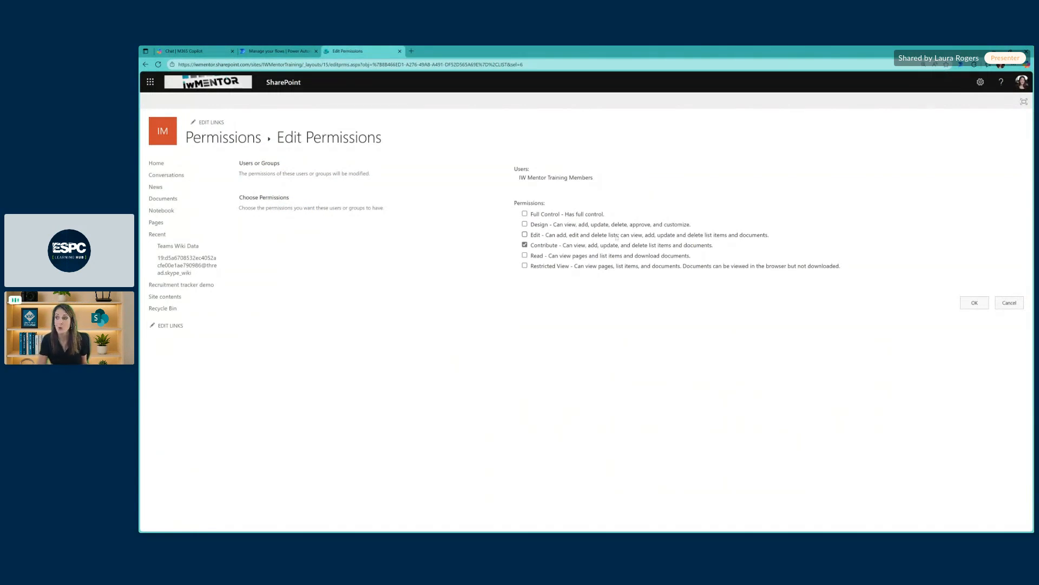
{"action": "left_click_drag", "start_coordinate": [532, 237], "coordinate": [773, 238]}
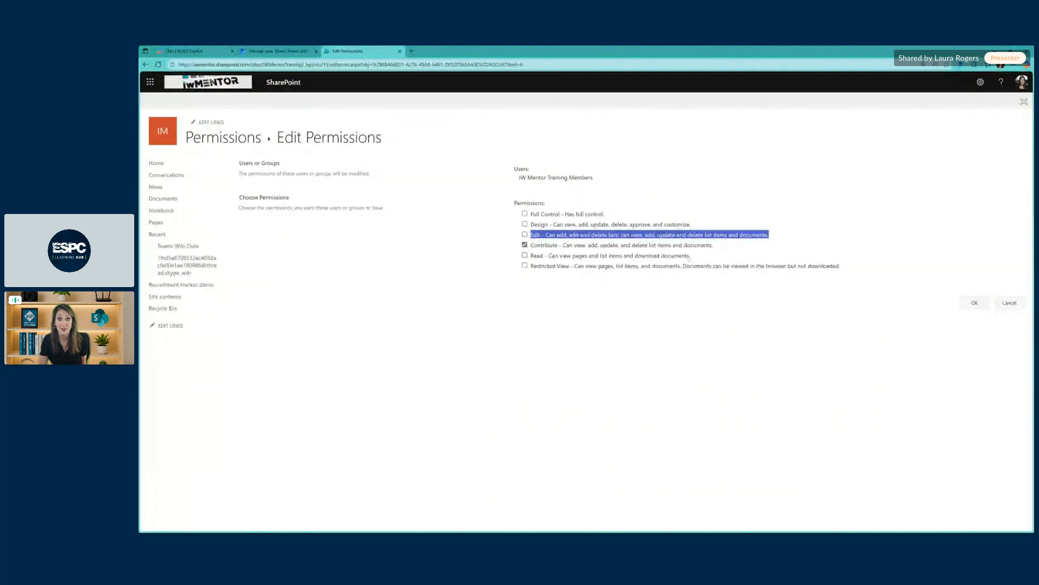
{"action": "left_click", "coordinate": [566, 244]}
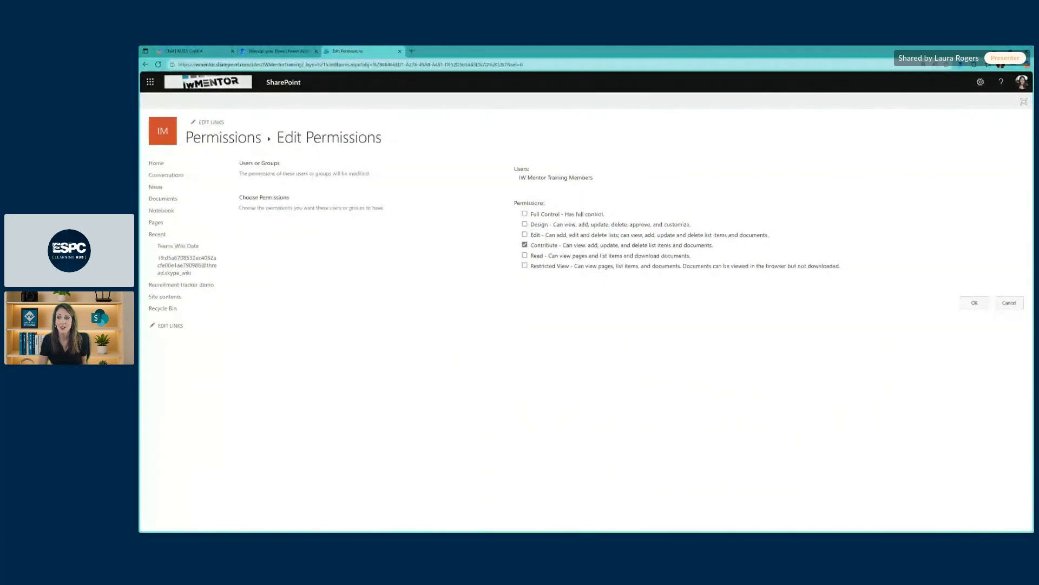
{"action": "left_click_drag", "start_coordinate": [532, 234], "coordinate": [778, 239]}
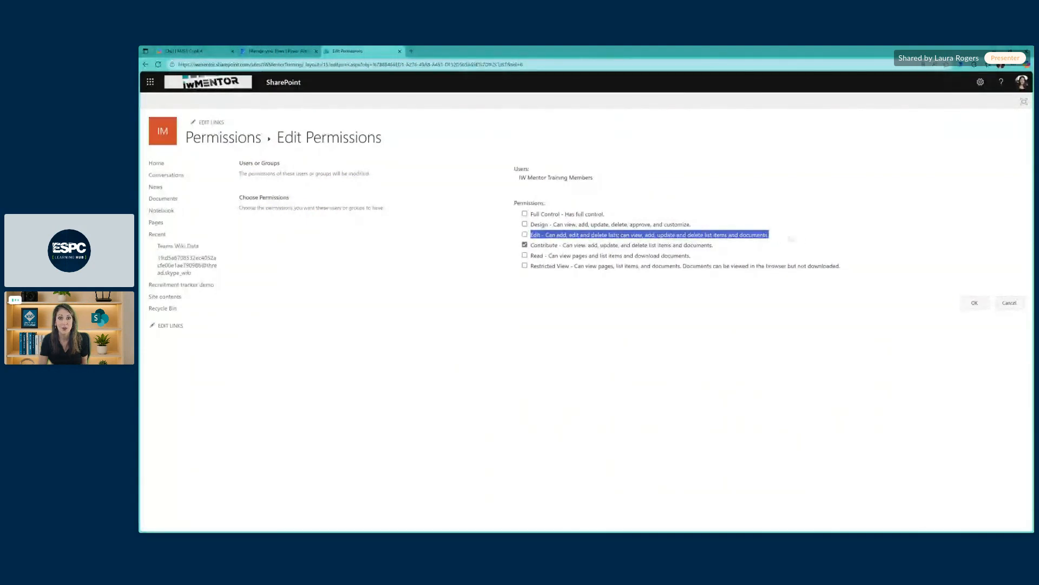
{"action": "left_click", "coordinate": [793, 240]}
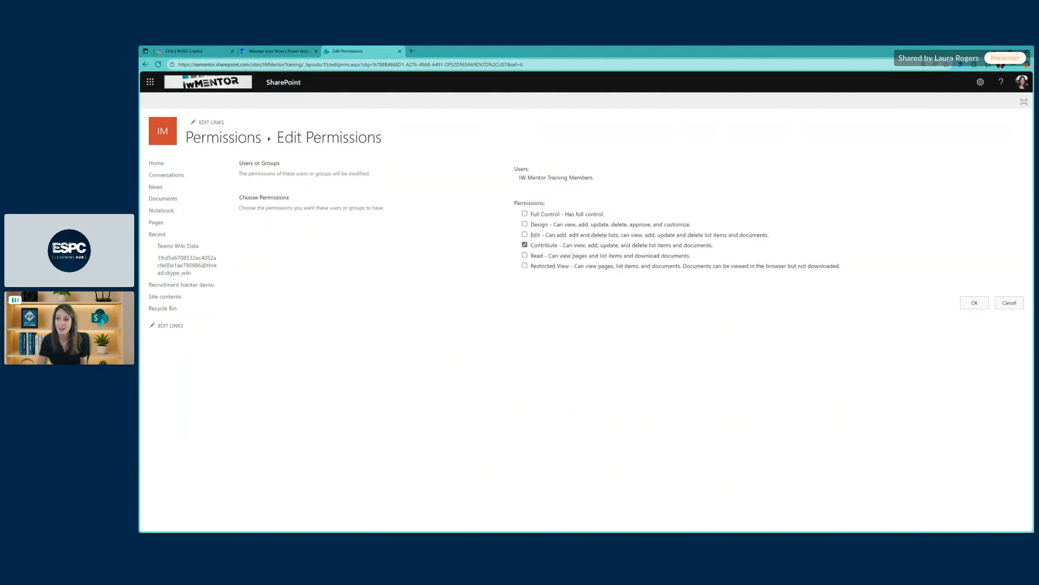
{"action": "left_click", "coordinate": [962, 302]}
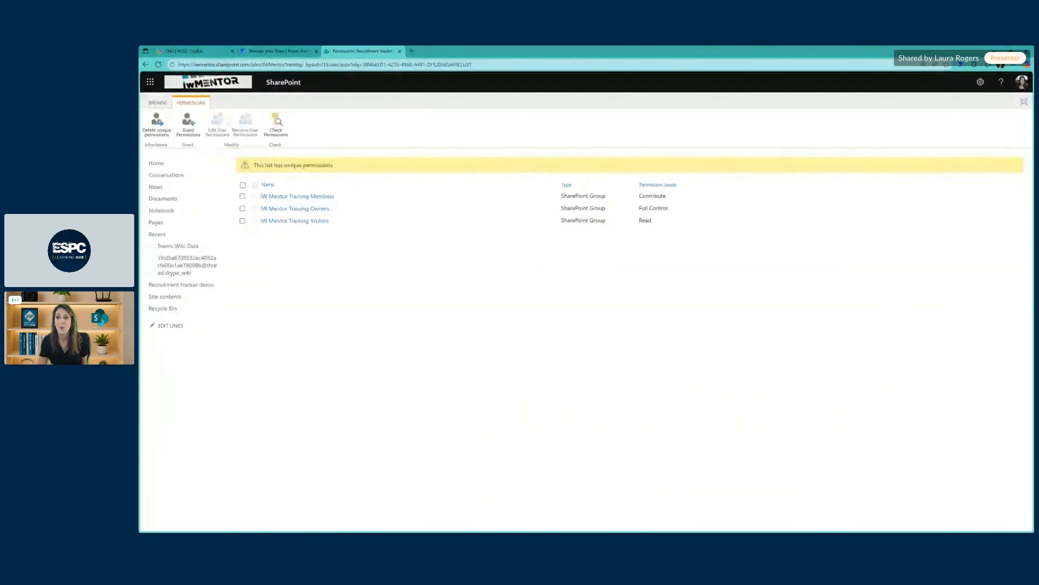
Return to the Recruitment tracker demo list through its settings and delete the blank item in the last row.
{"action": "left_click", "coordinate": [157, 102]}
{"action": "left_click", "coordinate": [209, 139]}
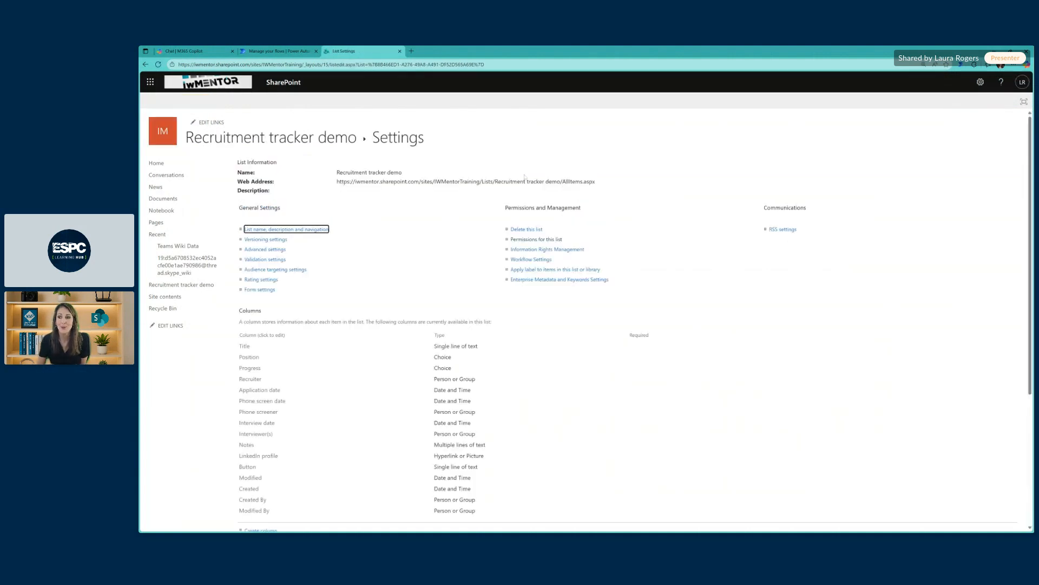
{"action": "left_click", "coordinate": [525, 181]}
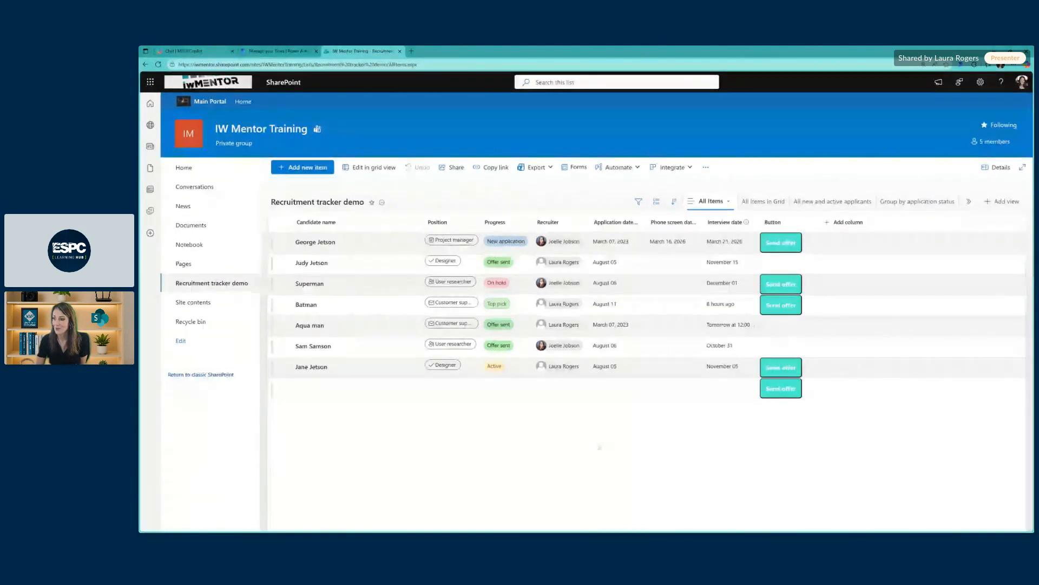
{"action": "left_click", "coordinate": [537, 390]}
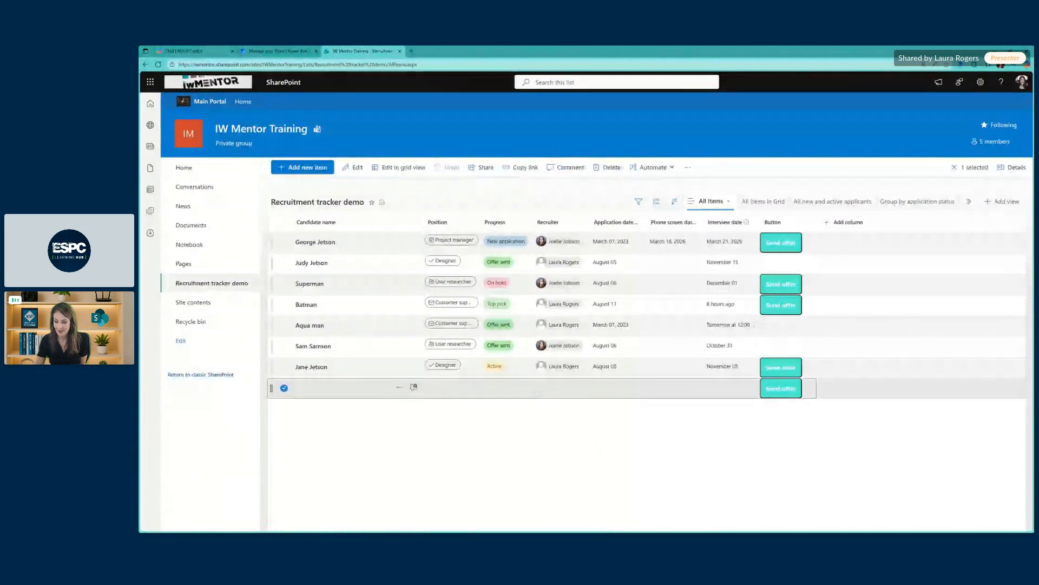
{"action": "key", "text": "Delete"}
{"action": "key", "text": "Return"}
Switch to Power Automate, view the Recruitment offer sent flow's details and run history, and return to the SharePoint list.
{"action": "left_click", "coordinate": [276, 51]}
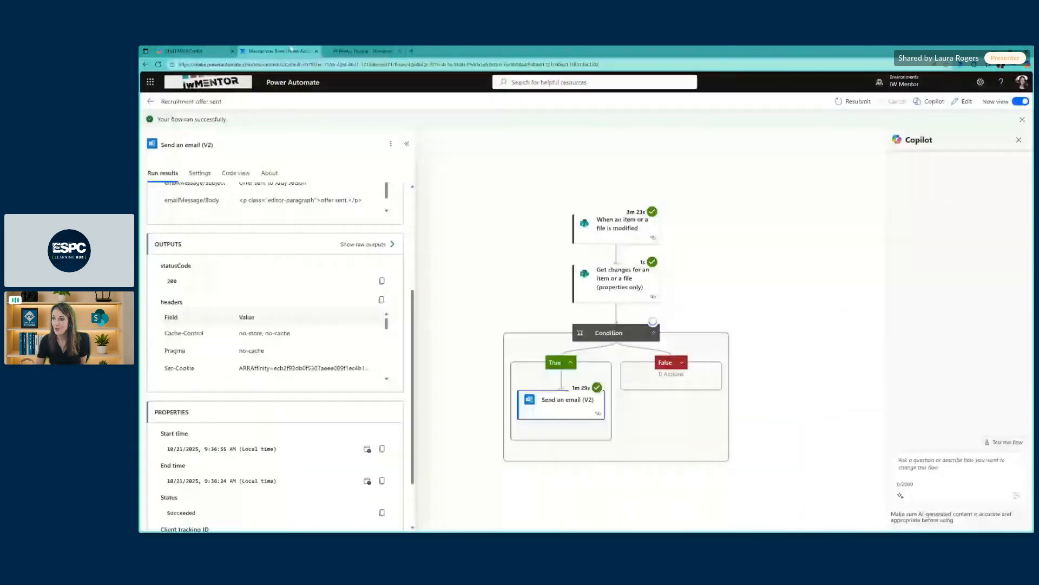
{"action": "left_click", "coordinate": [150, 101]}
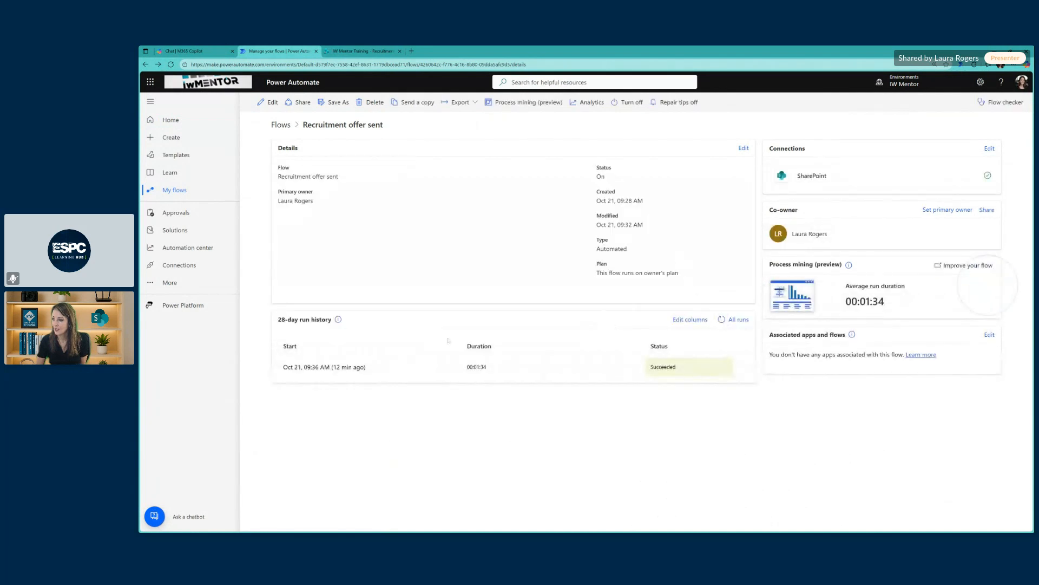
{"action": "left_click", "coordinate": [344, 52]}
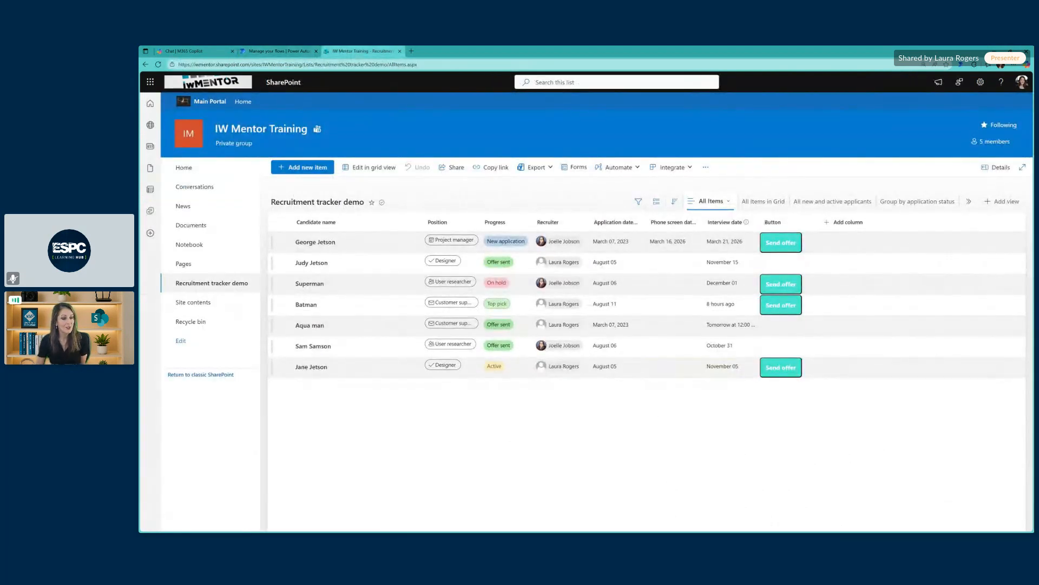